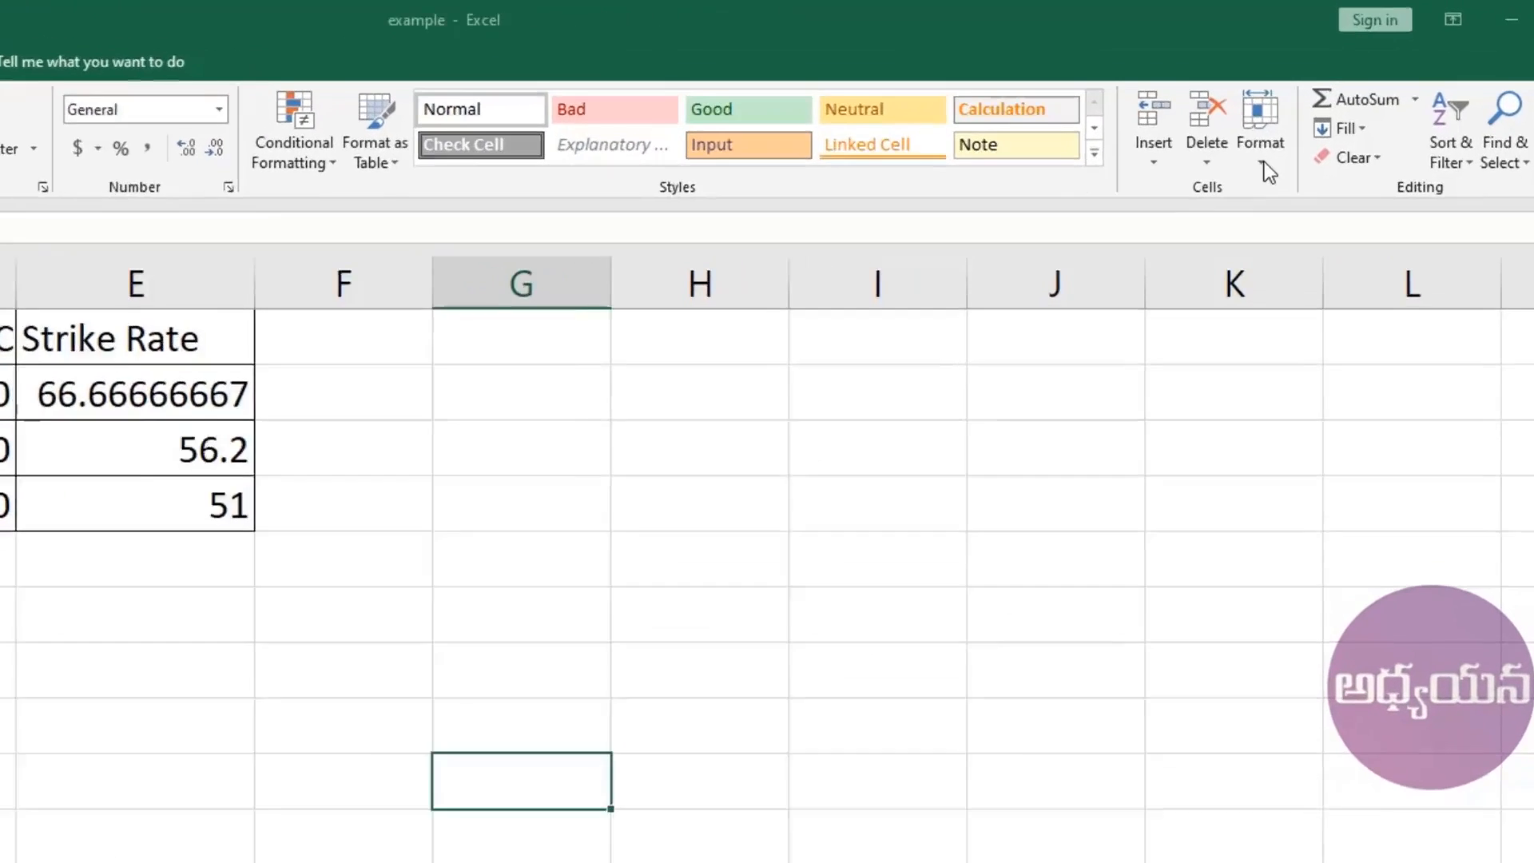
Change row 2 (the SACHIN row) from height 15 to 30.
click(1284, 105)
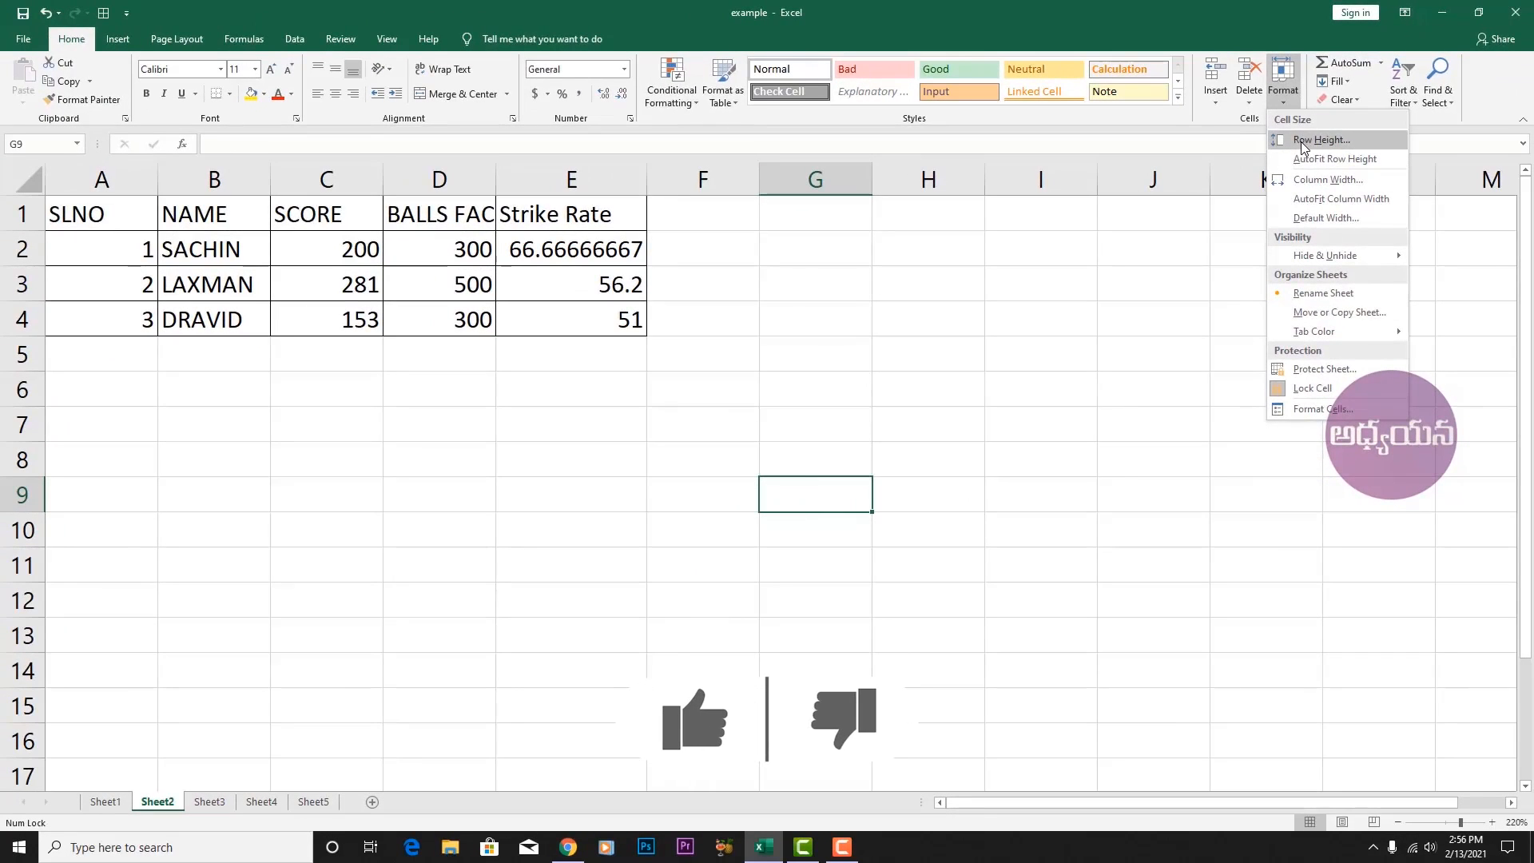
click(778, 284)
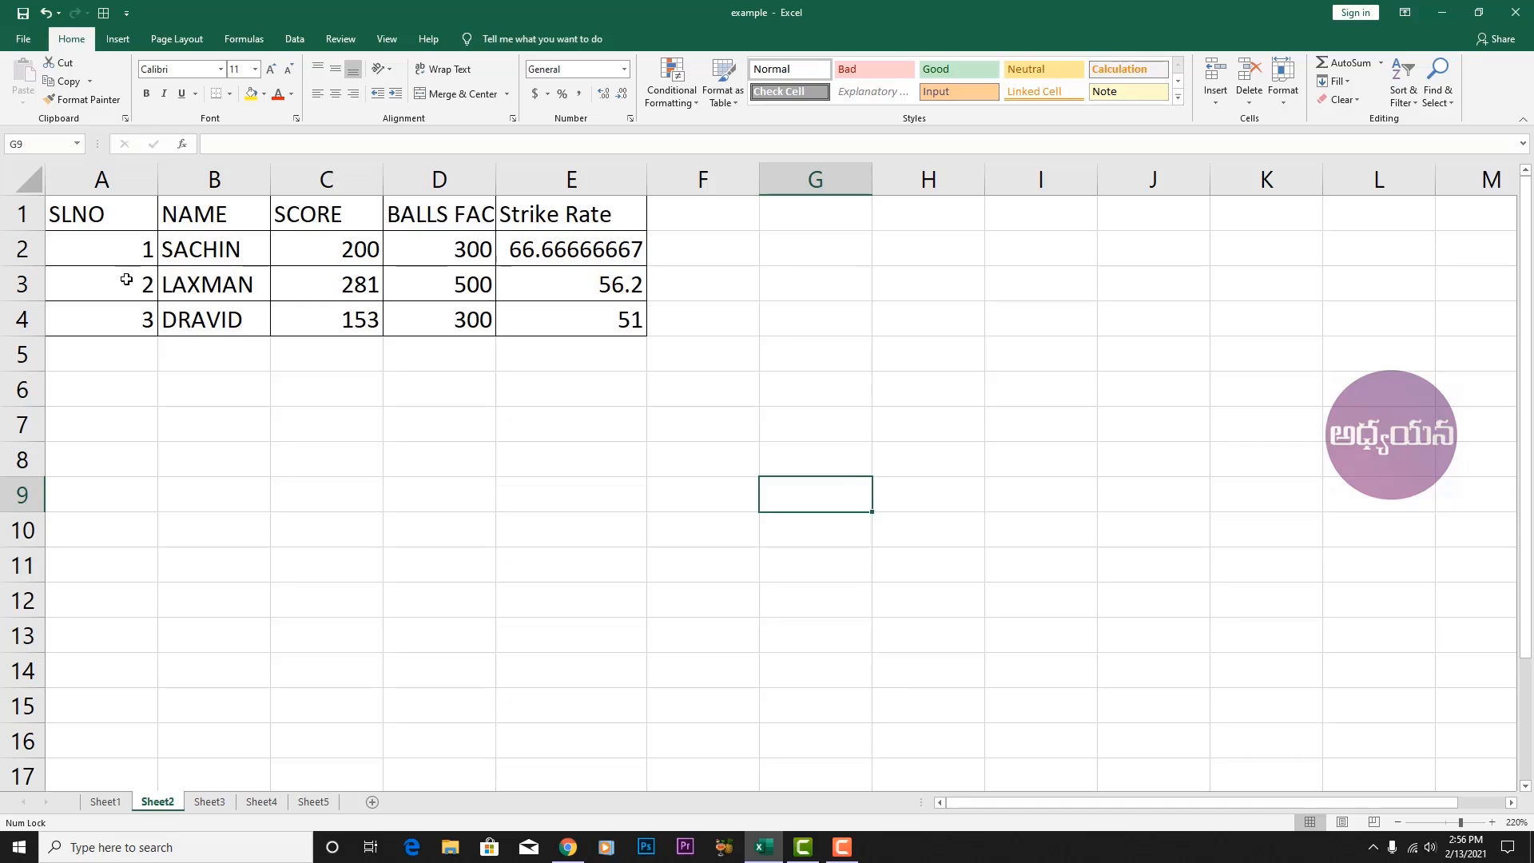
click(13, 254)
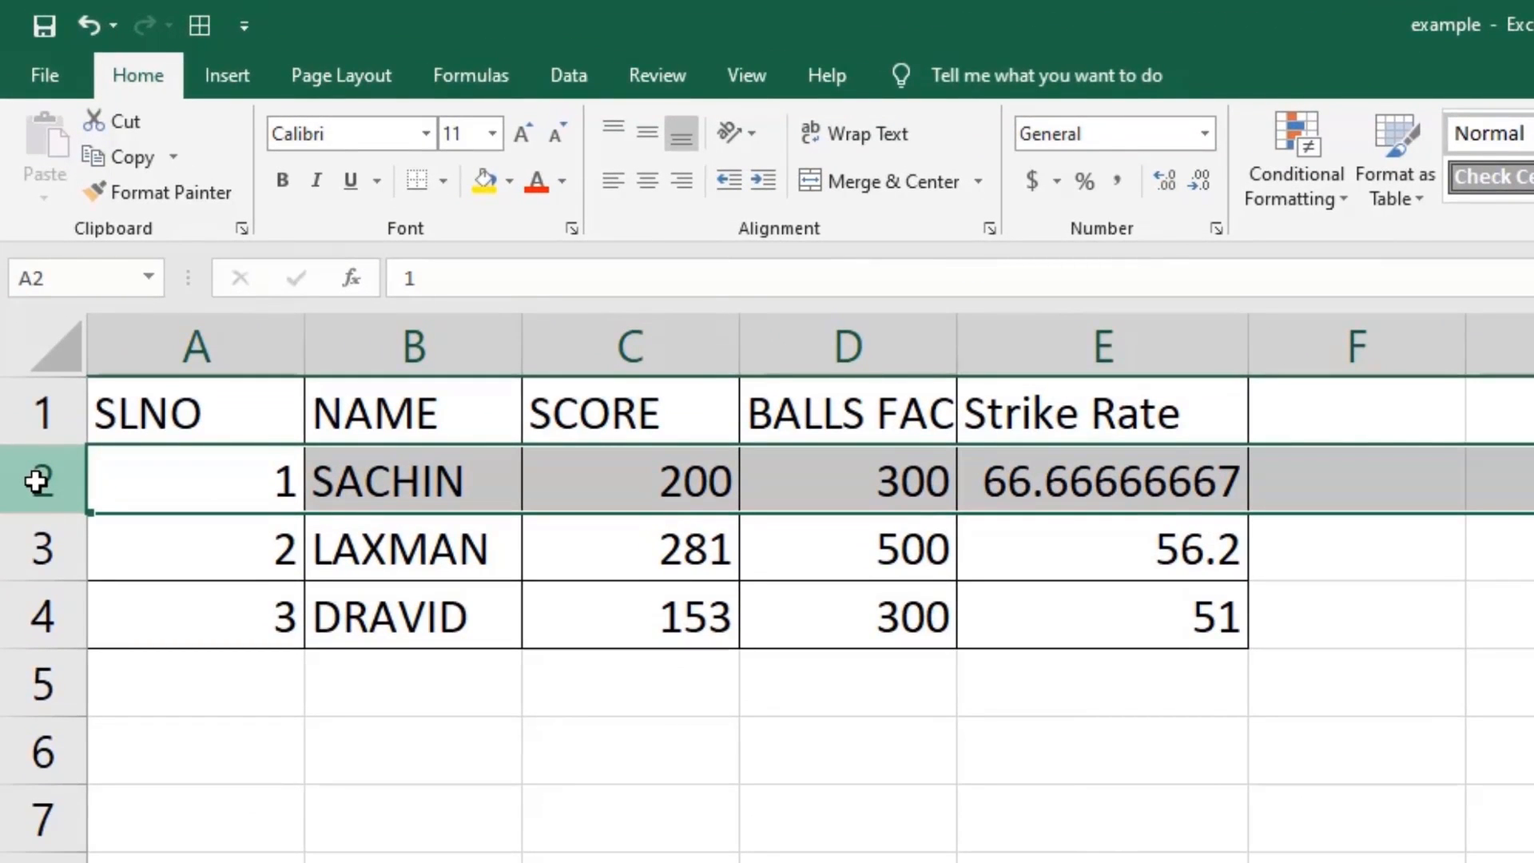
click(1325, 184)
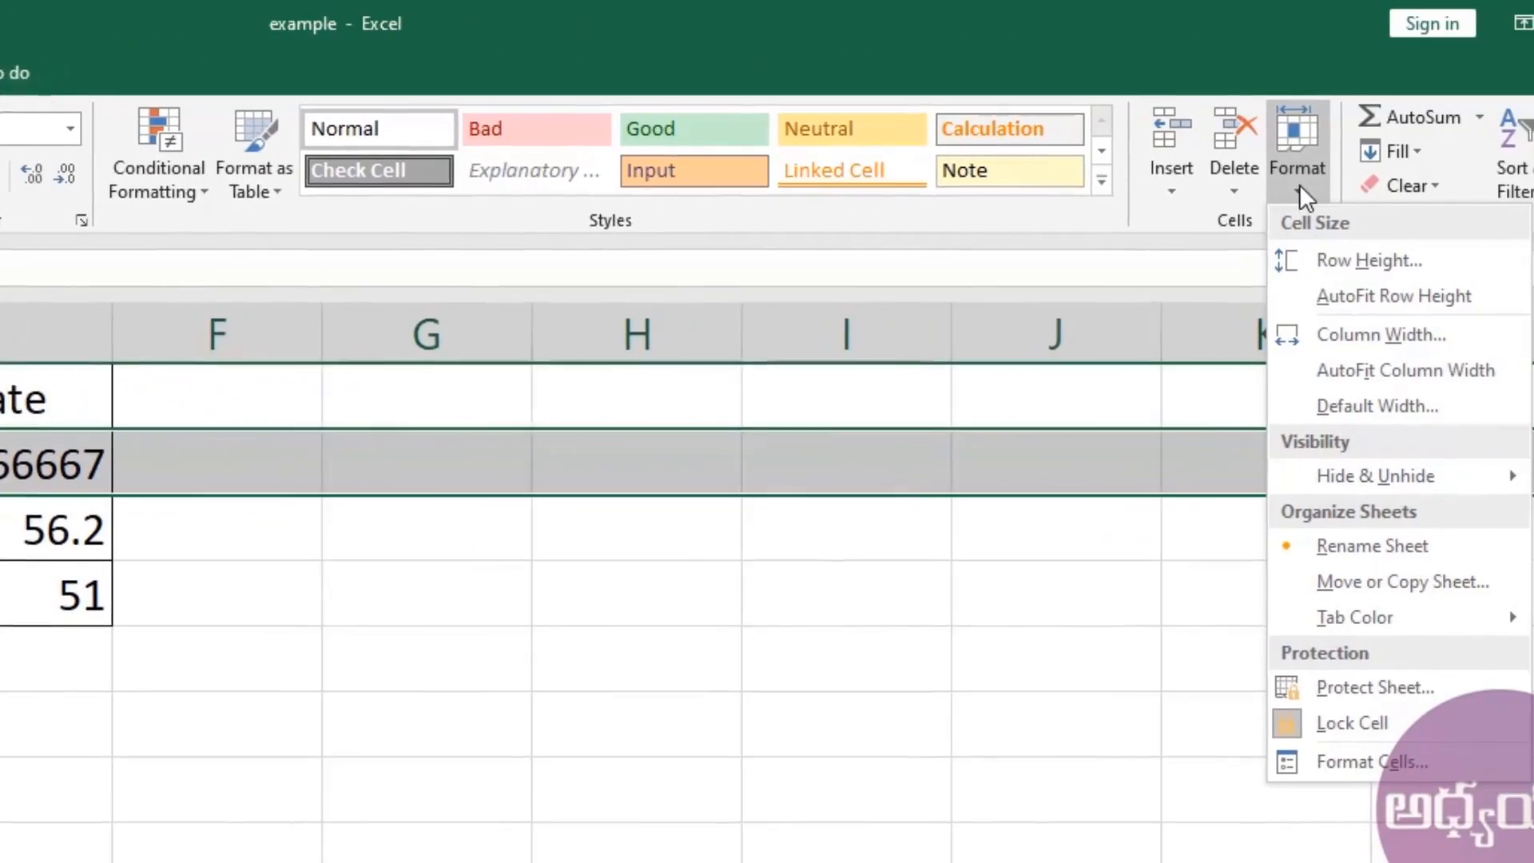
click(1286, 261)
click(719, 668)
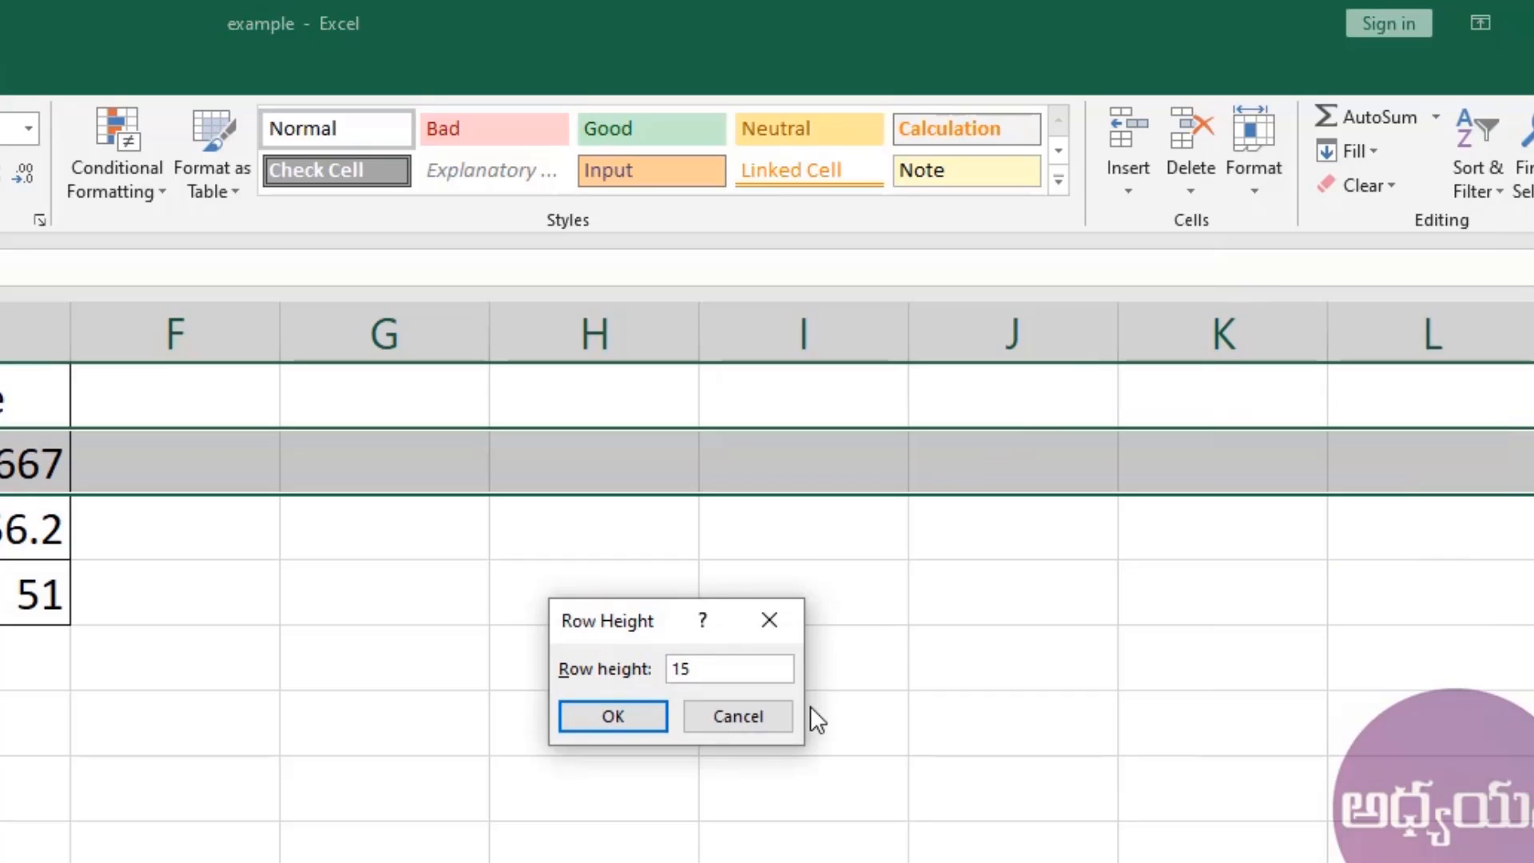
key(shift+Left)
key(shift+Left)
text(30)
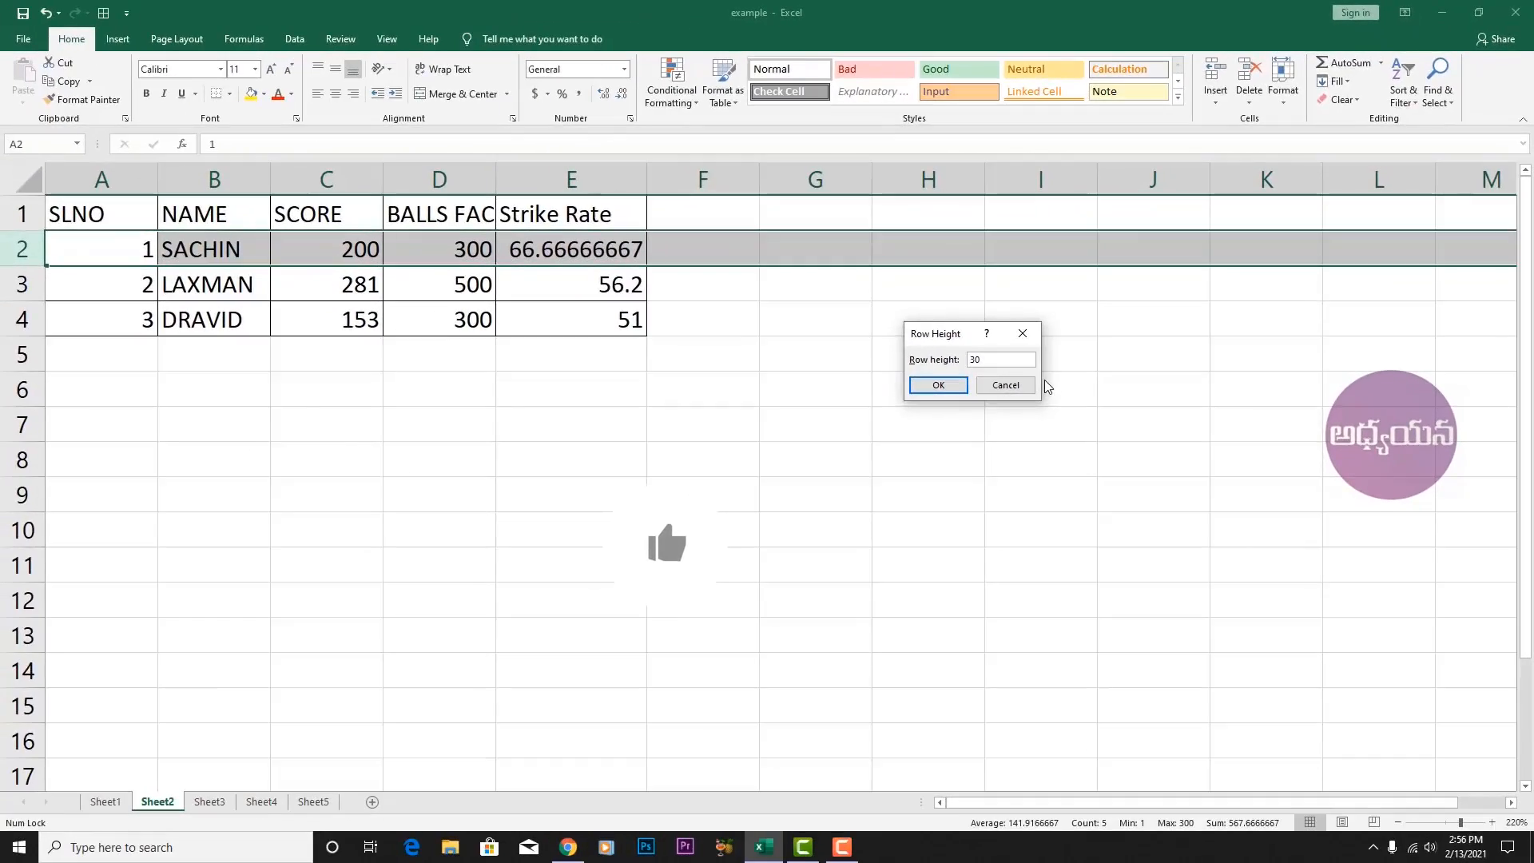
key(Return)
click(815, 424)
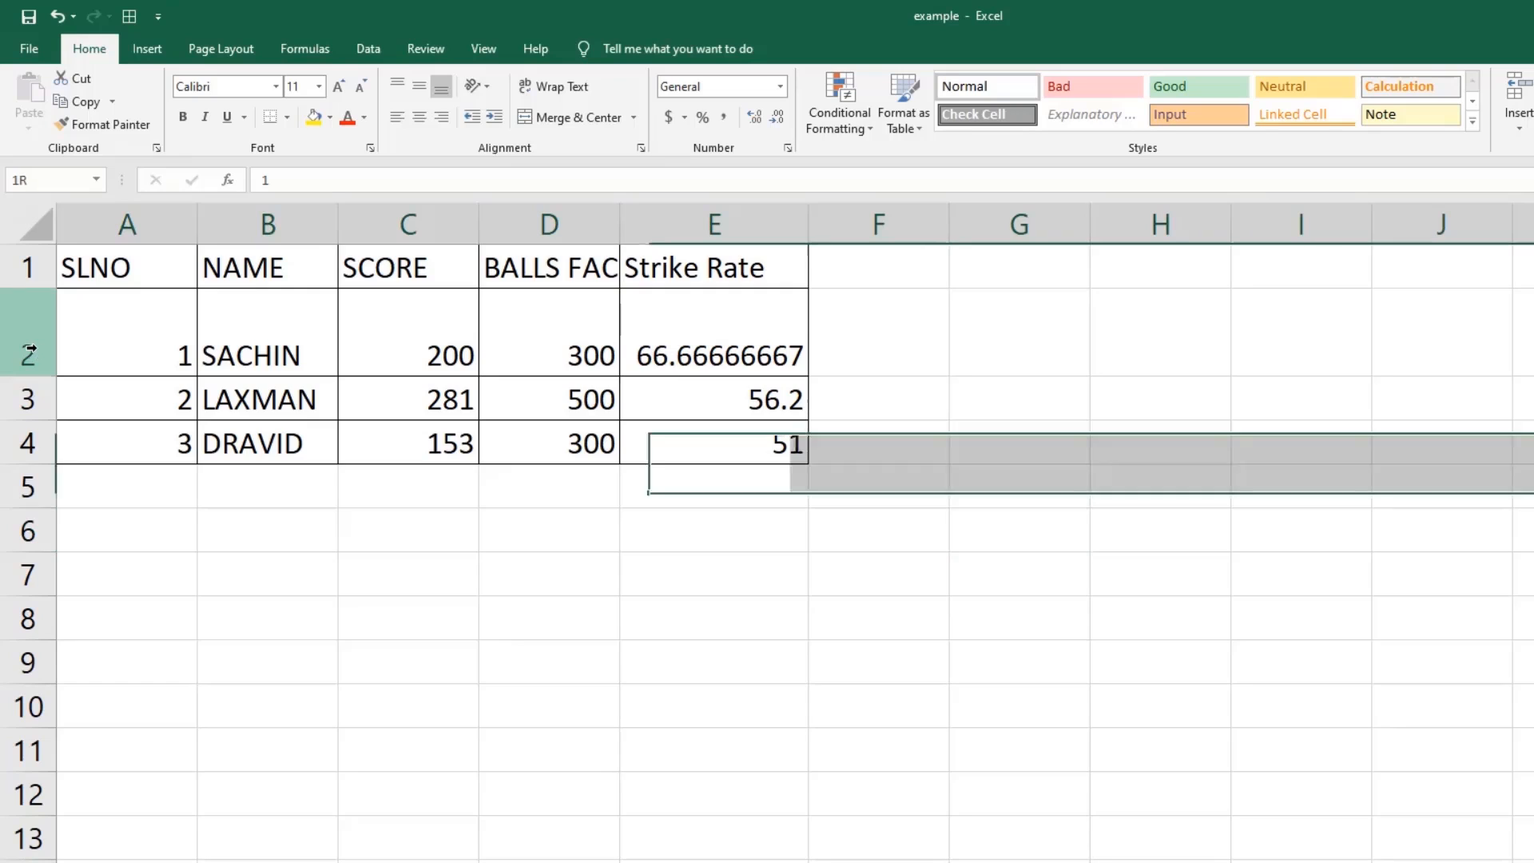
Select row 2 through the empty rows below and set their row height to 30.
click(30, 351)
drag(29, 351, 6, 611)
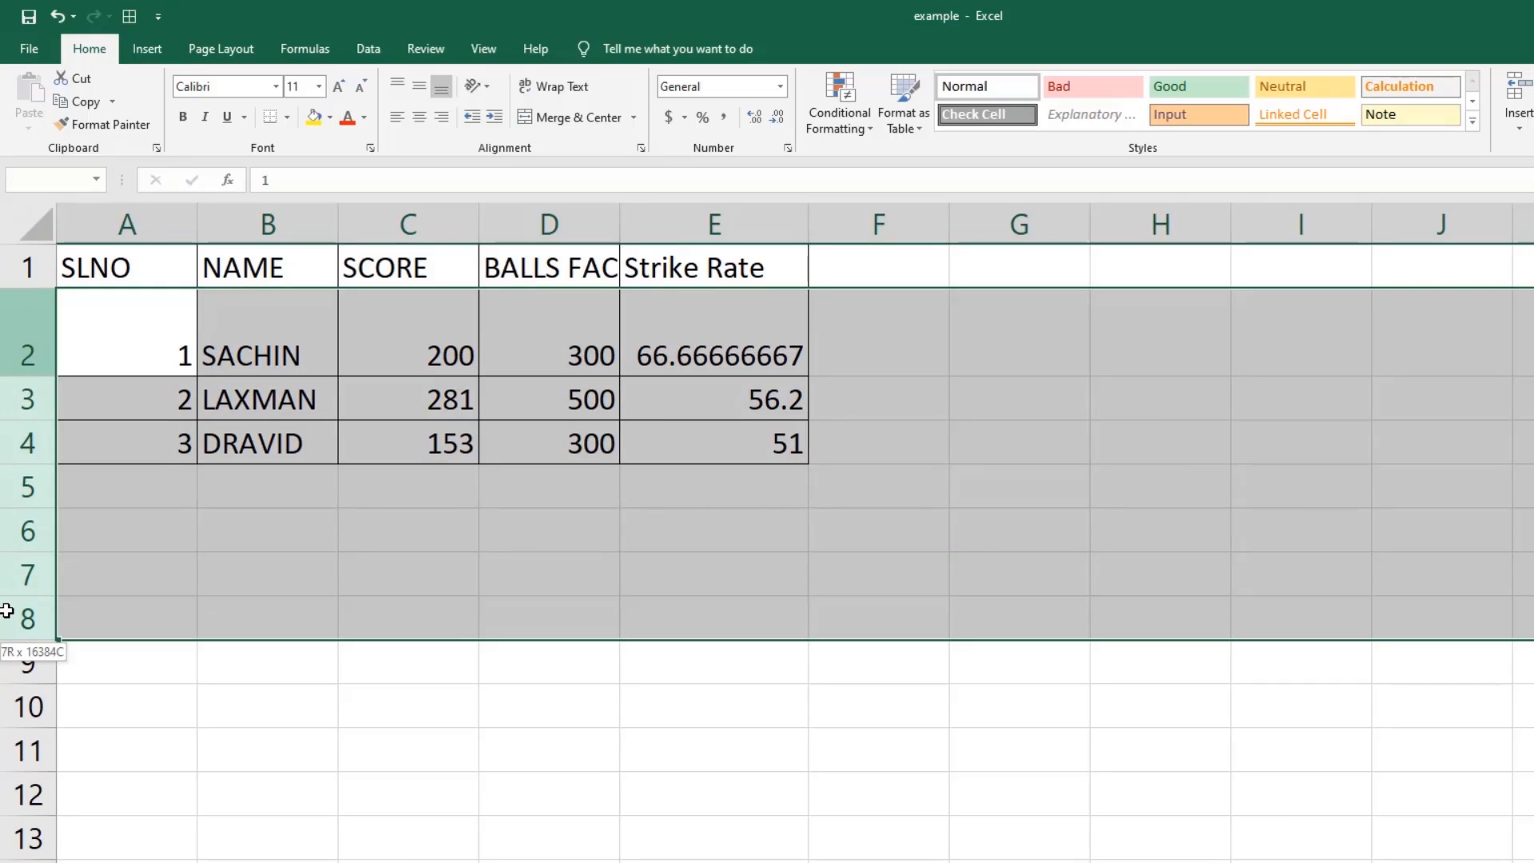
drag(7, 611, 4, 791)
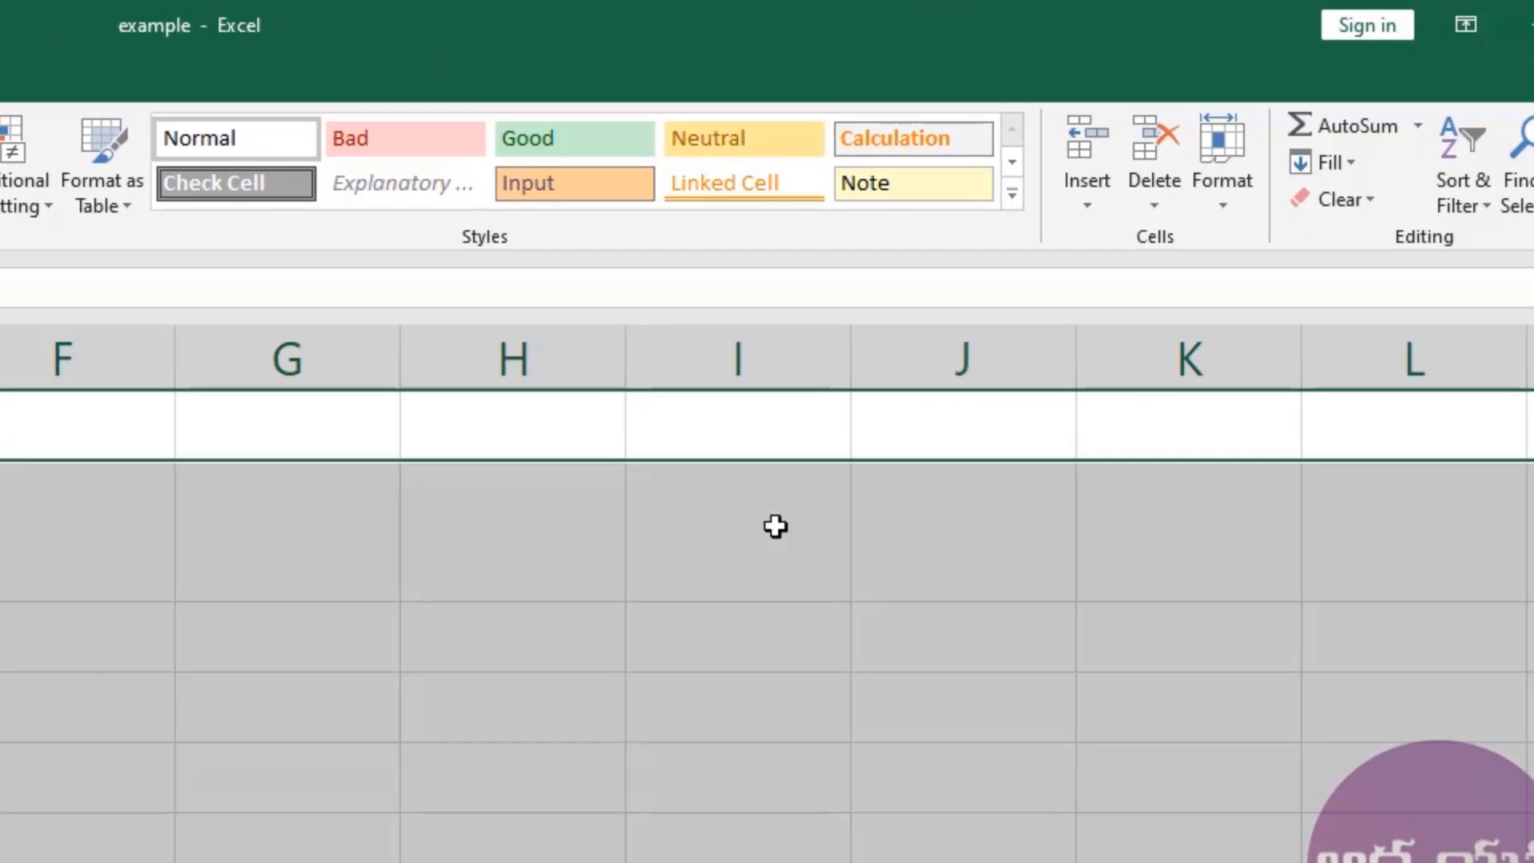
click(1224, 214)
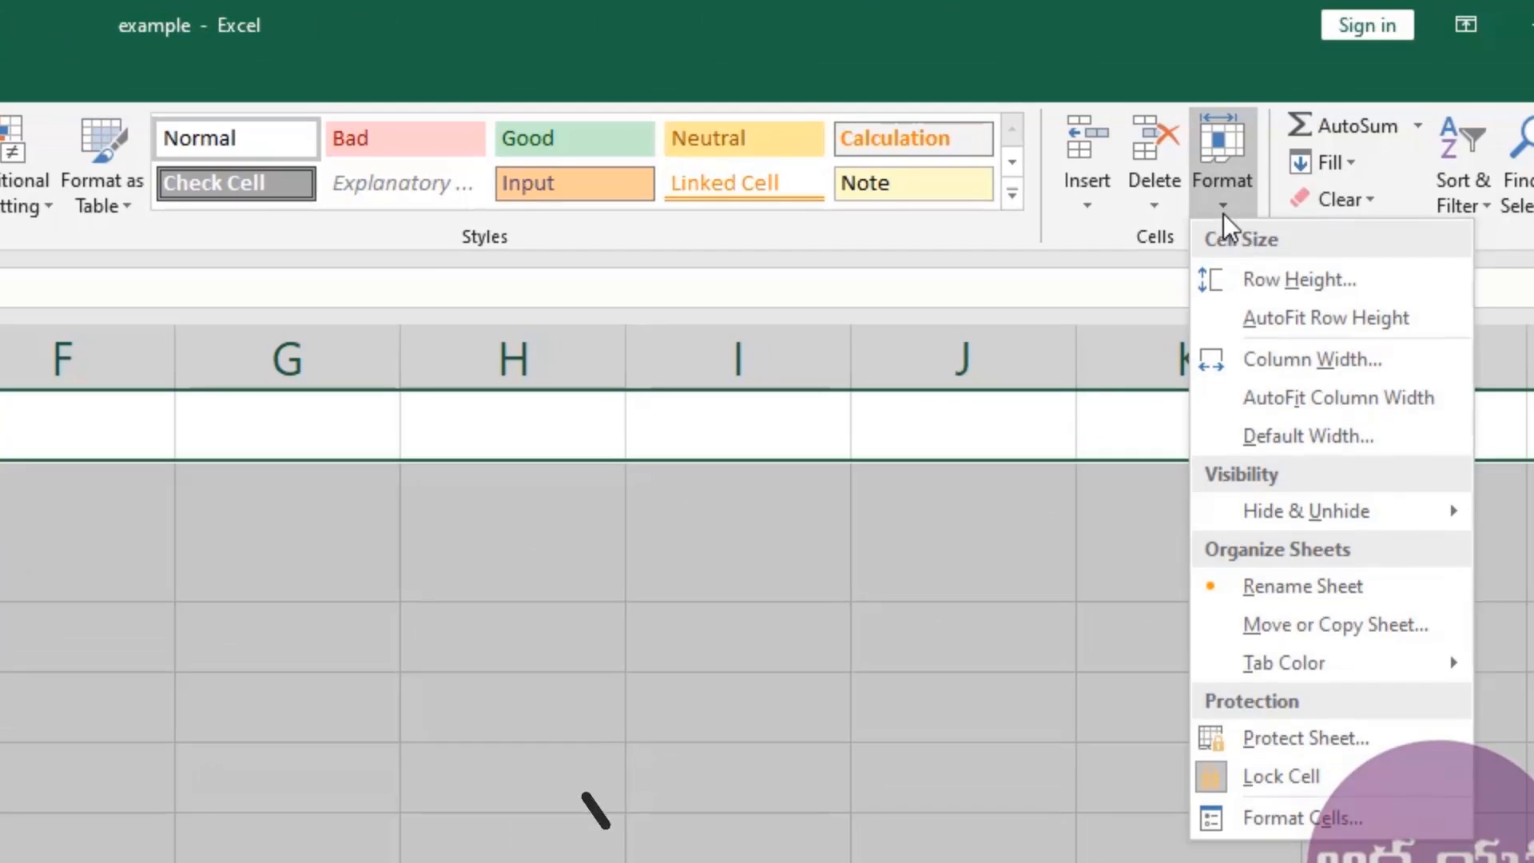
click(1283, 280)
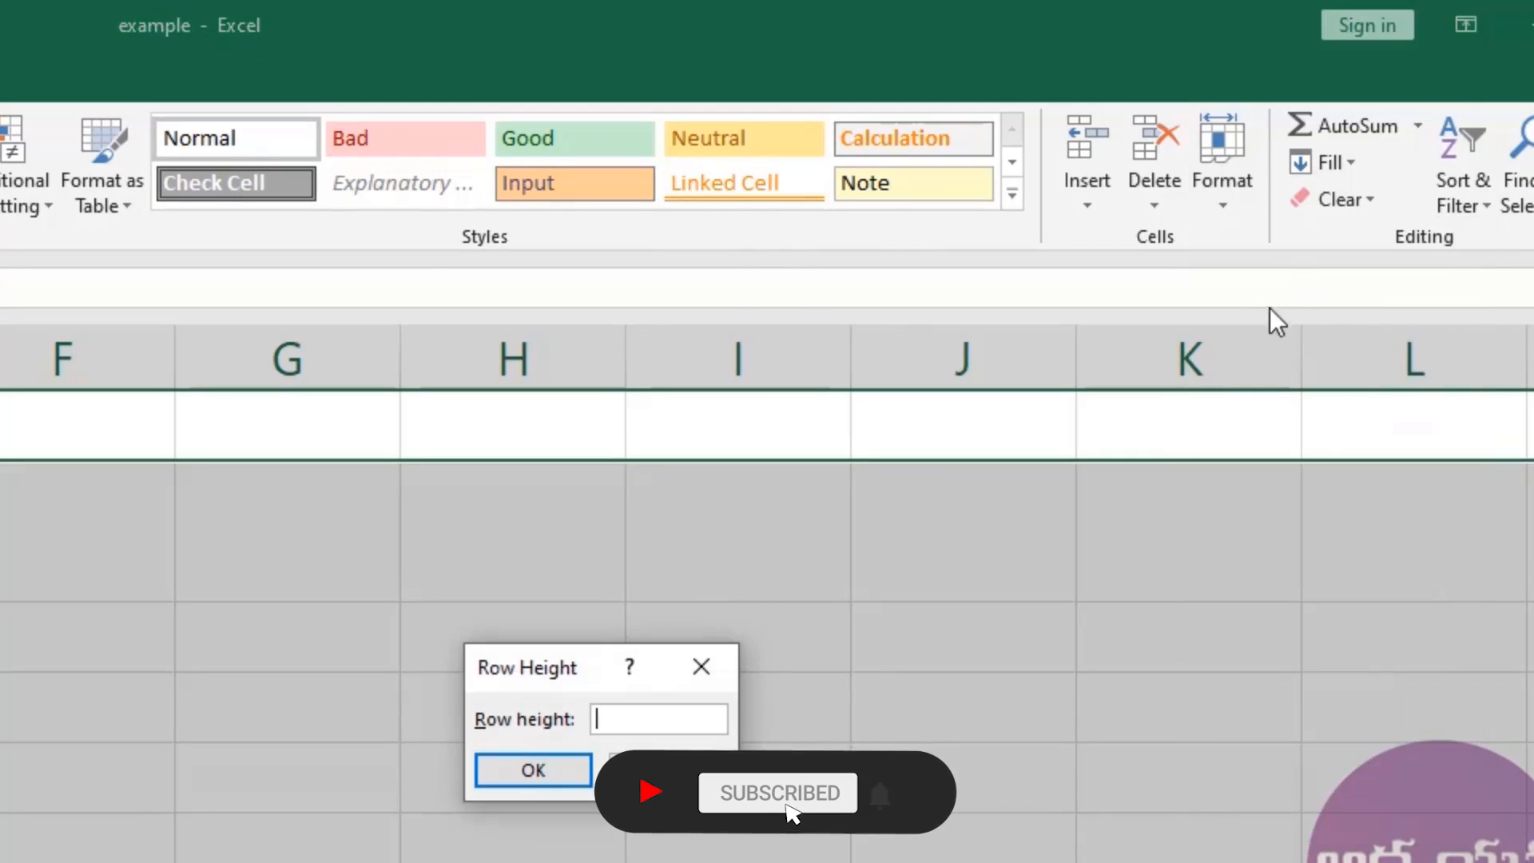
text(30)
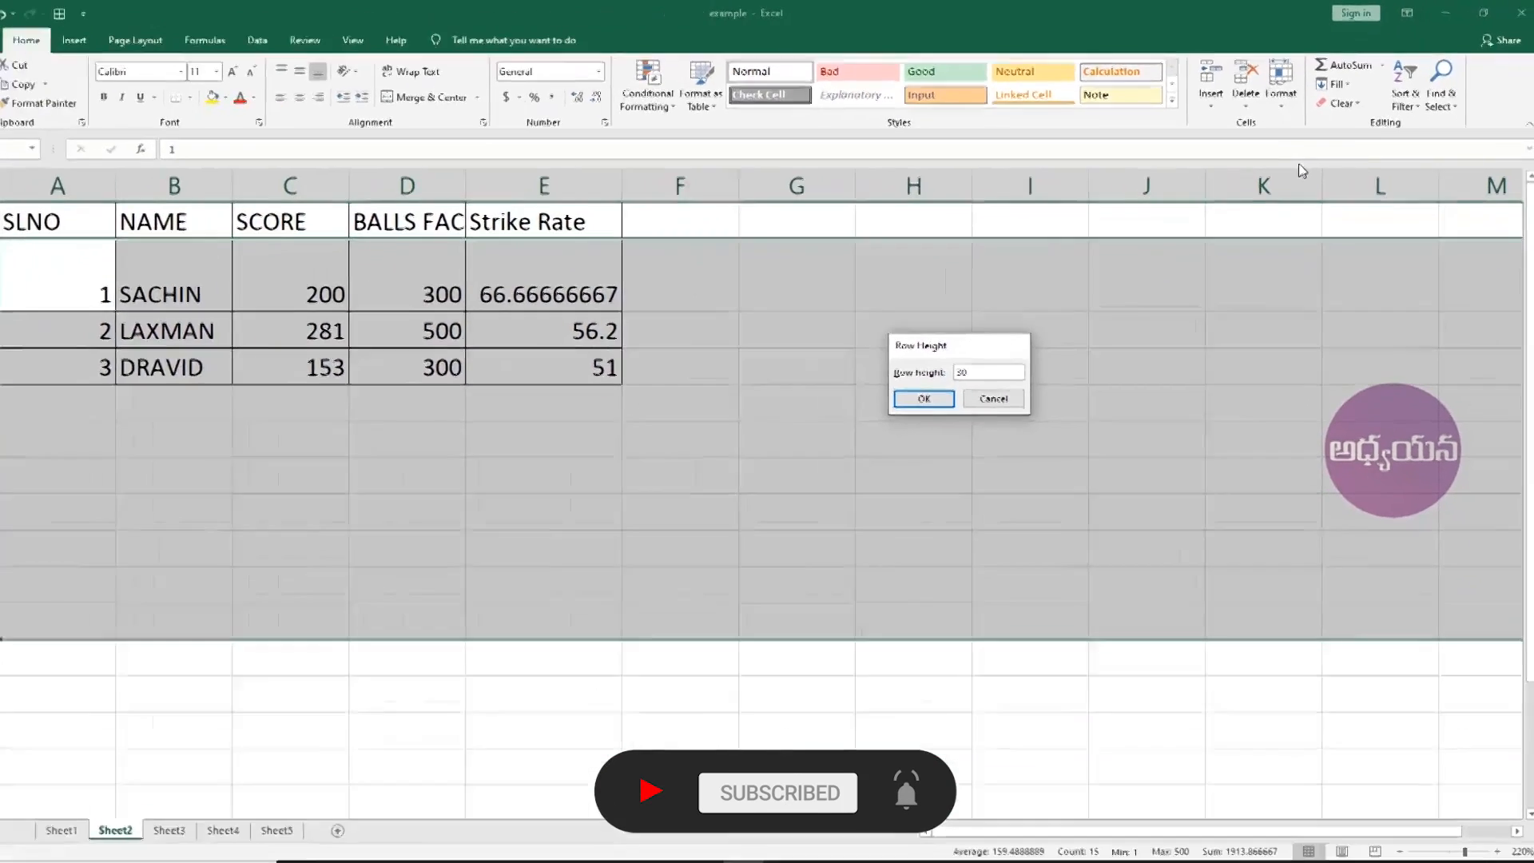
key(Return)
scroll(266, 543, down, 3)
scroll(266, 543, up, 3)
click(120, 451)
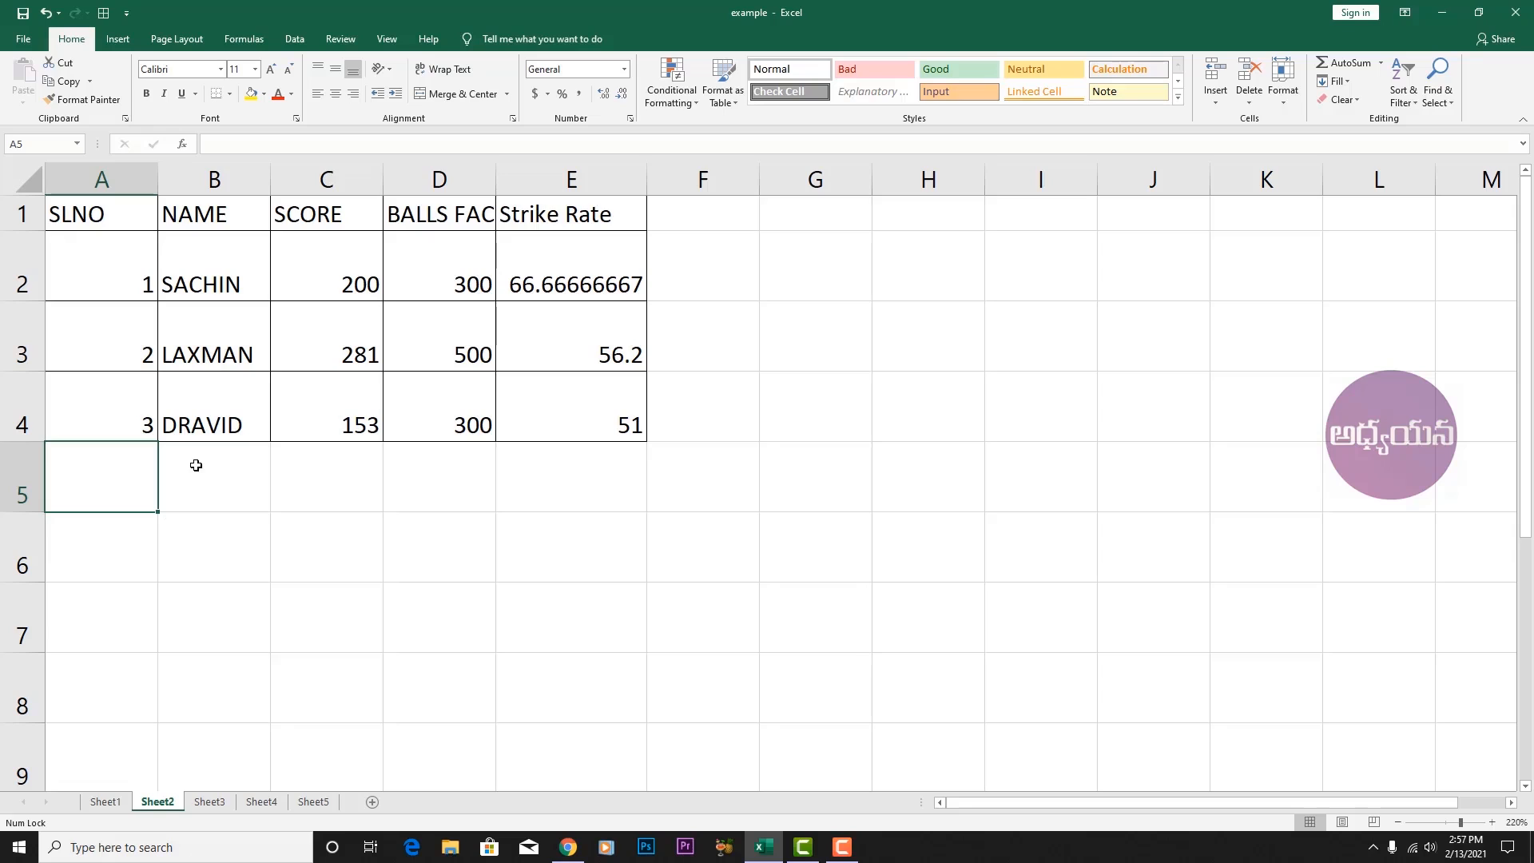
AutoFit the SACHIN and LAXMAN rows (rows 2 and 3), leaving the DRAVID row tall.
click(211, 294)
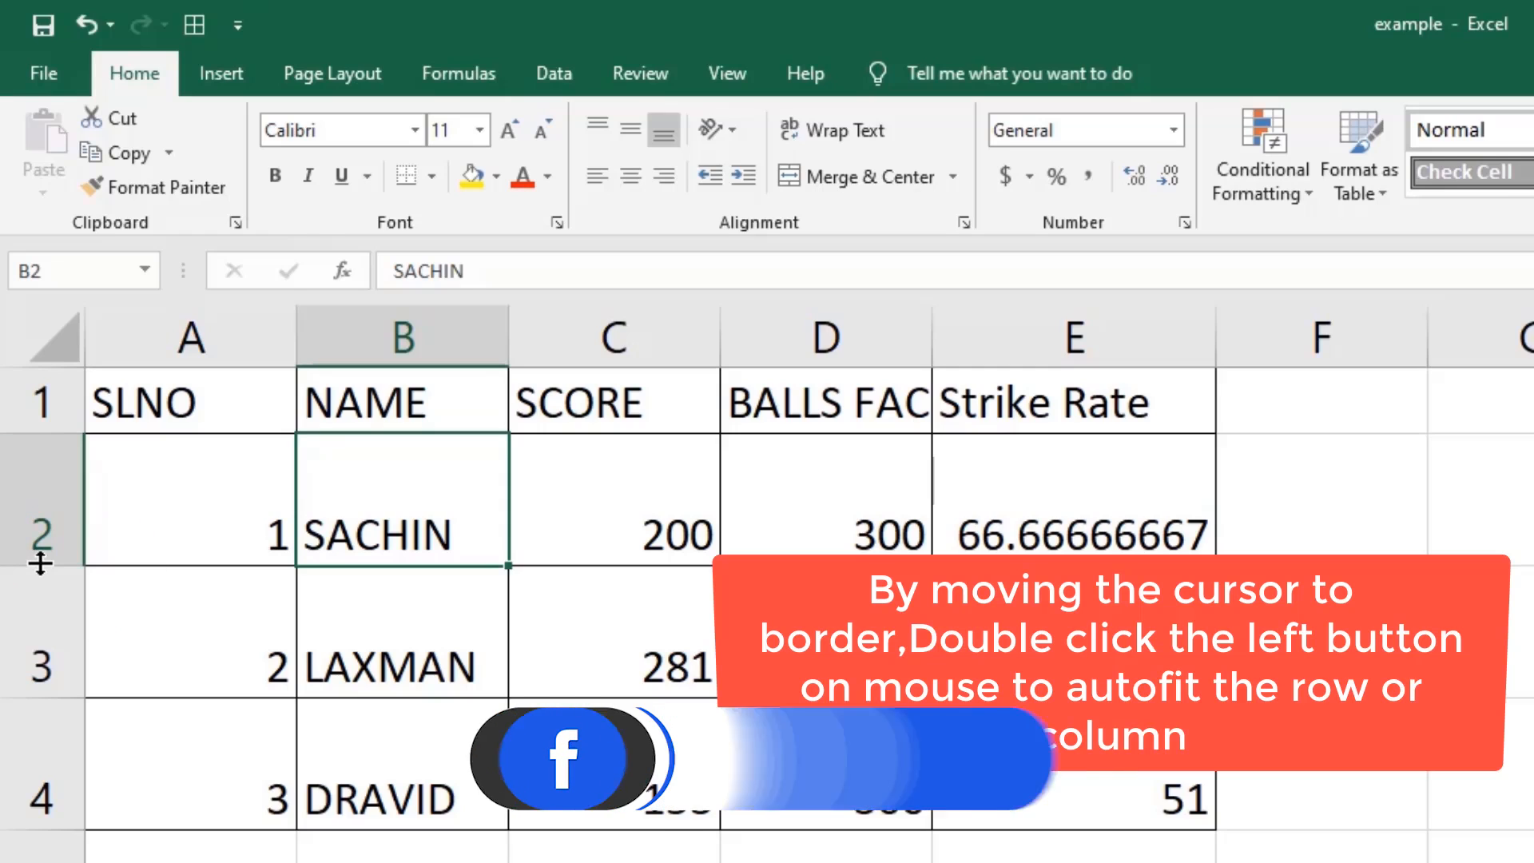
double_click(40, 564)
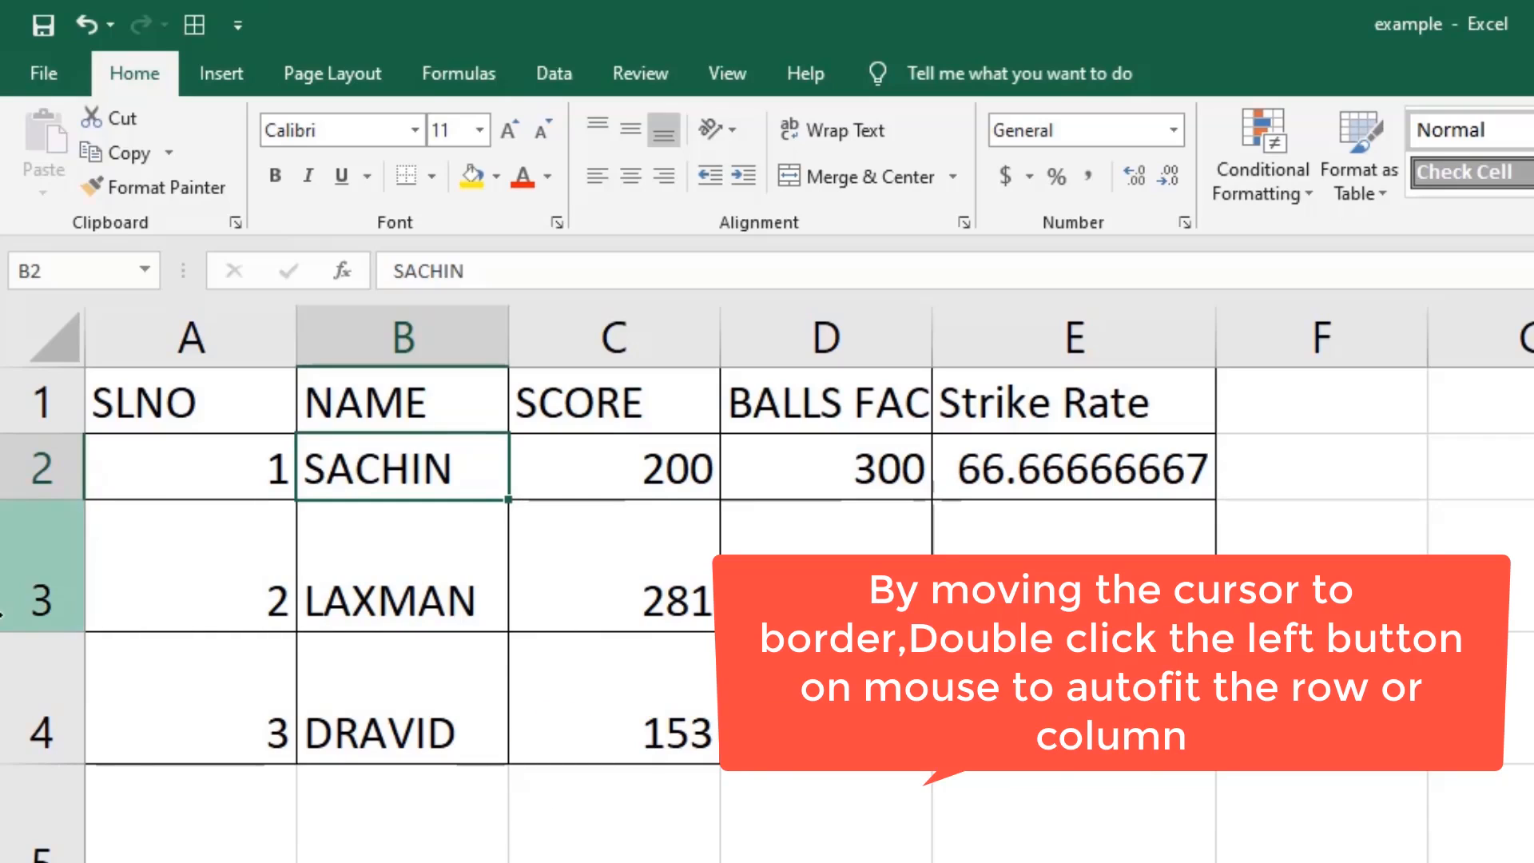
double_click(46, 631)
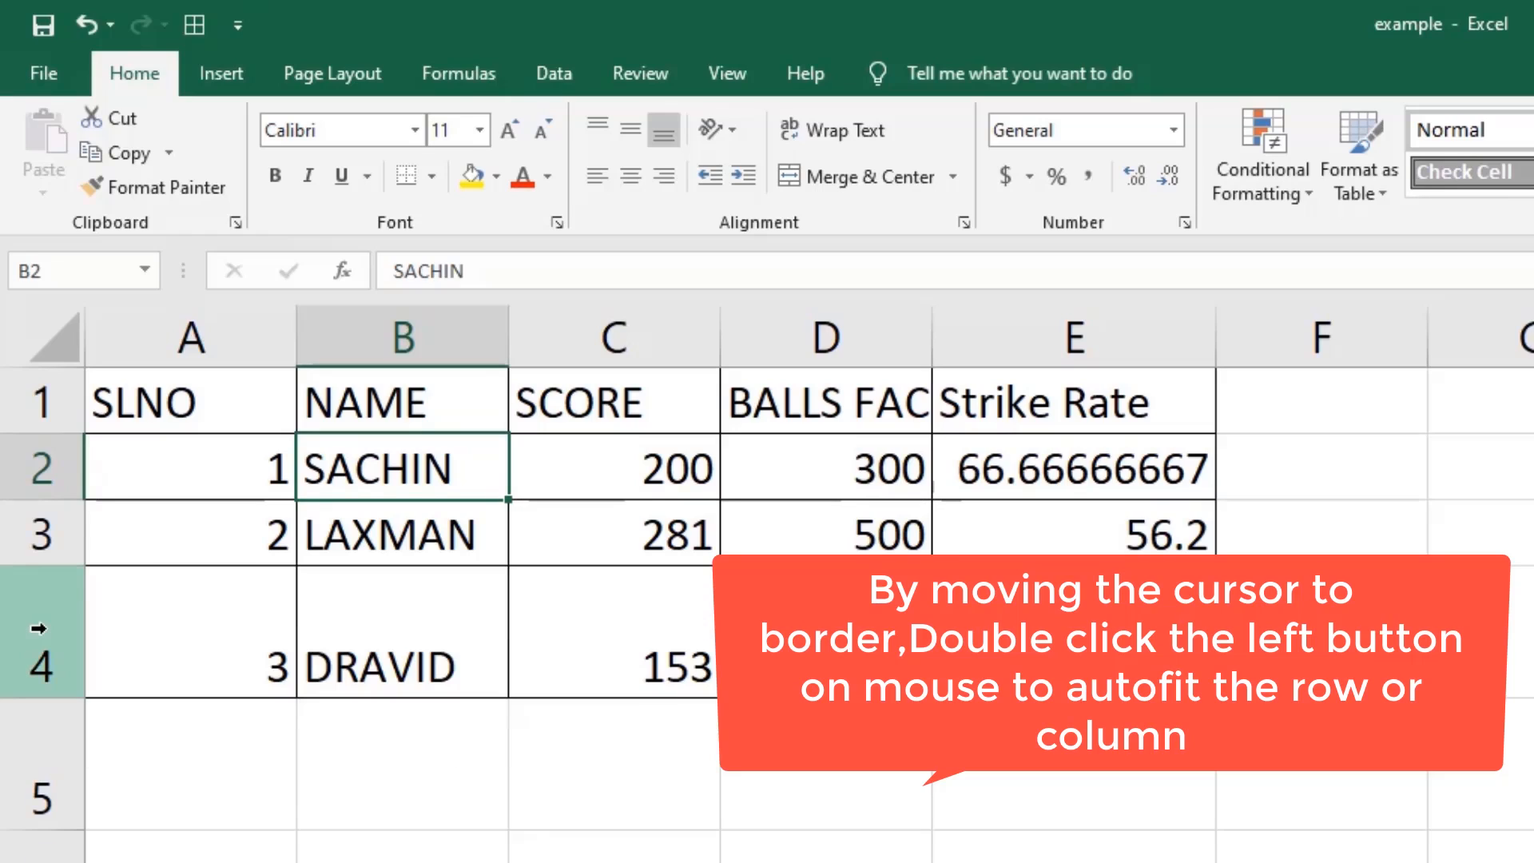
click(205, 756)
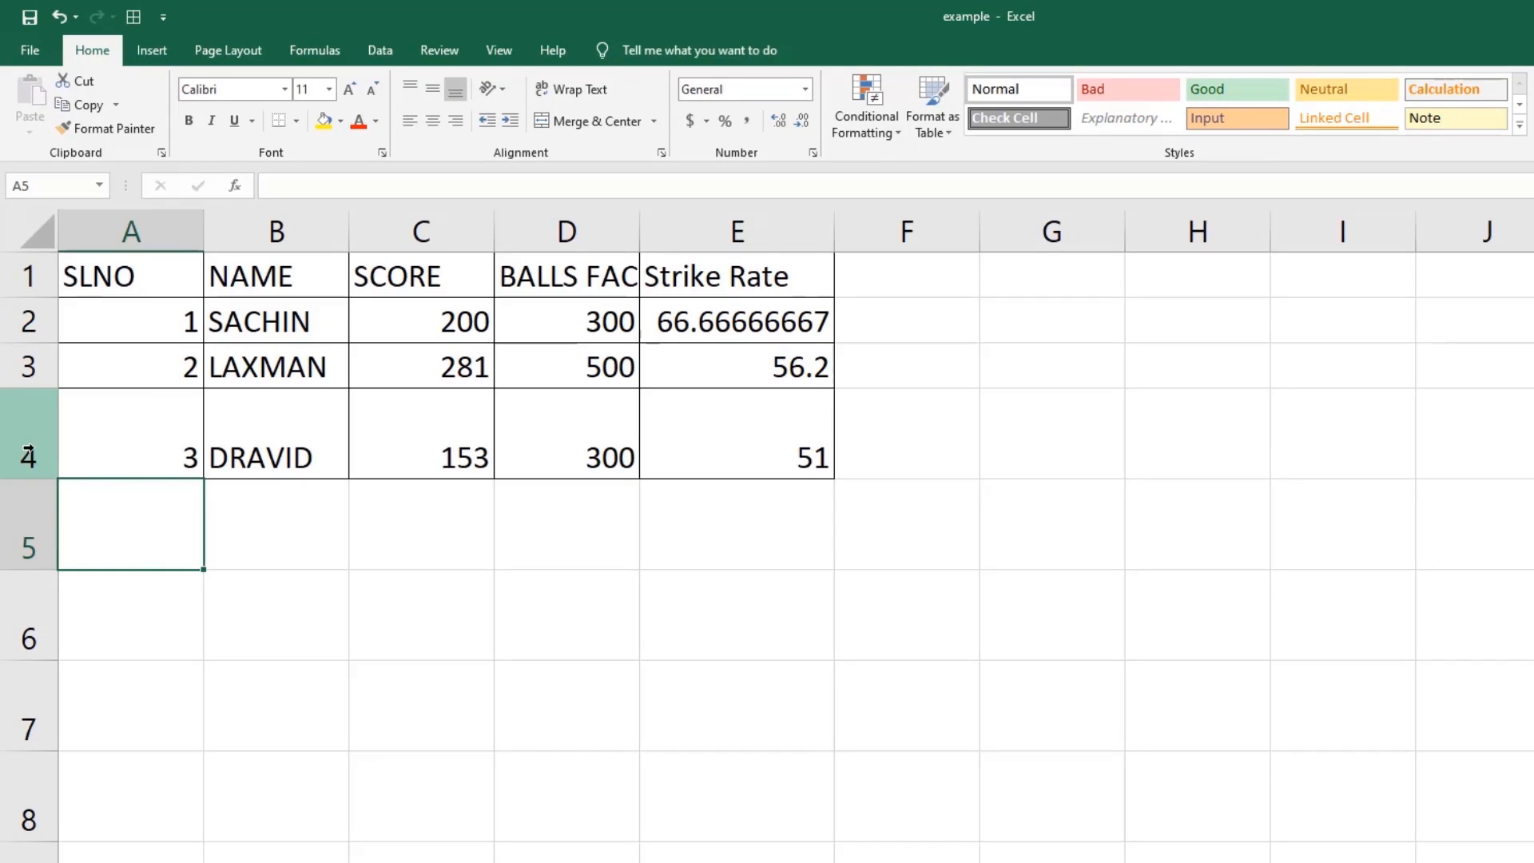
Select rows 4 to 8 and AutoFit their height so the DRAVID row is standard.
click(28, 455)
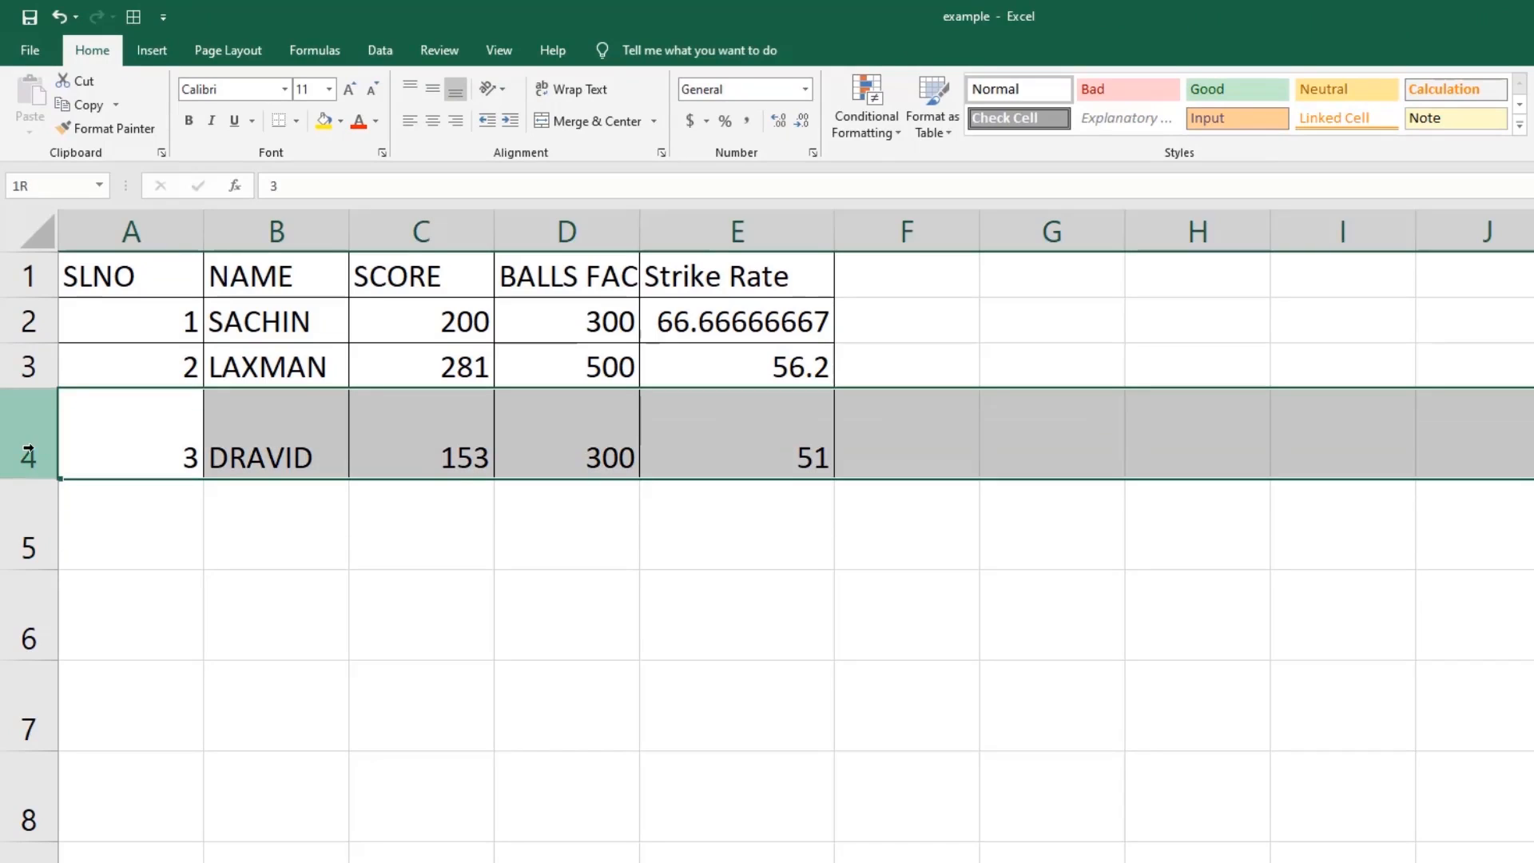
drag(17, 488, 36, 813)
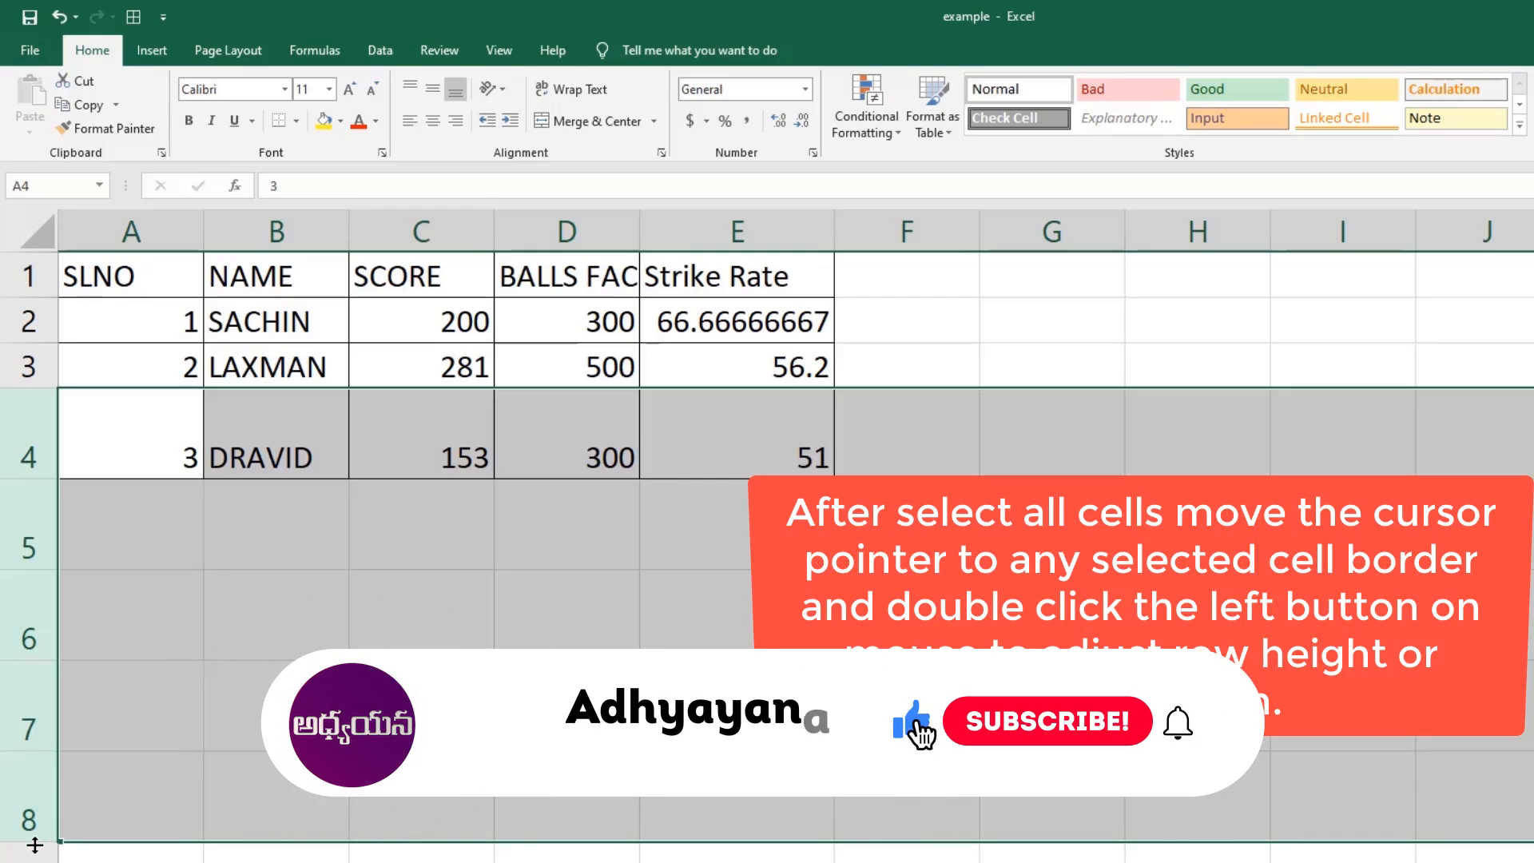
double_click(33, 841)
click(167, 453)
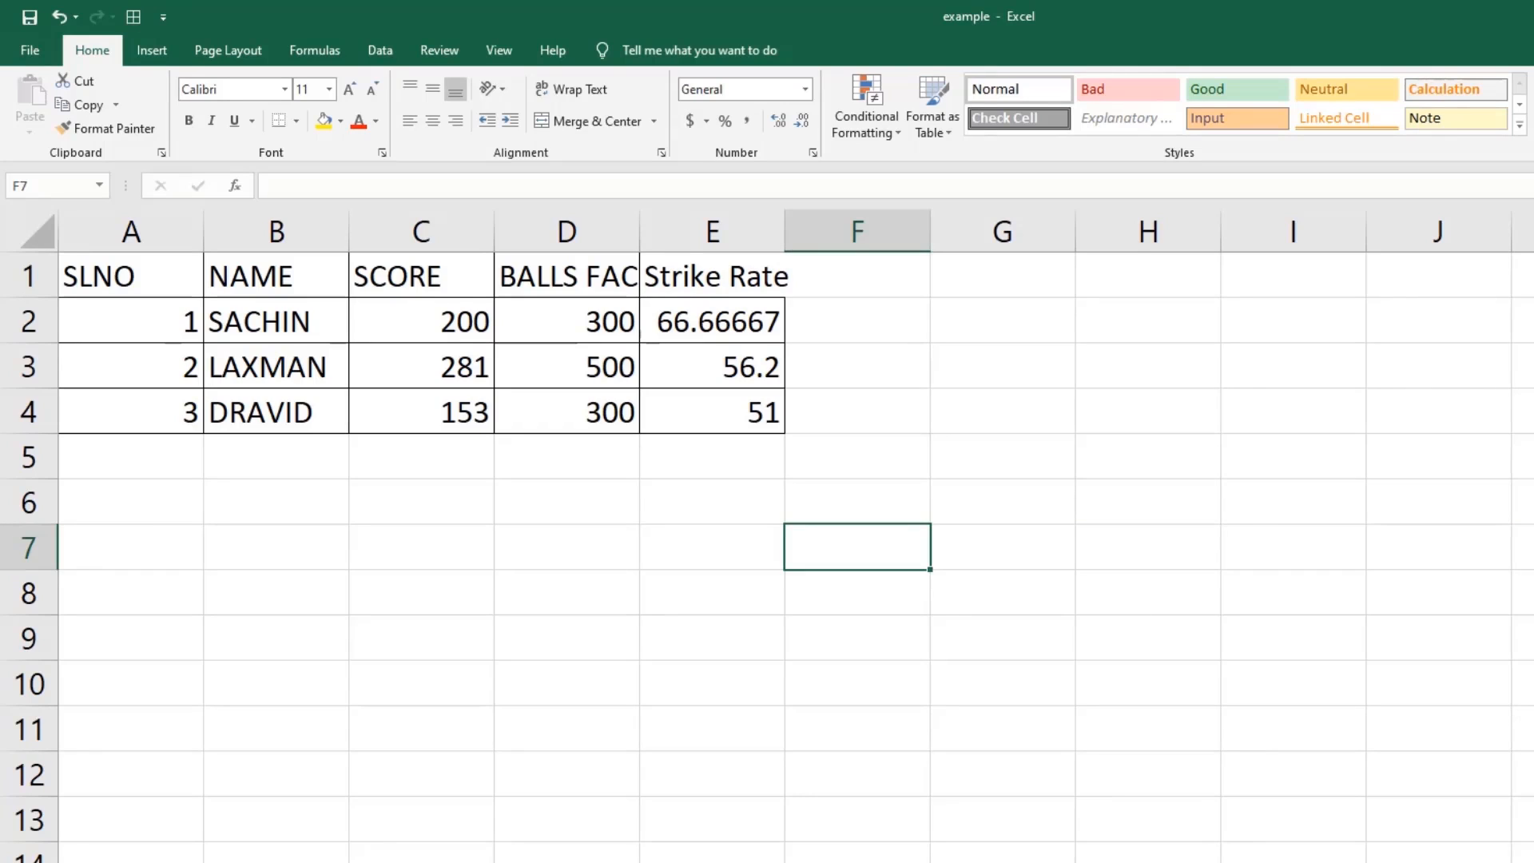
AutoFit column E so the strike rate 66.66666667 shows in full.
click(1381, 88)
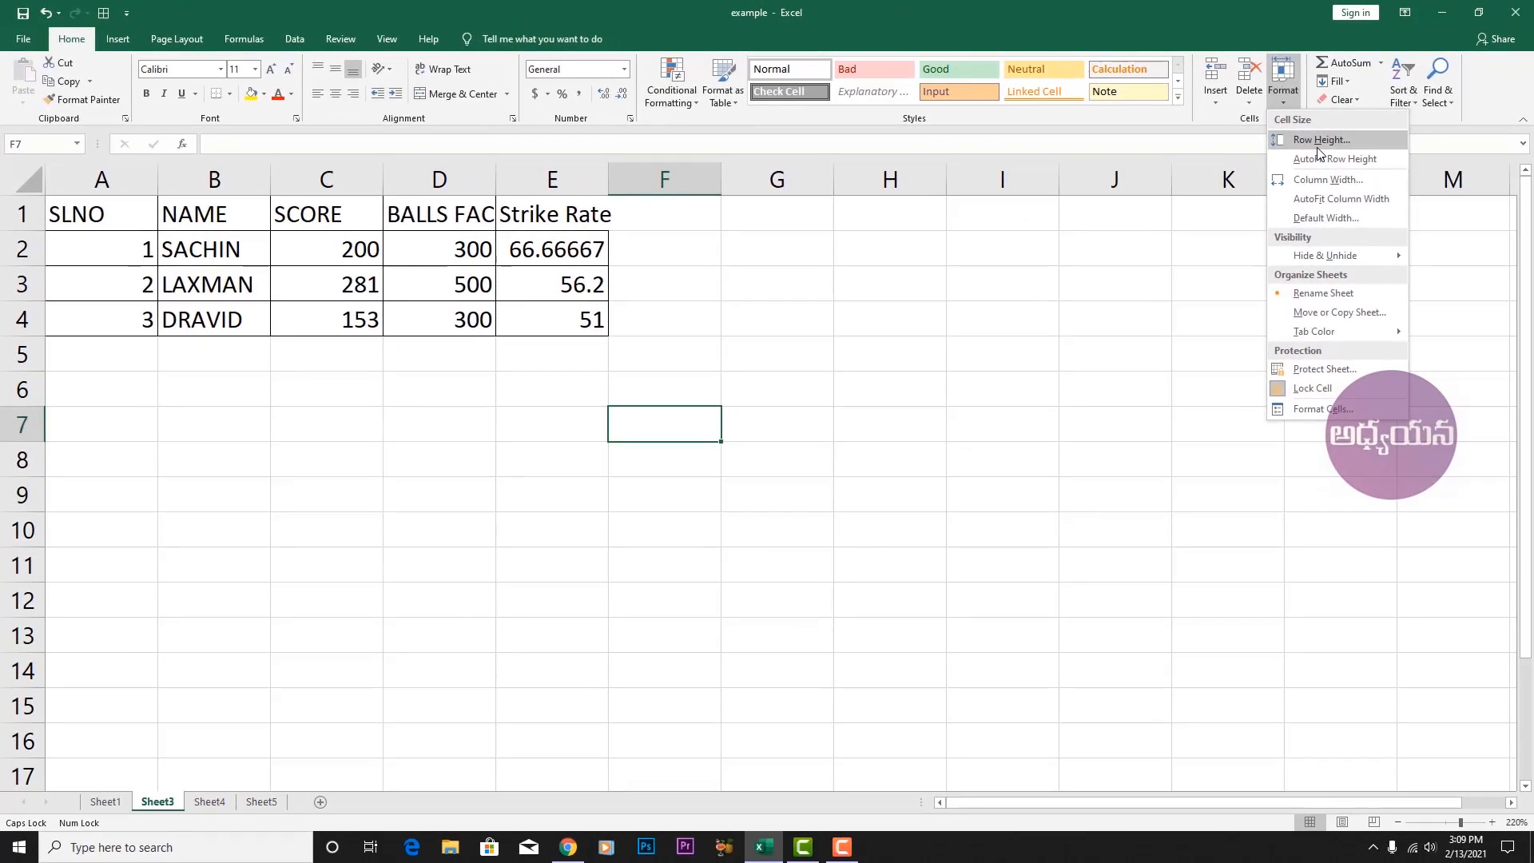
click(880, 362)
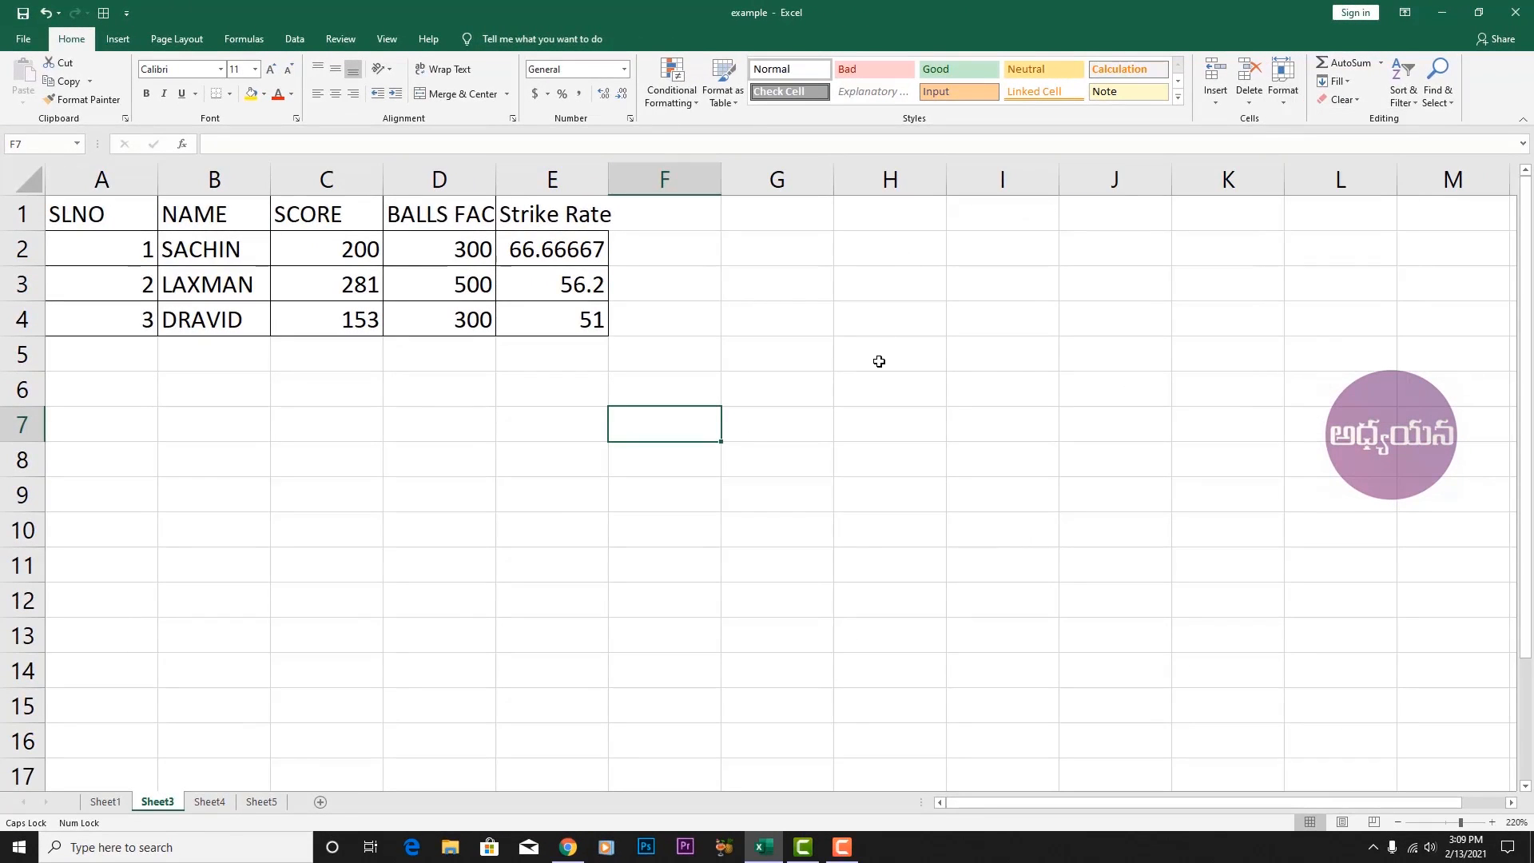
double_click(607, 176)
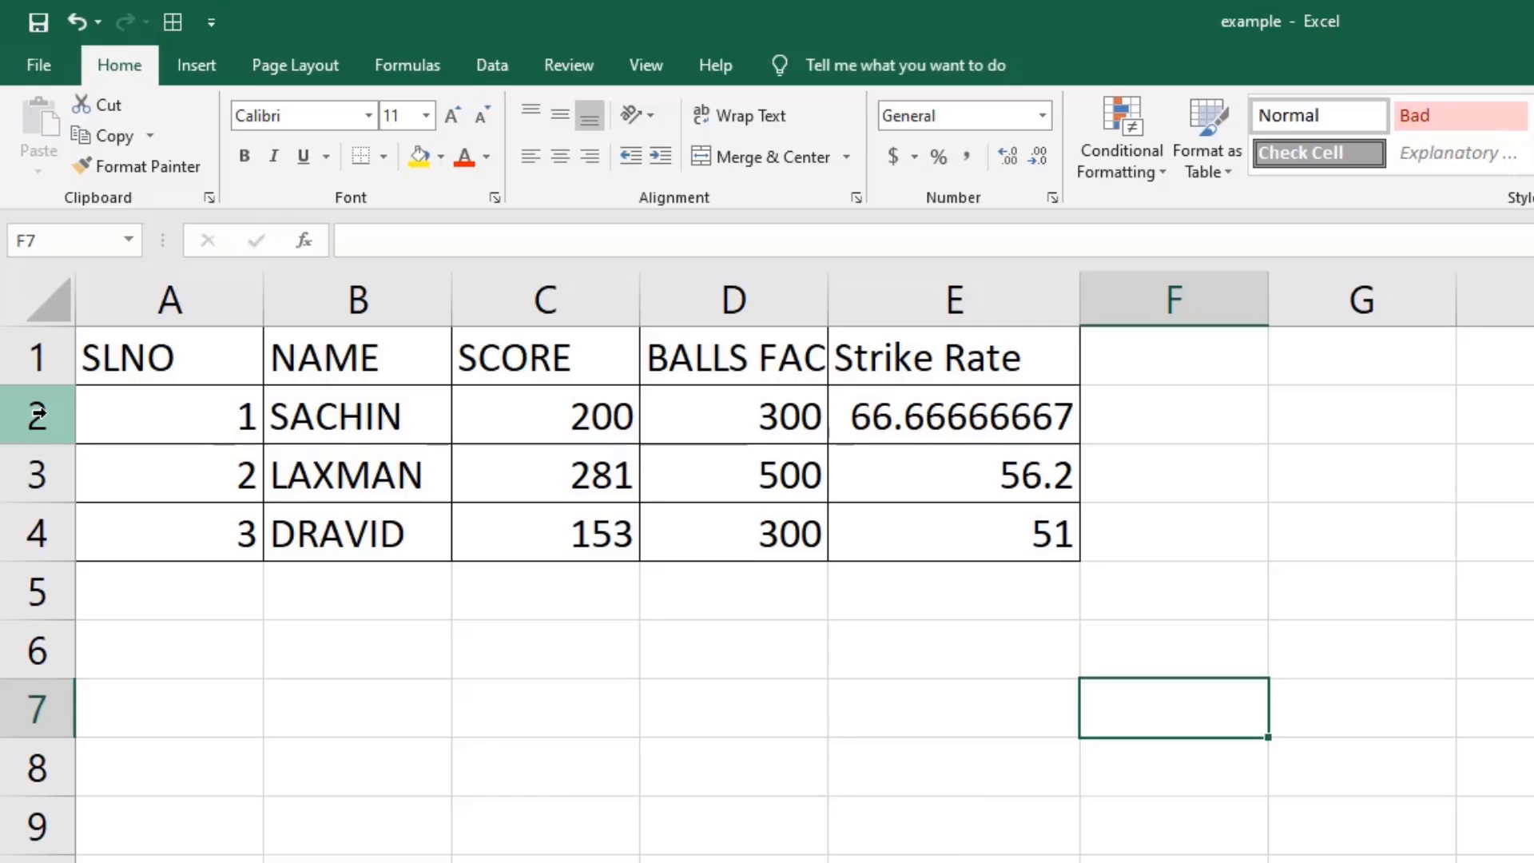
drag(38, 413, 16, 859)
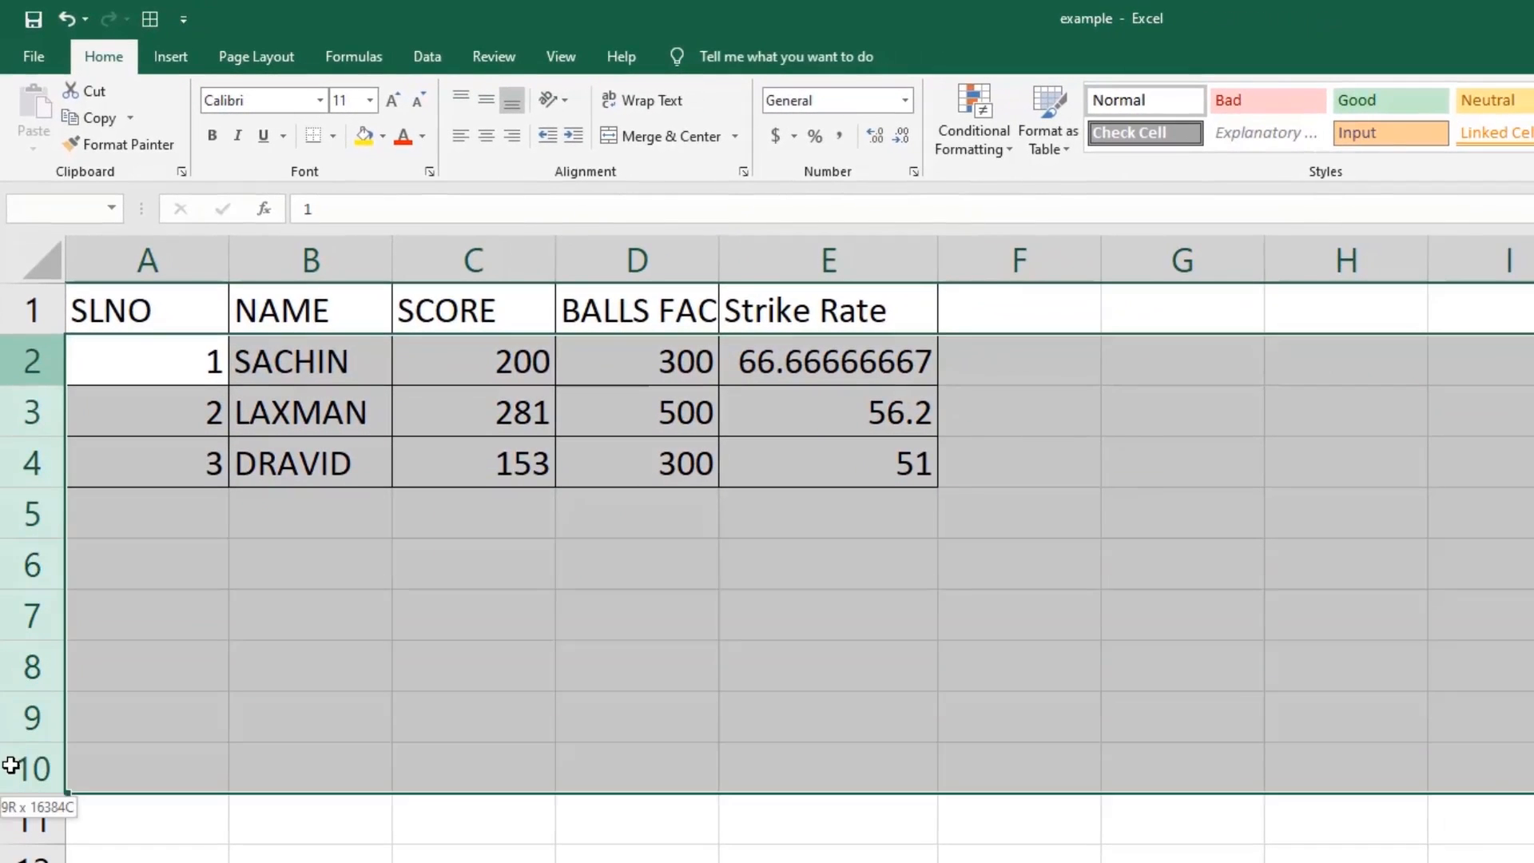
drag(10, 766, 3, 770)
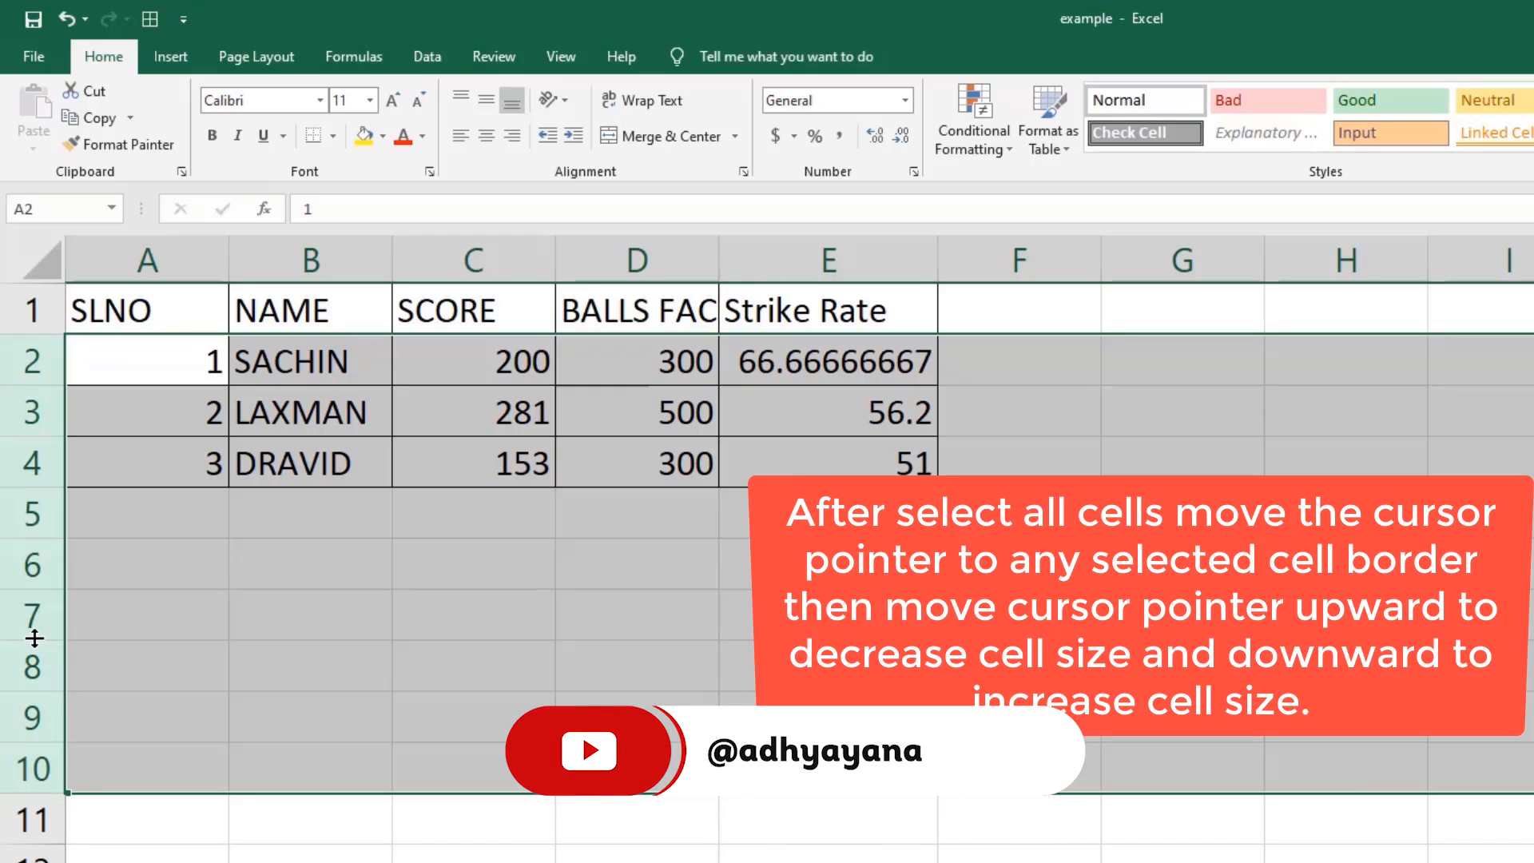
drag(35, 637, 24, 662)
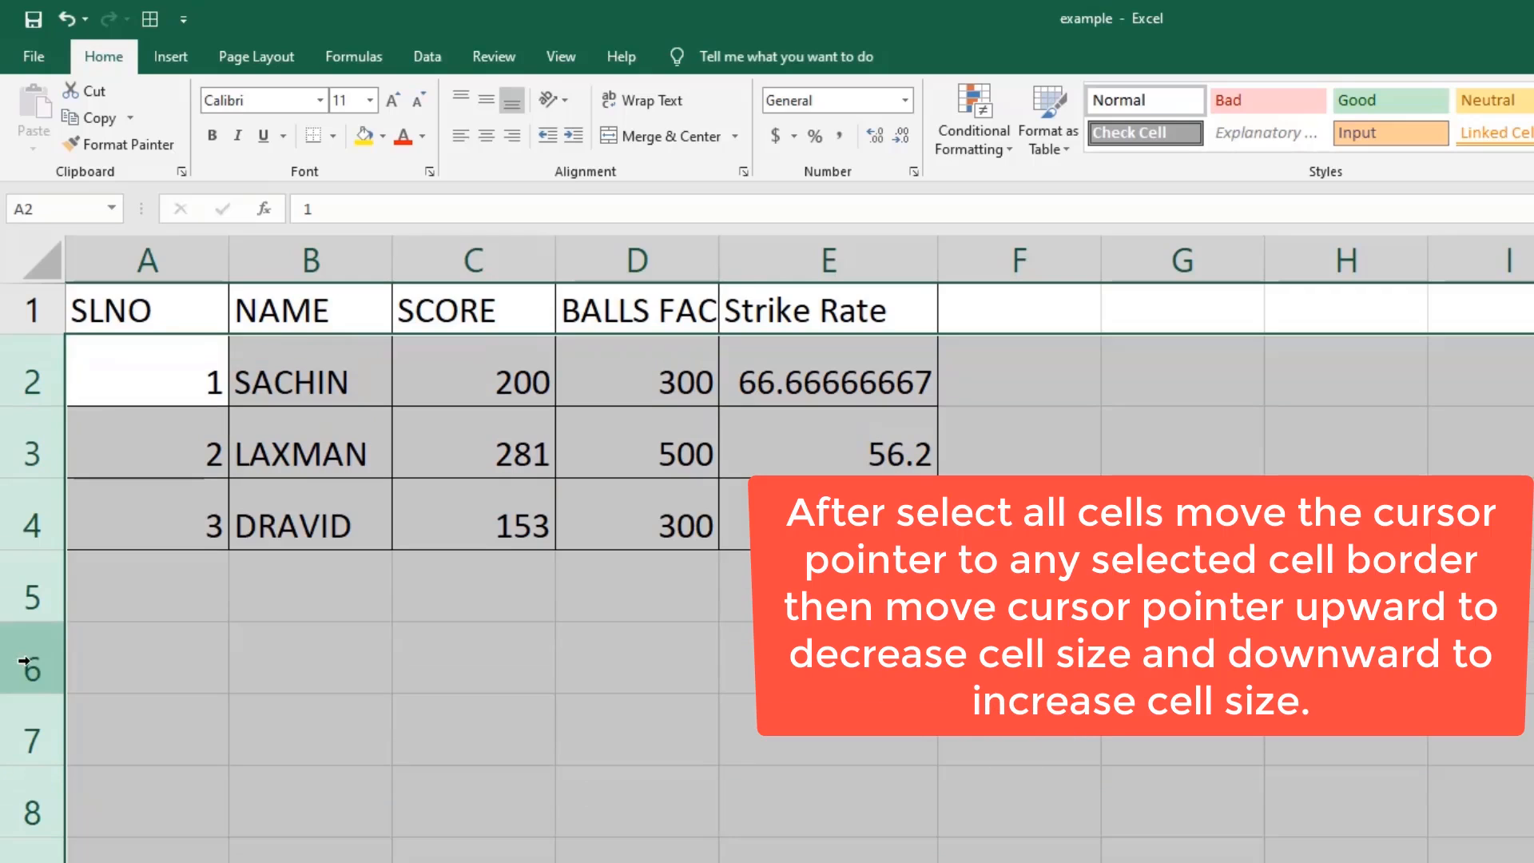
drag(33, 687, 36, 668)
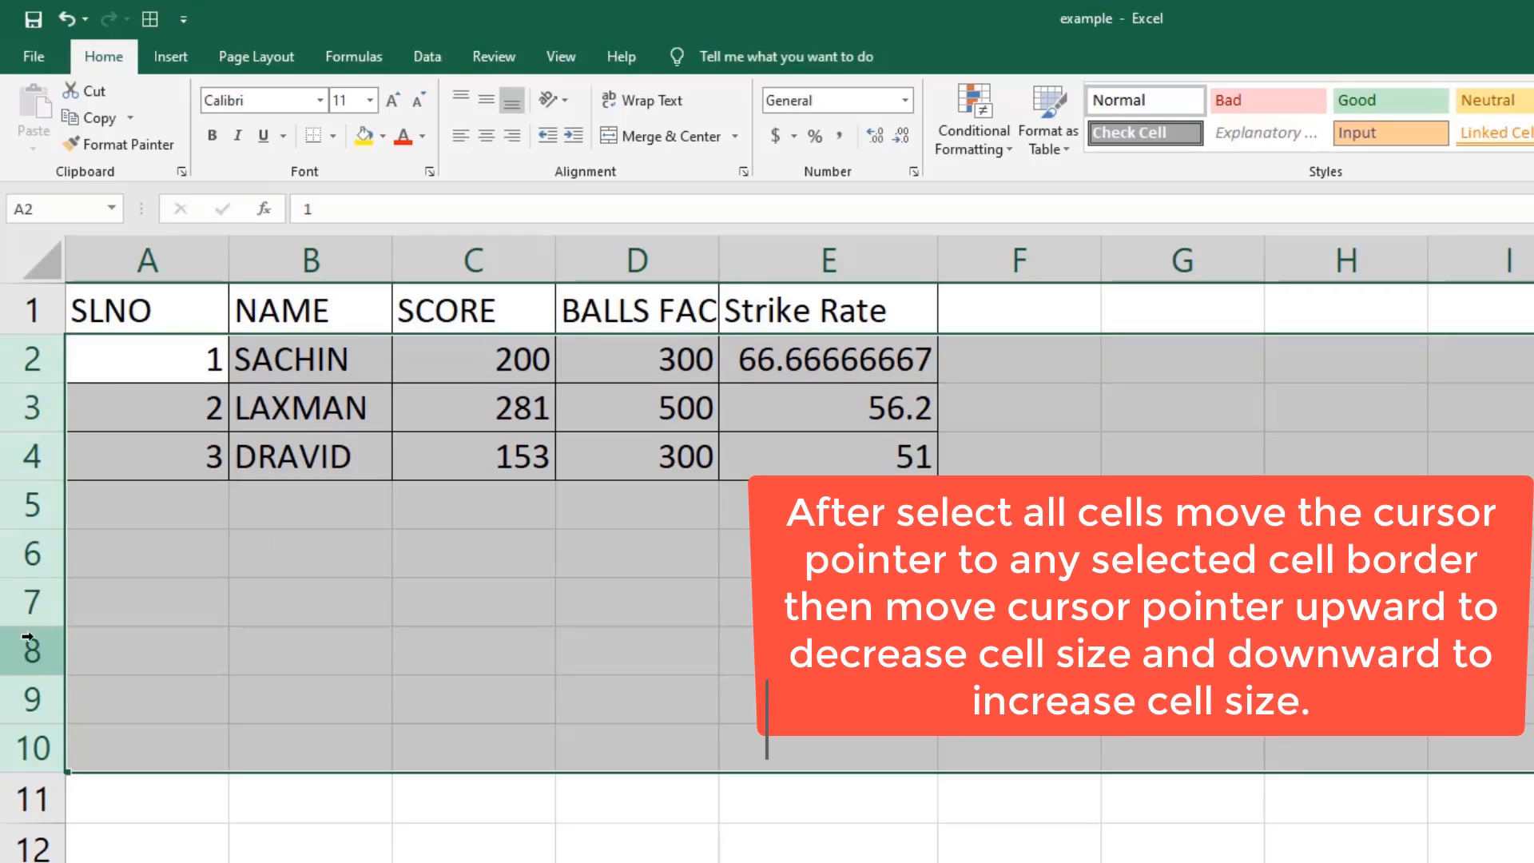
drag(39, 534, 44, 663)
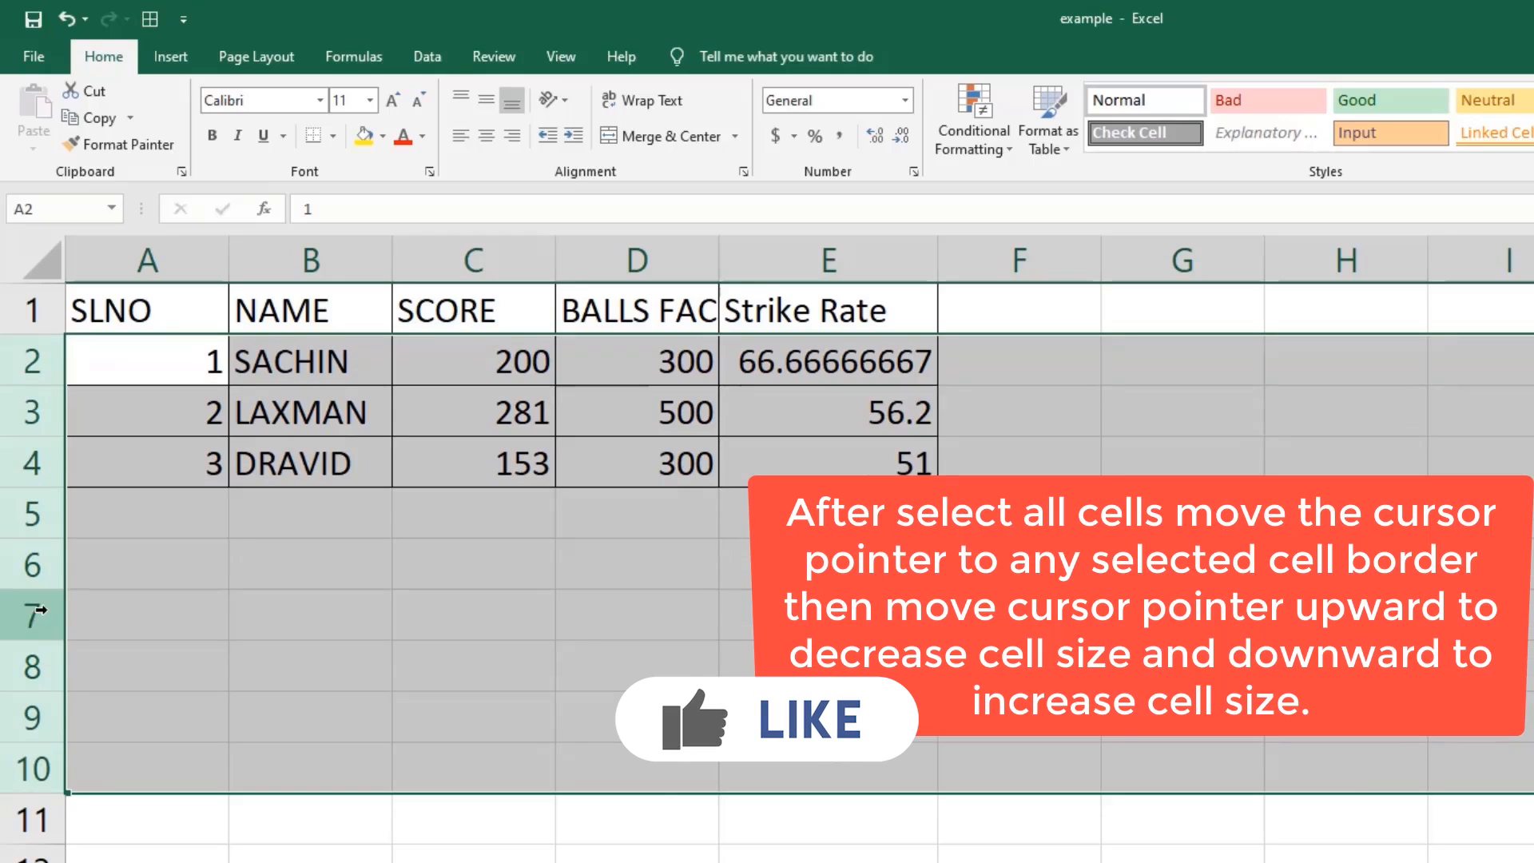
click(87, 527)
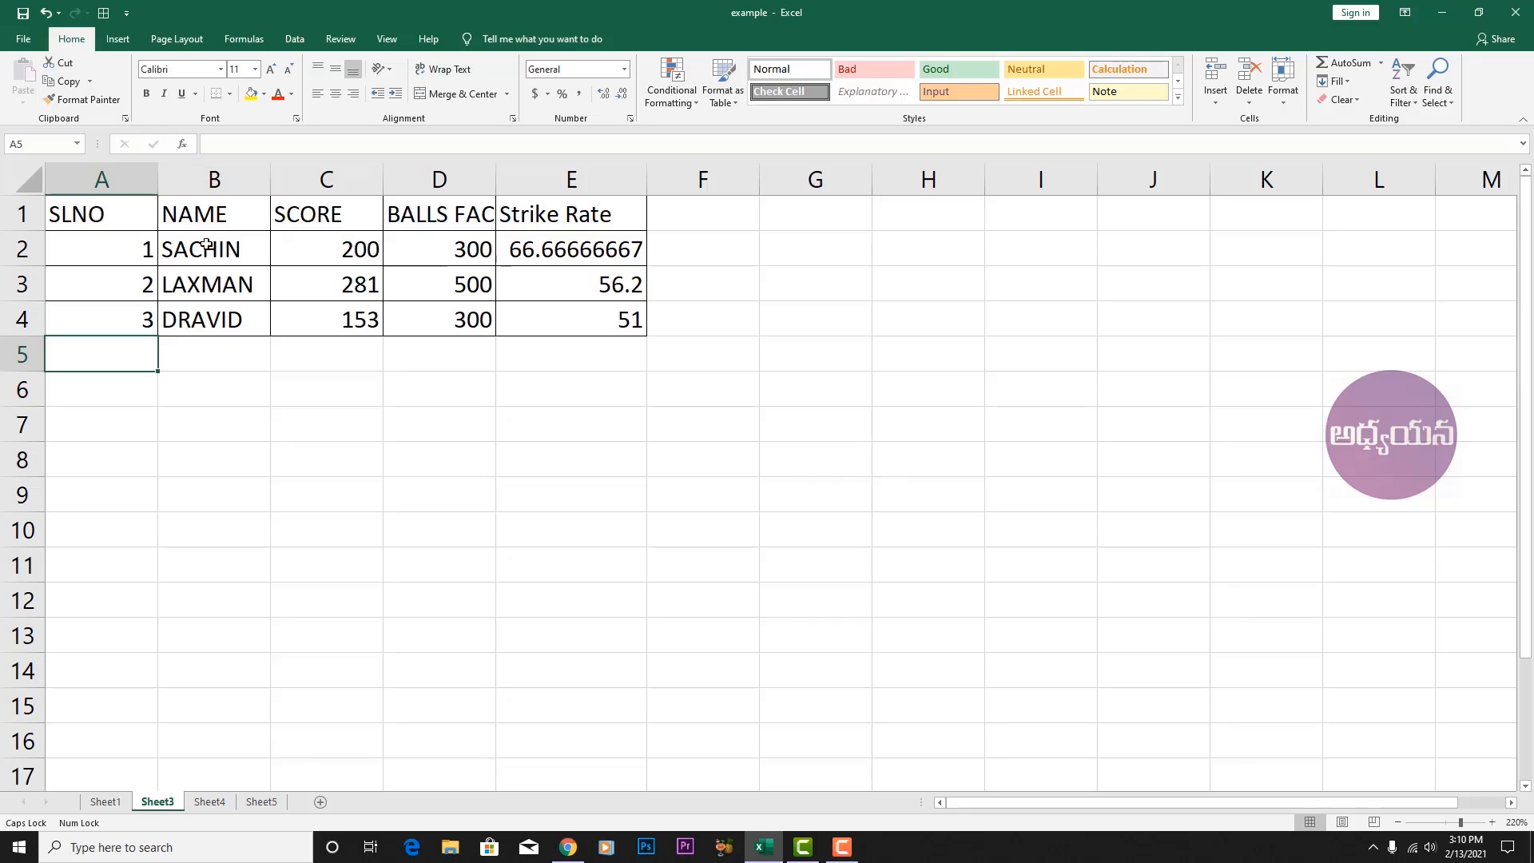
Add the player's middle name and surname after the first word in cell B2.
double_click(244, 250)
text(RAMESH TENDULKAR)
key(ctrl+Return)
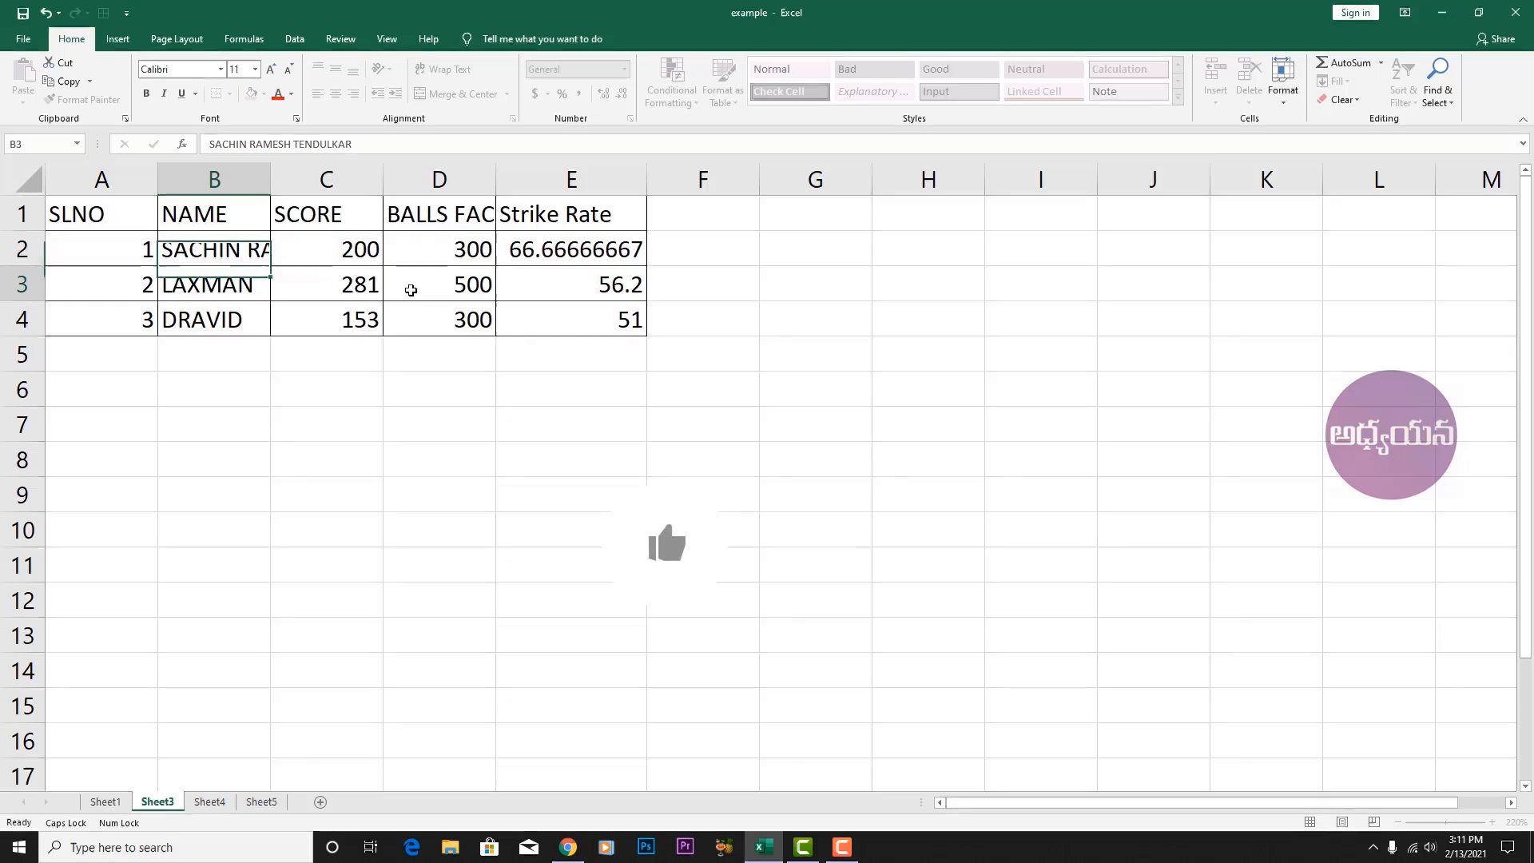
click(184, 252)
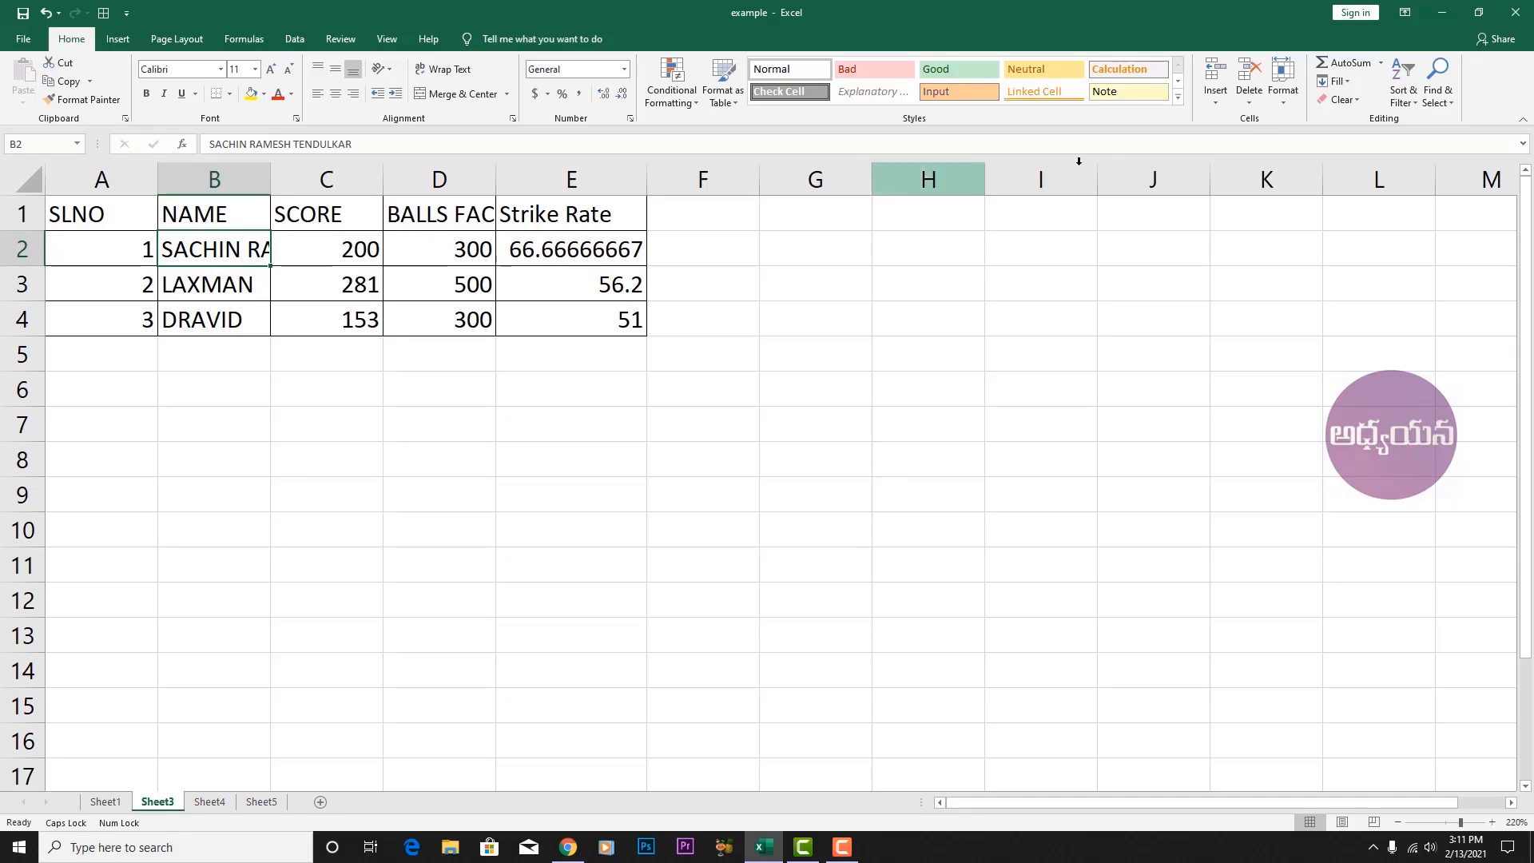
Set column B's width to 15.
click(1283, 80)
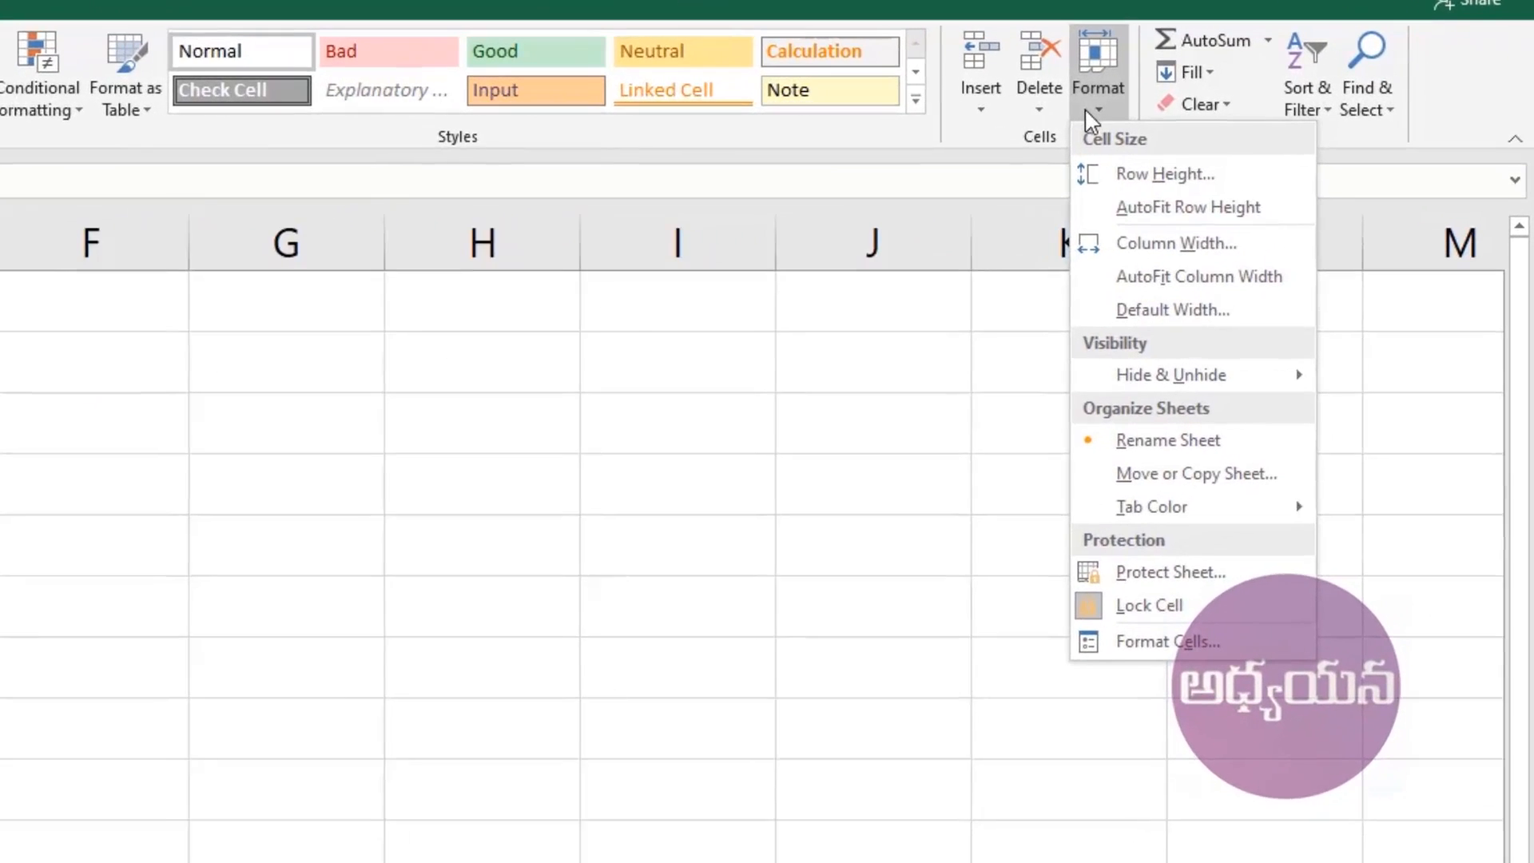
click(1174, 246)
text(1)
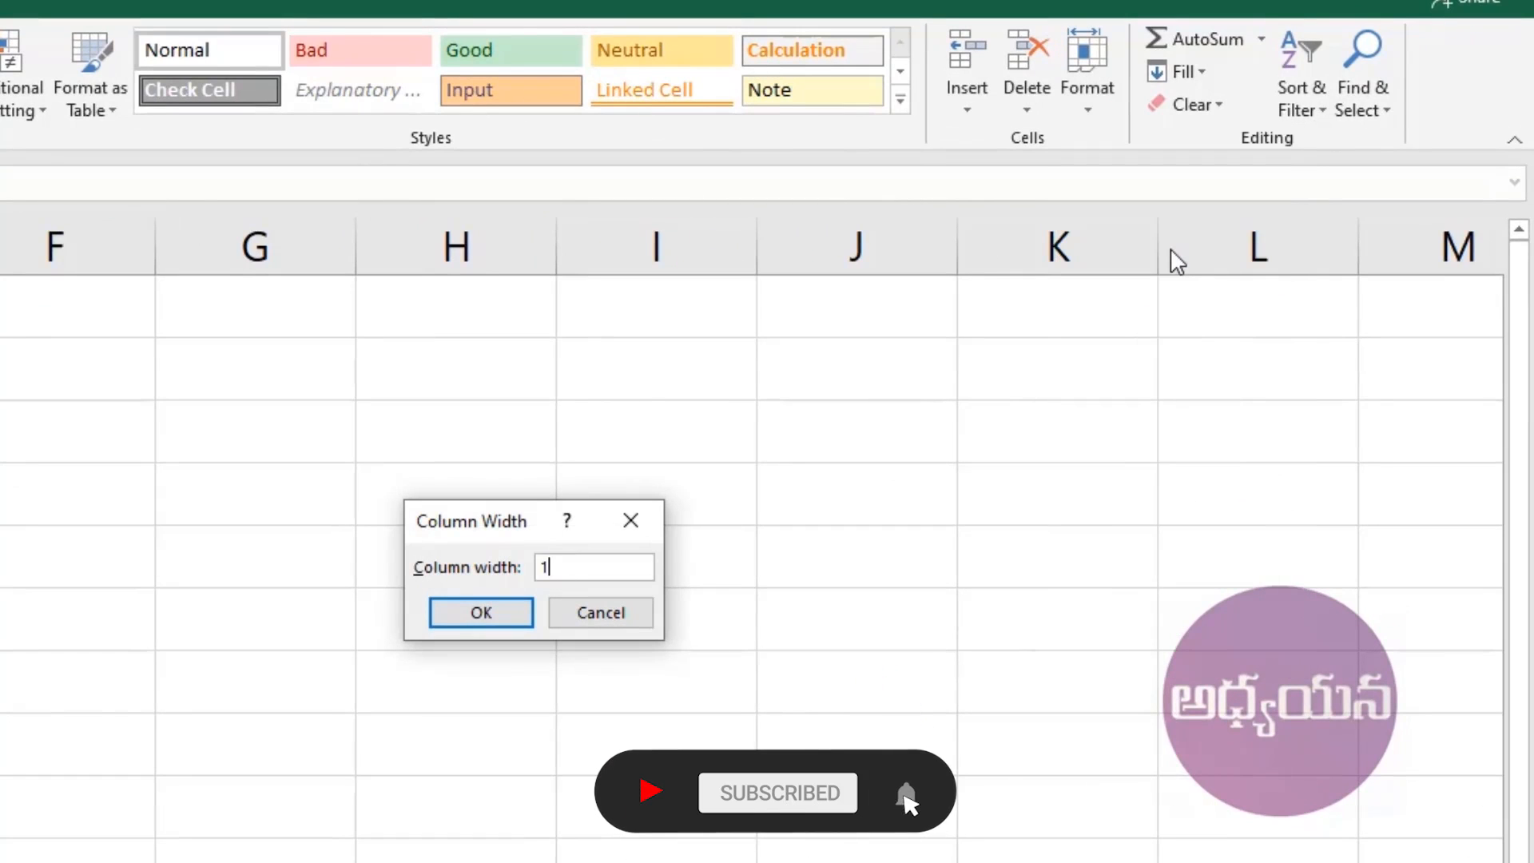
text(5)
key(Return)
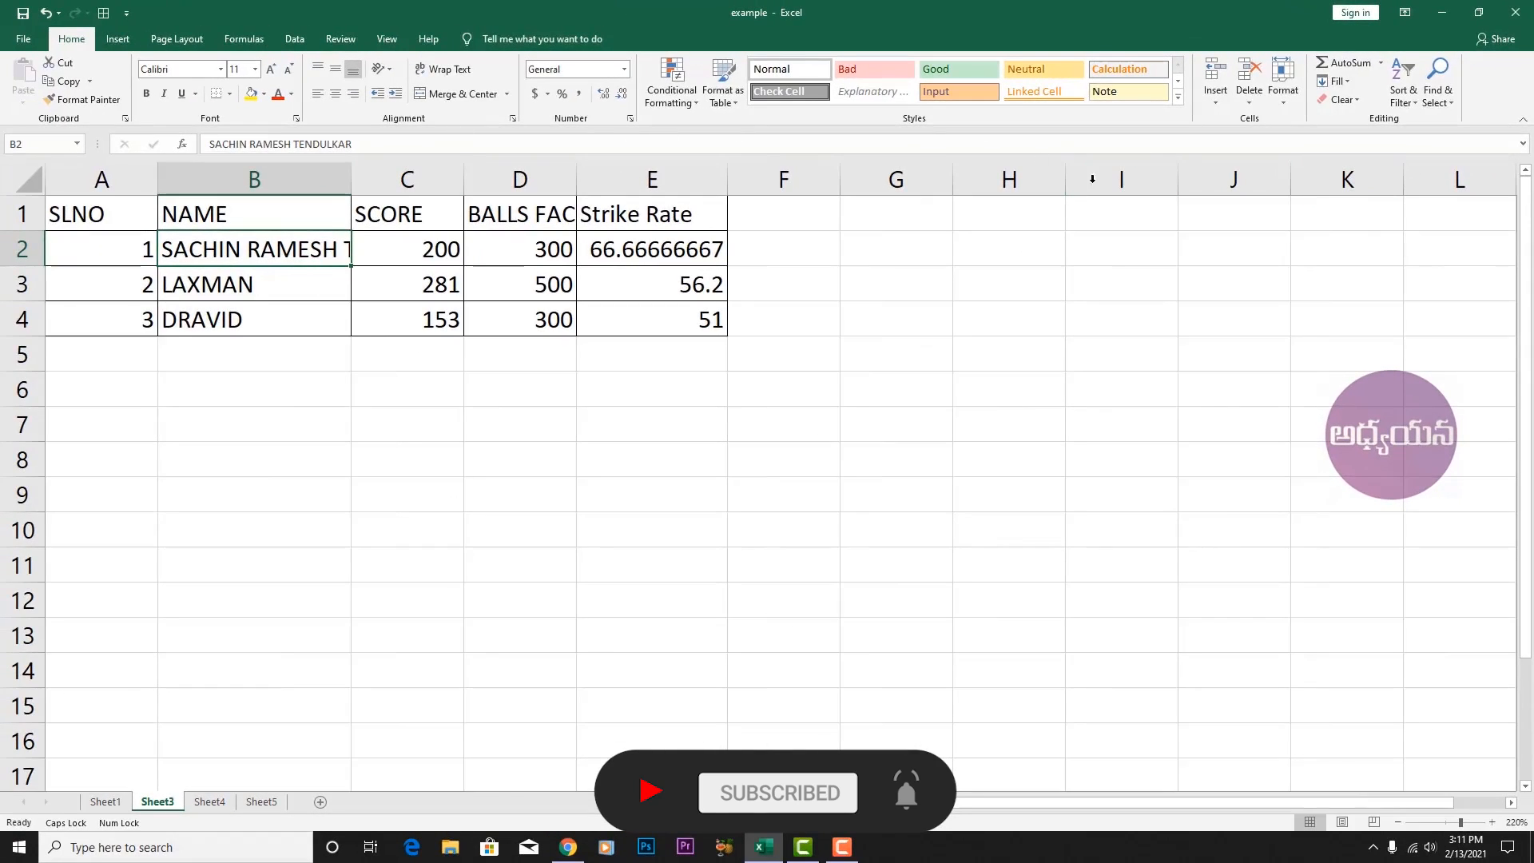
Try a column B width of 25, then undo it back to 15.
click(1286, 96)
click(1336, 183)
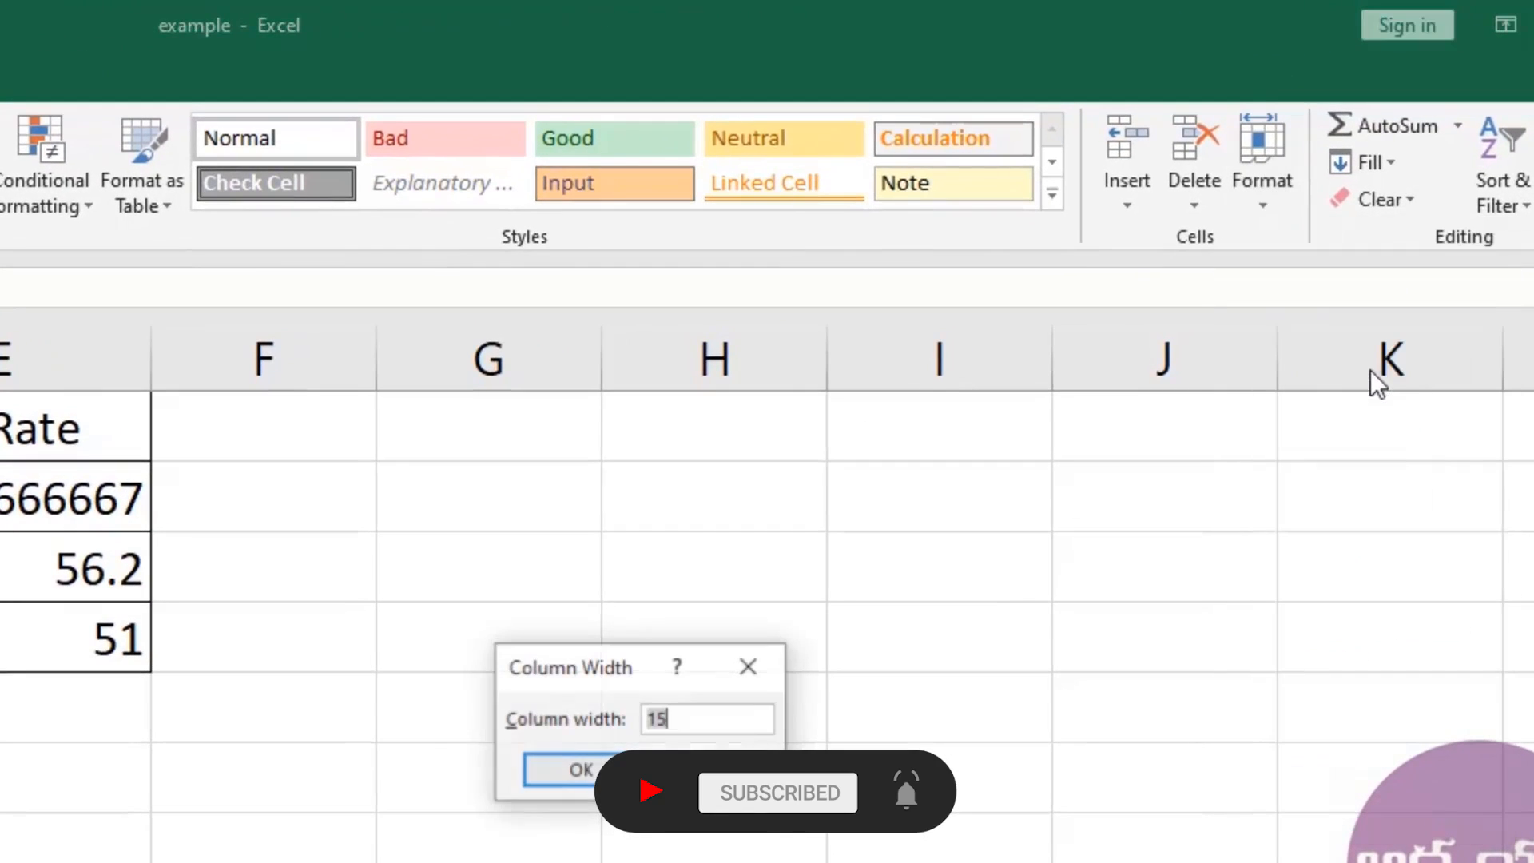
text(25)
key(Return)
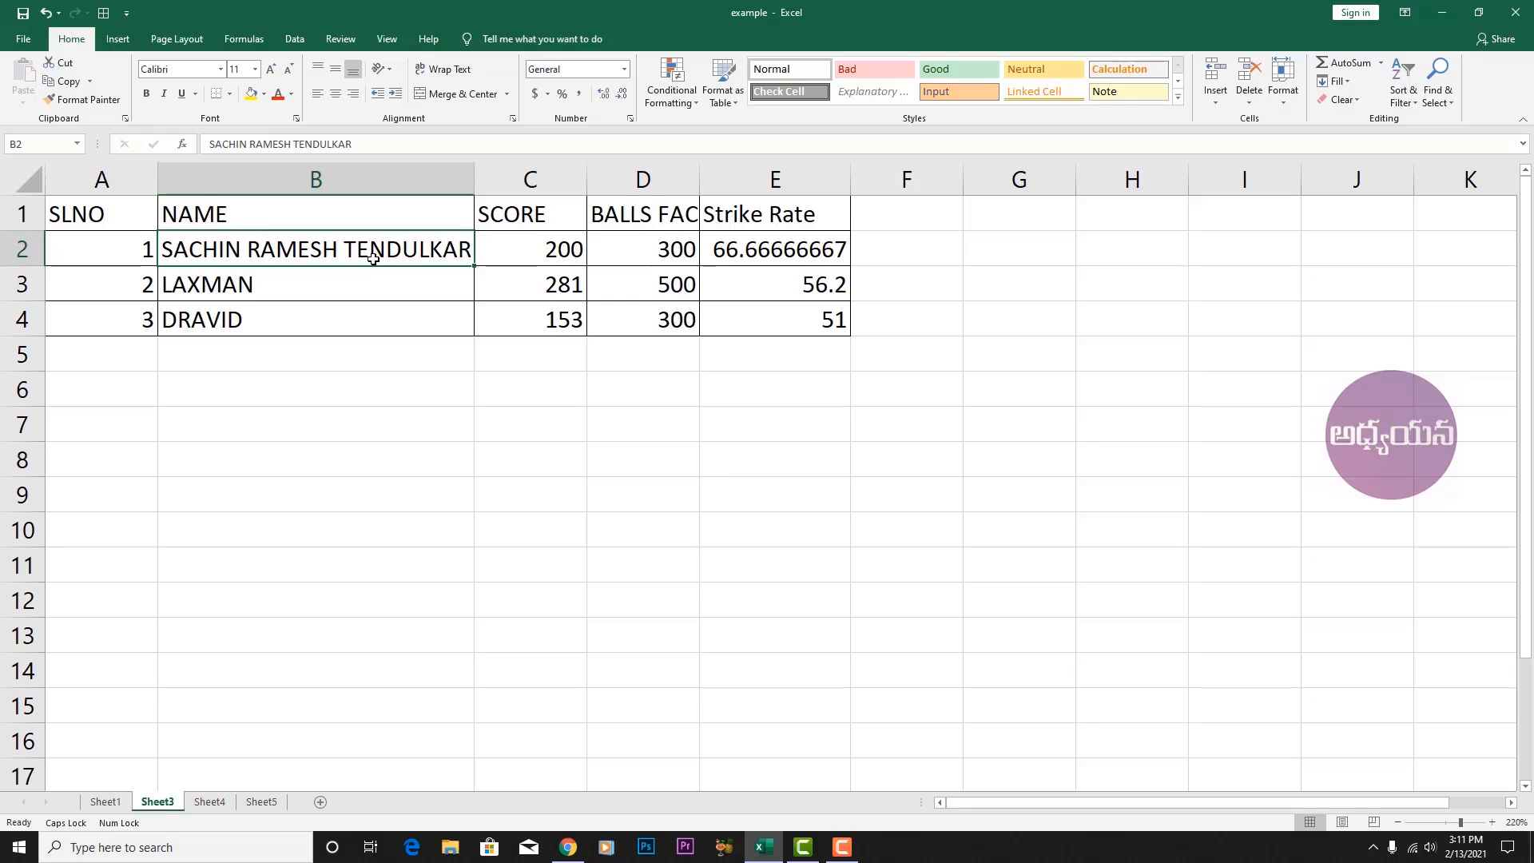
key(ctrl+z)
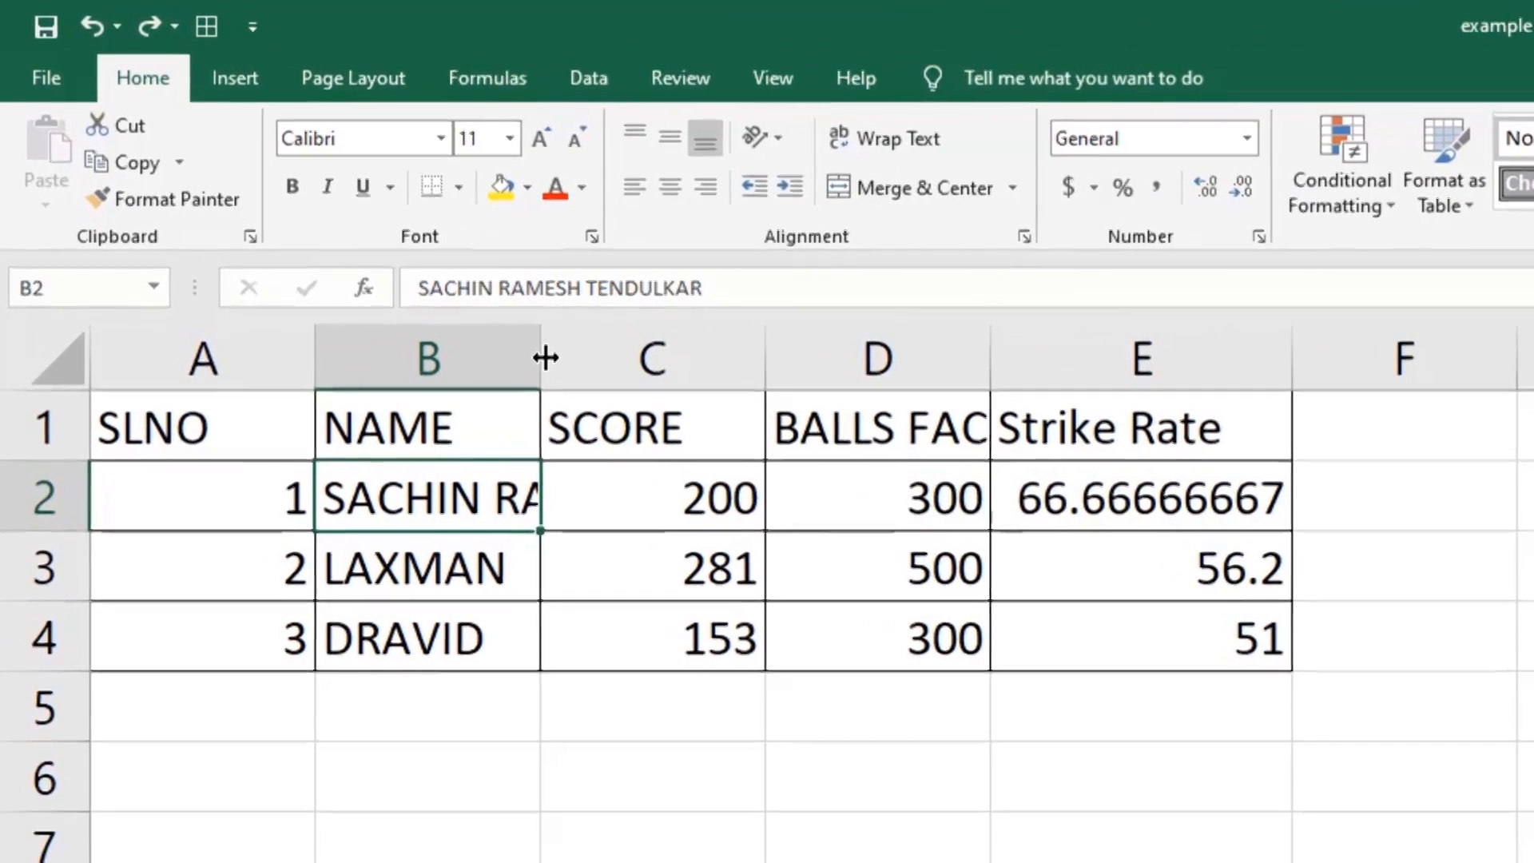
Drag column B wider until the full three-word name in B2 is visible.
drag(547, 358, 959, 360)
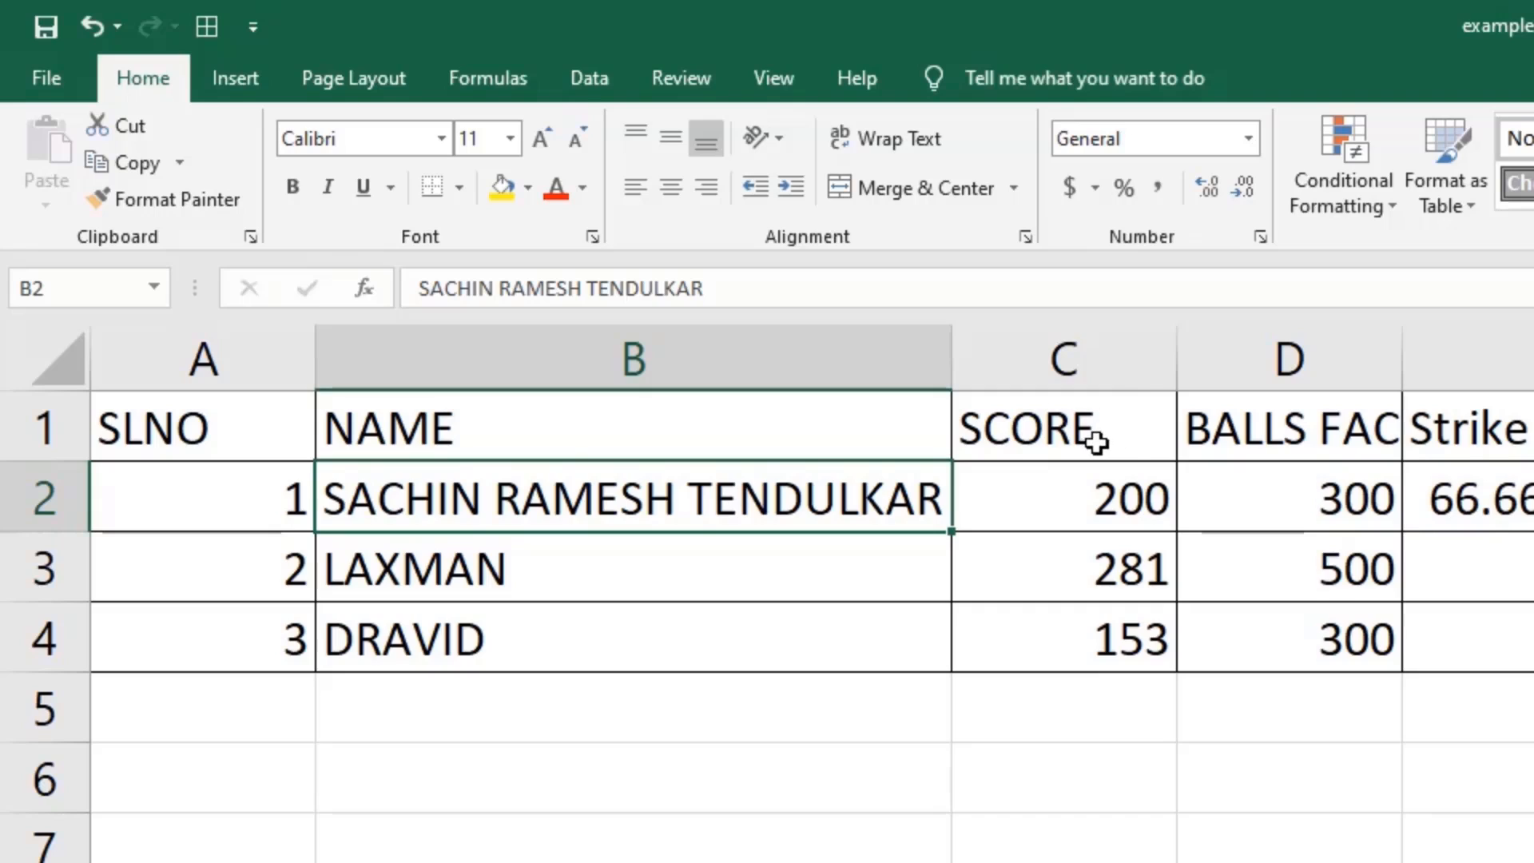
click(1082, 369)
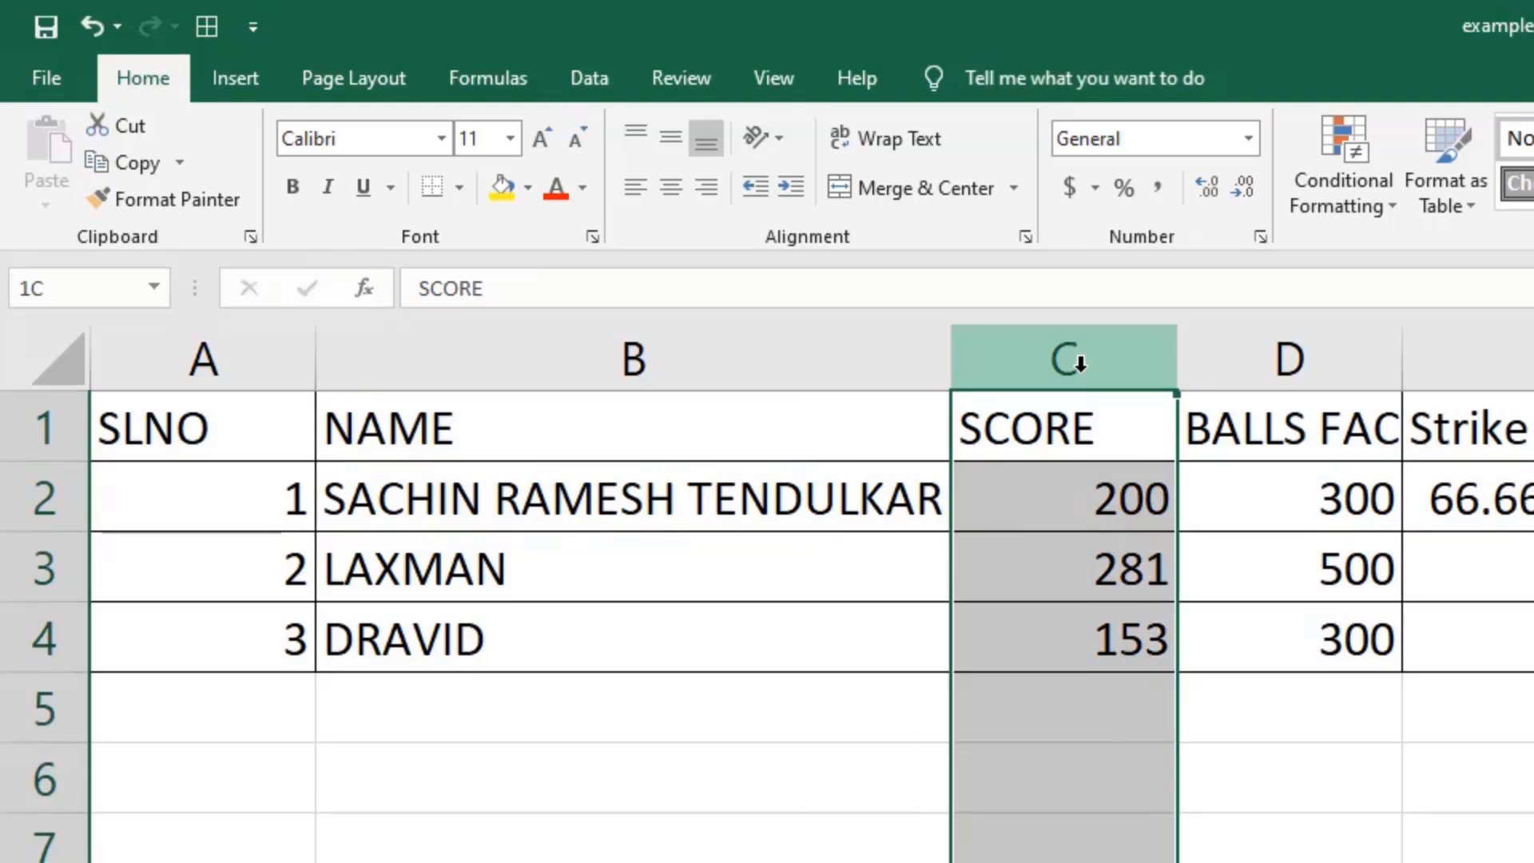
Select columns C to E, widen them, then narrow them so the strike rate shows 66.6667.
drag(1080, 363, 1533, 351)
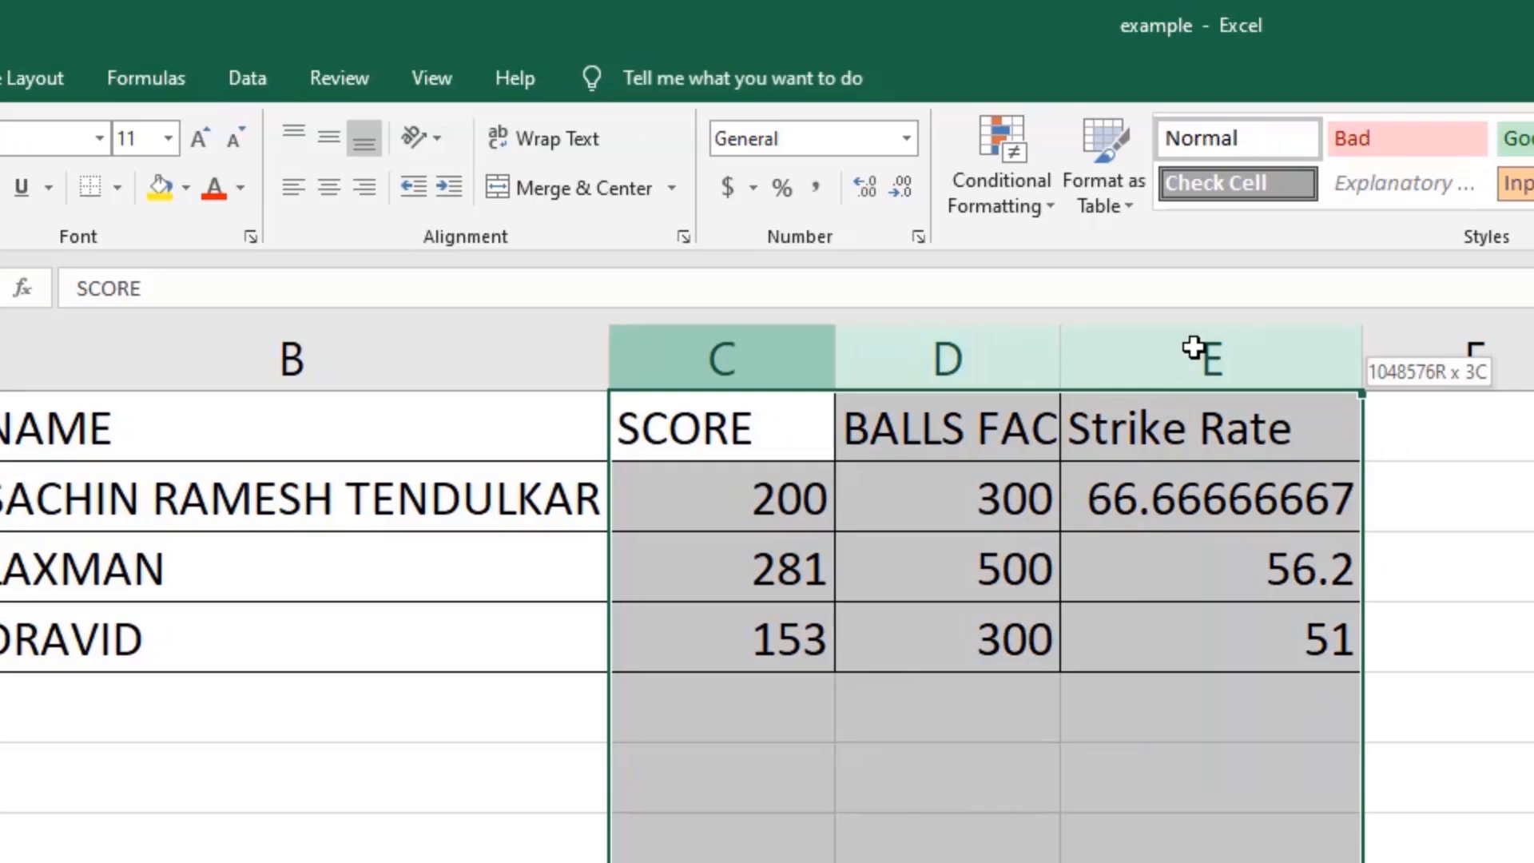
drag(1193, 347, 1198, 344)
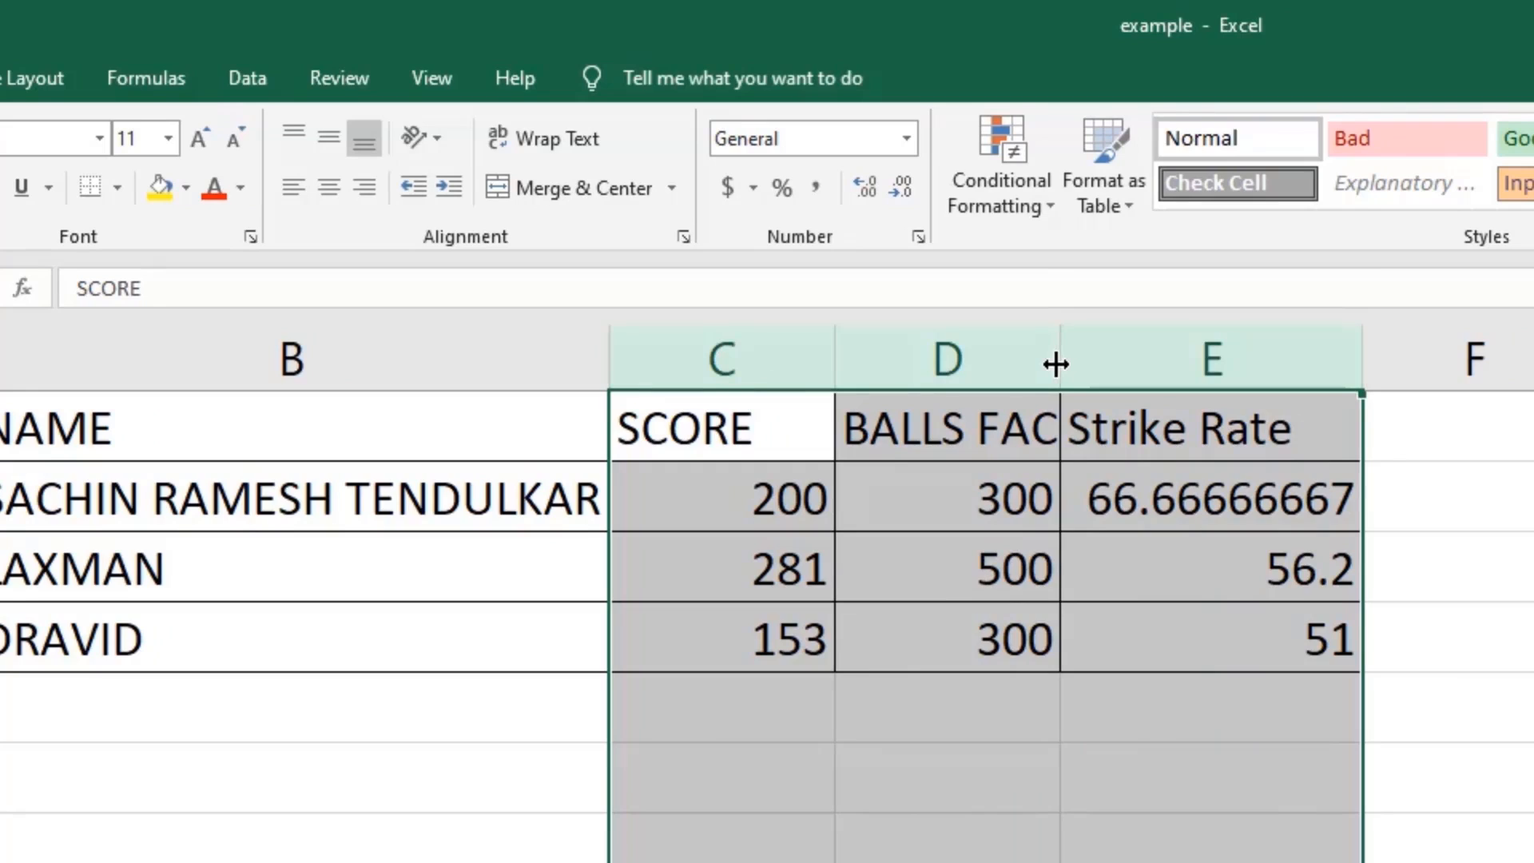
drag(1055, 364, 1294, 352)
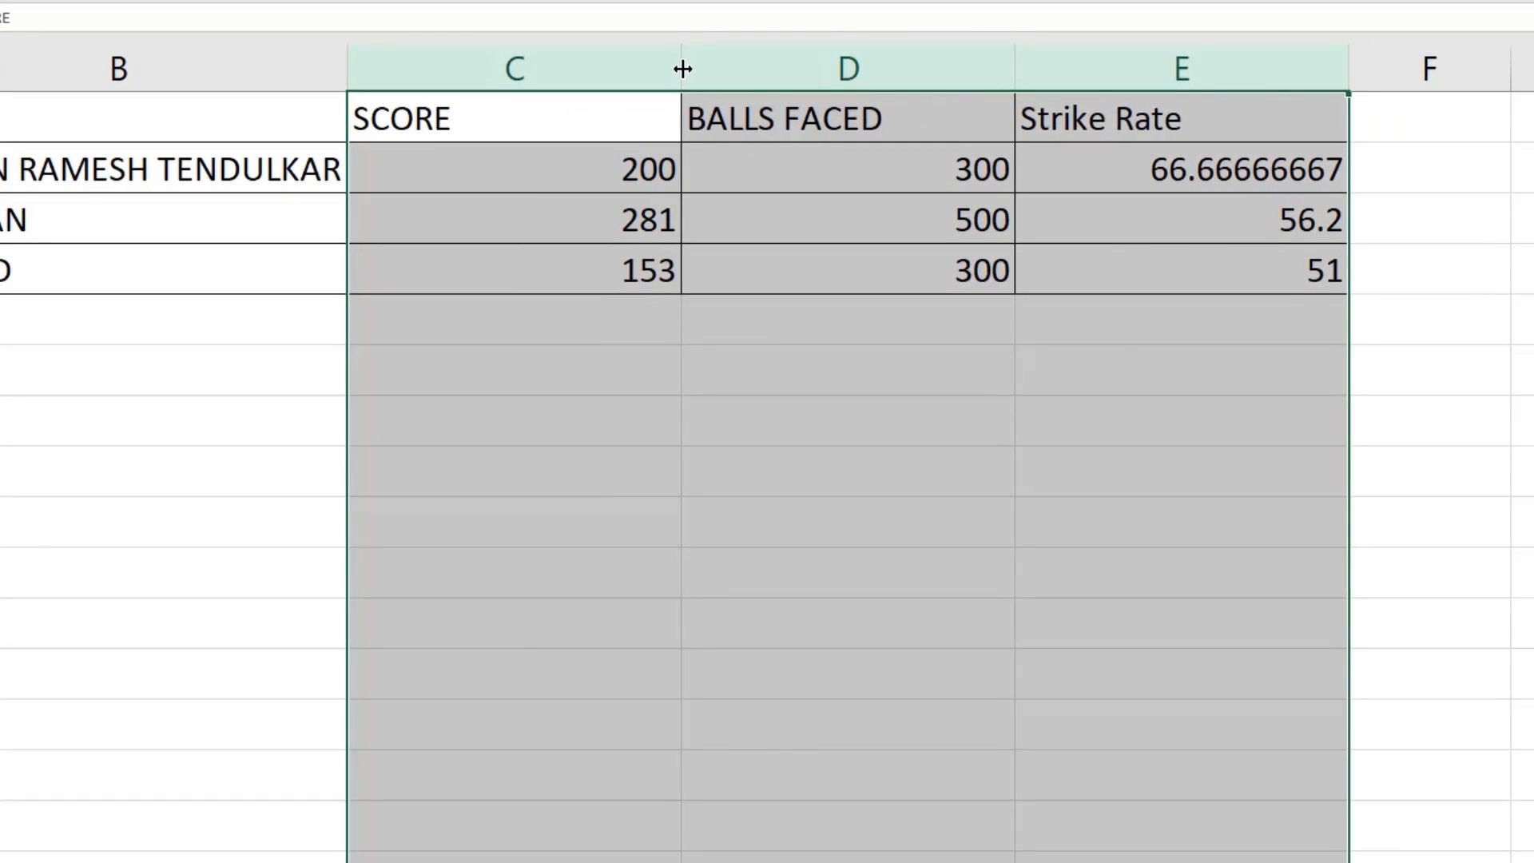
drag(683, 69, 489, 65)
click(624, 488)
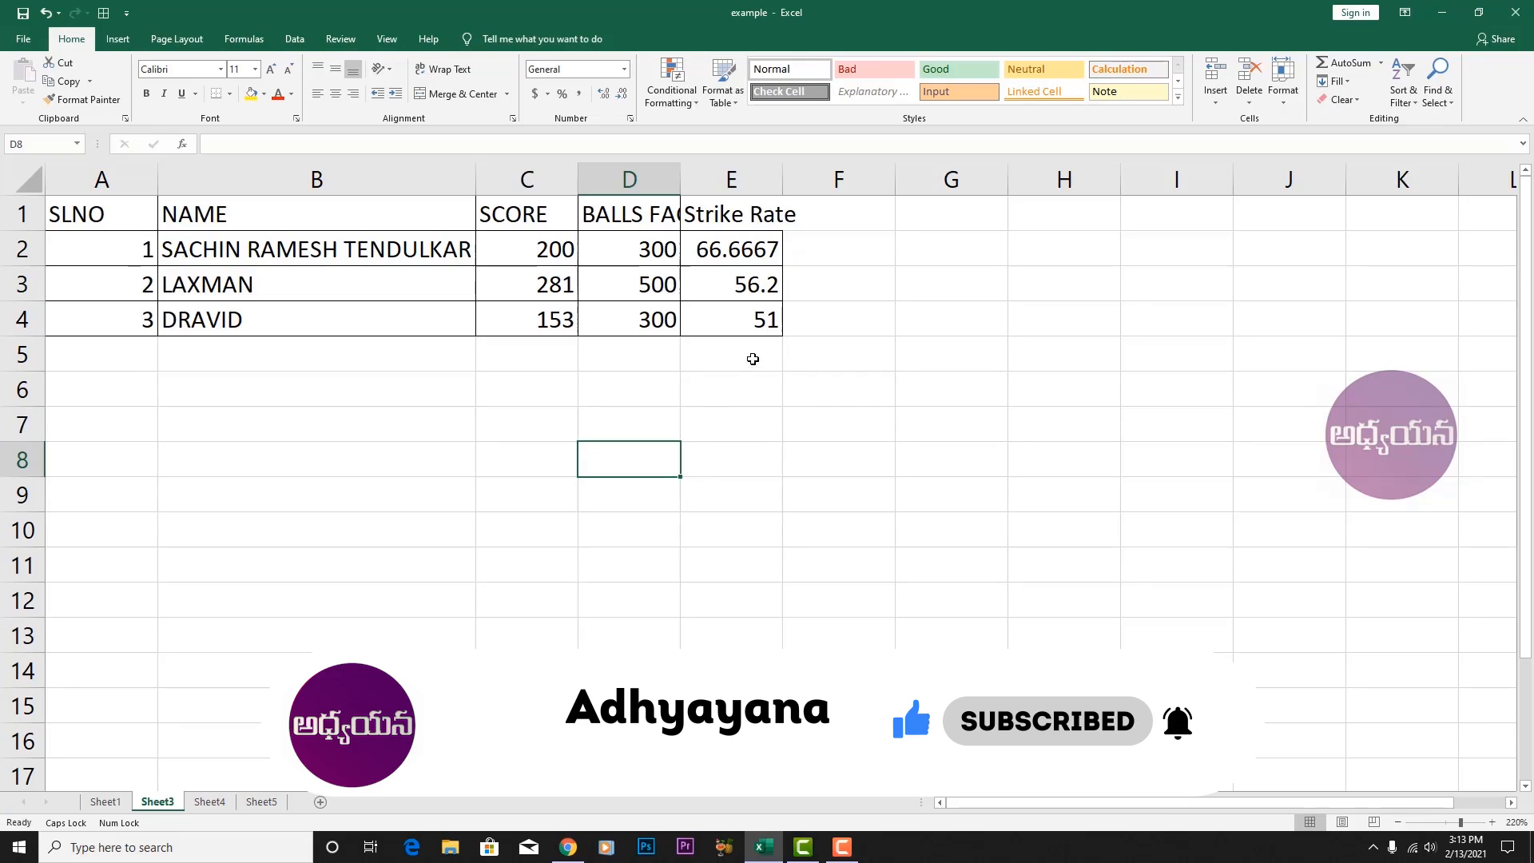
Undo the width changes, so column B narrows and column E shows 66.66666667 again.
click(349, 262)
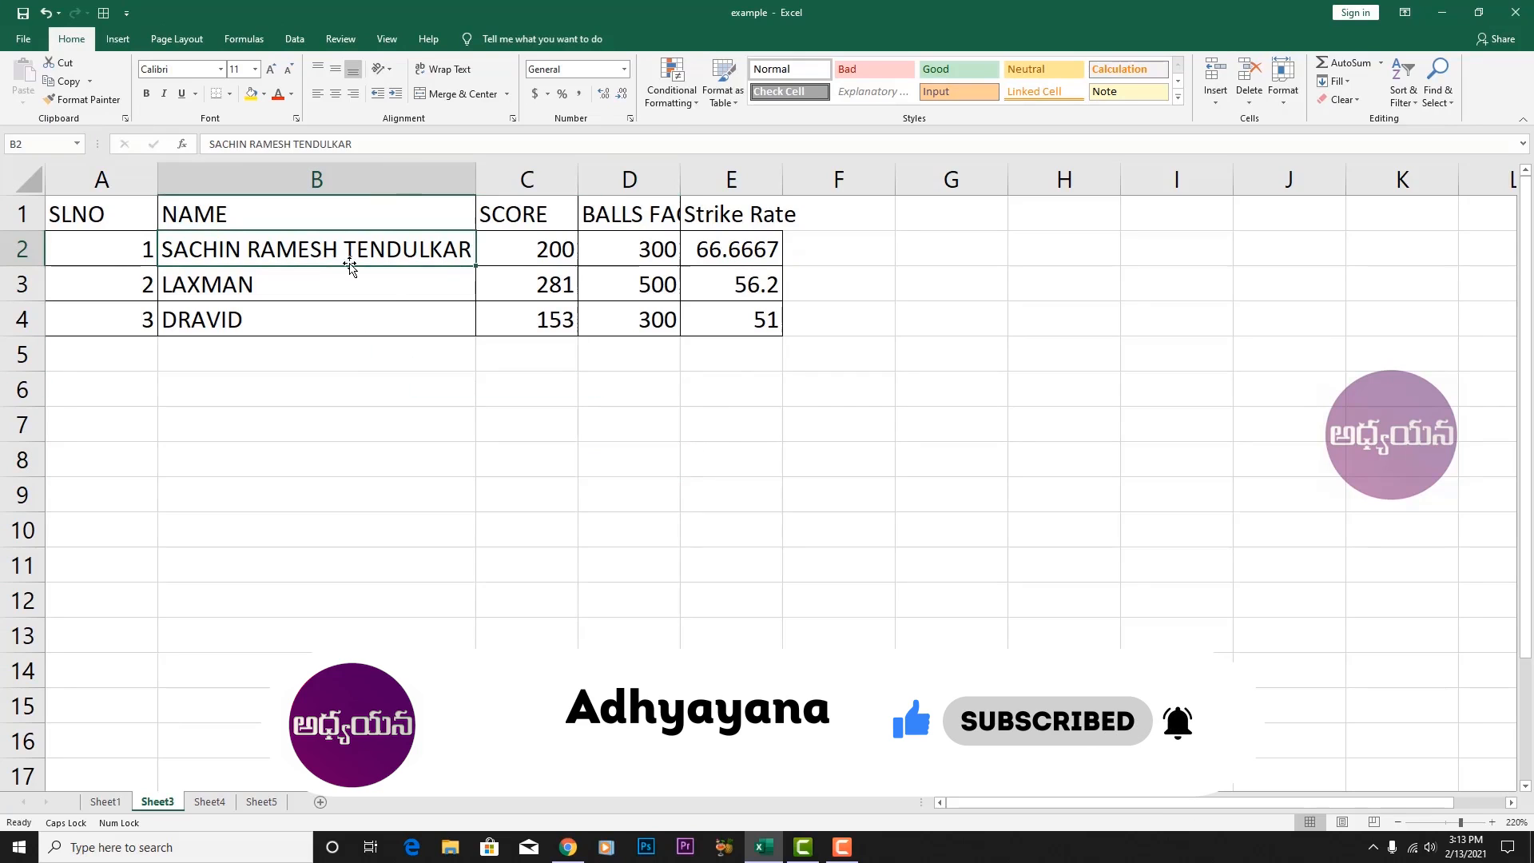
key(ctrl+z)
key(ctrl+z)
key(ctrl+z)
key(ctrl+z)
key(ctrl+z)
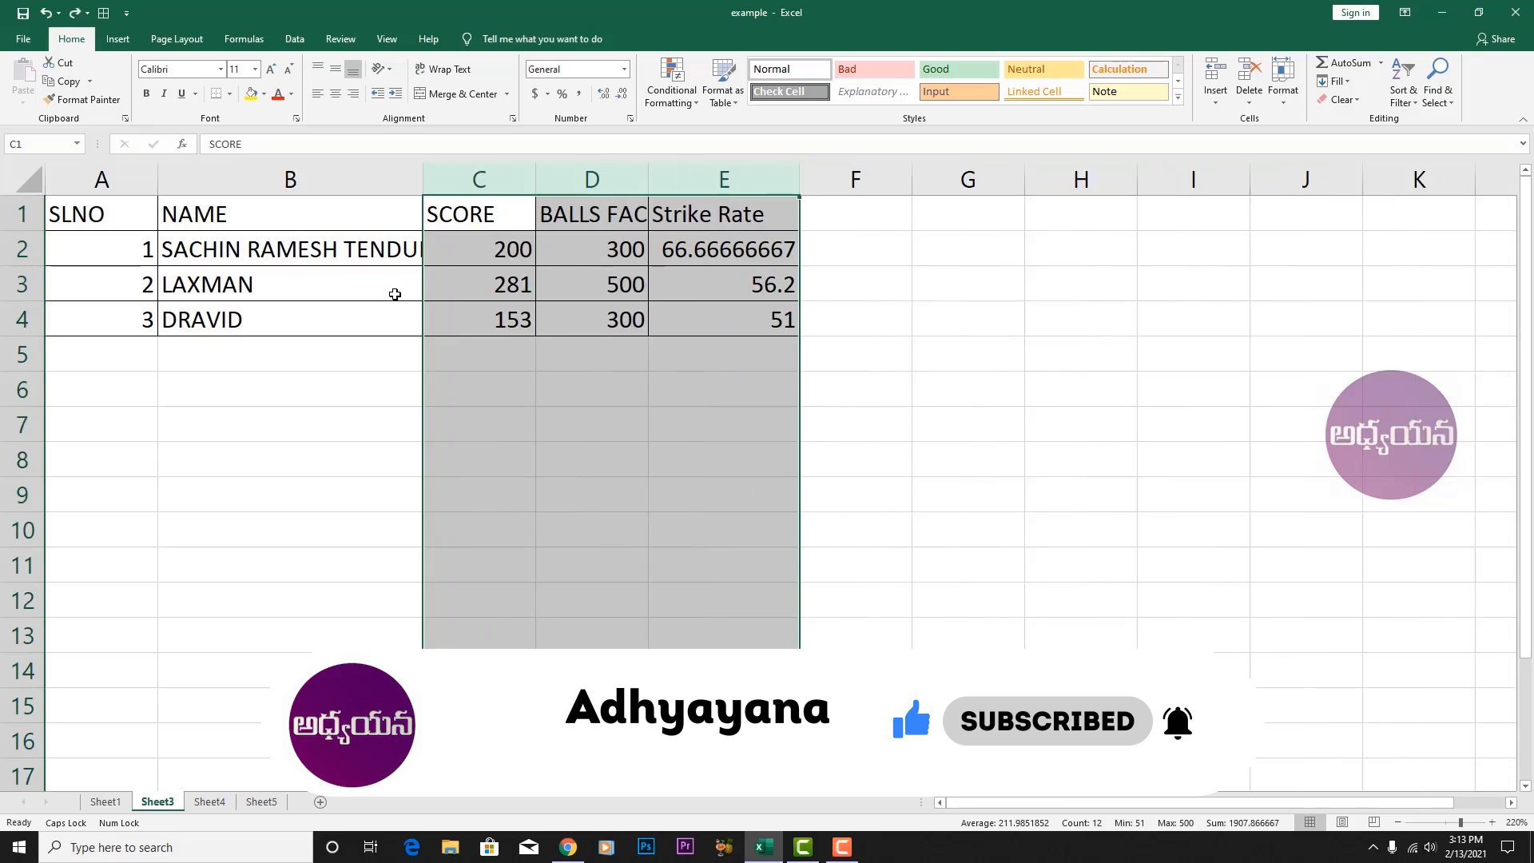
key(ctrl+z)
click(257, 253)
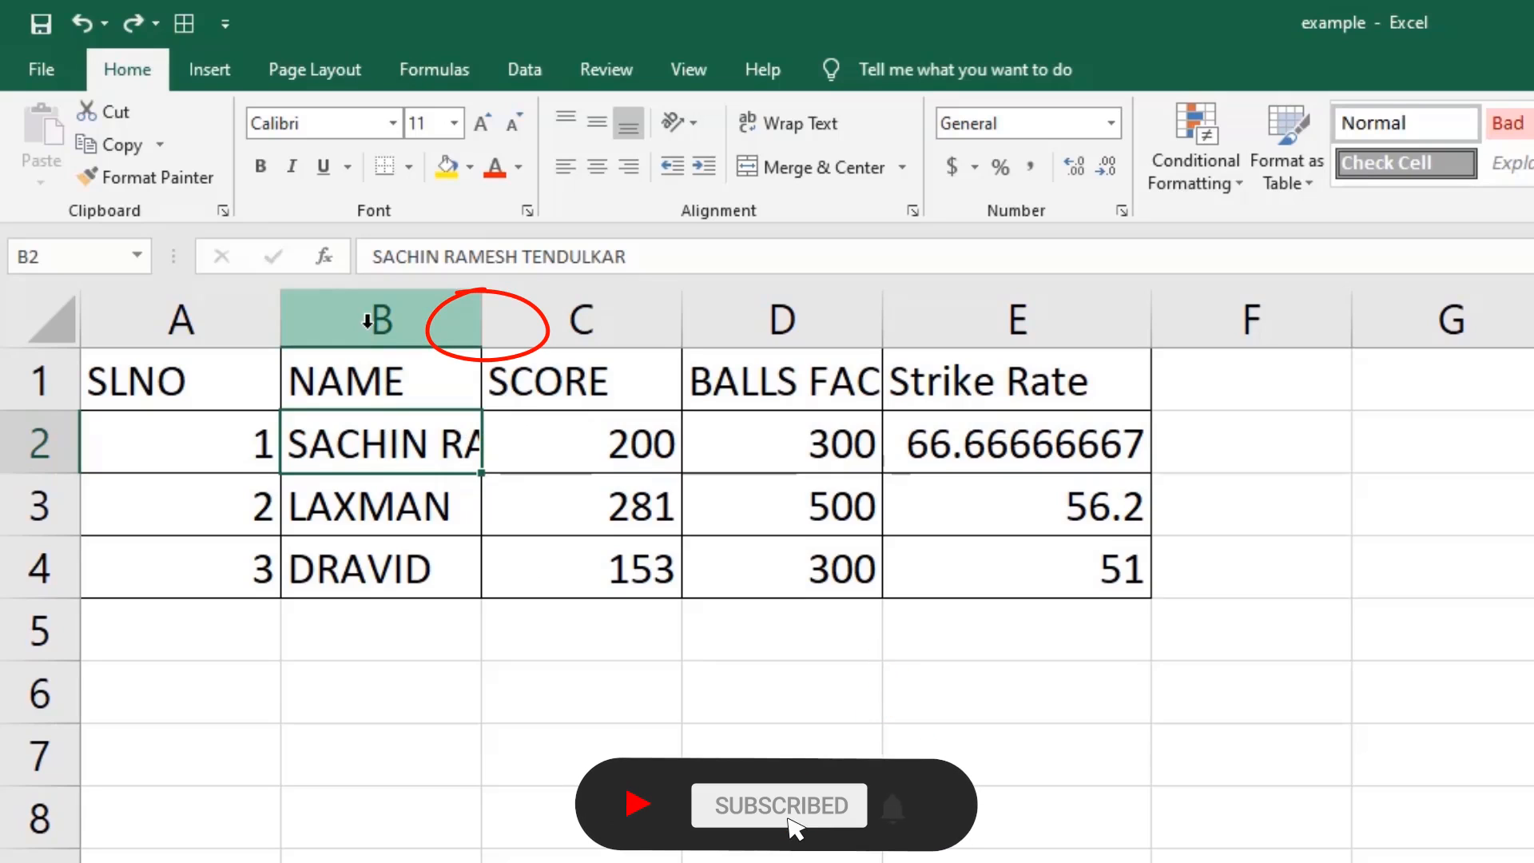
AutoFit column B to the full name and drag row 2 taller, to about 37.5 points.
double_click(480, 315)
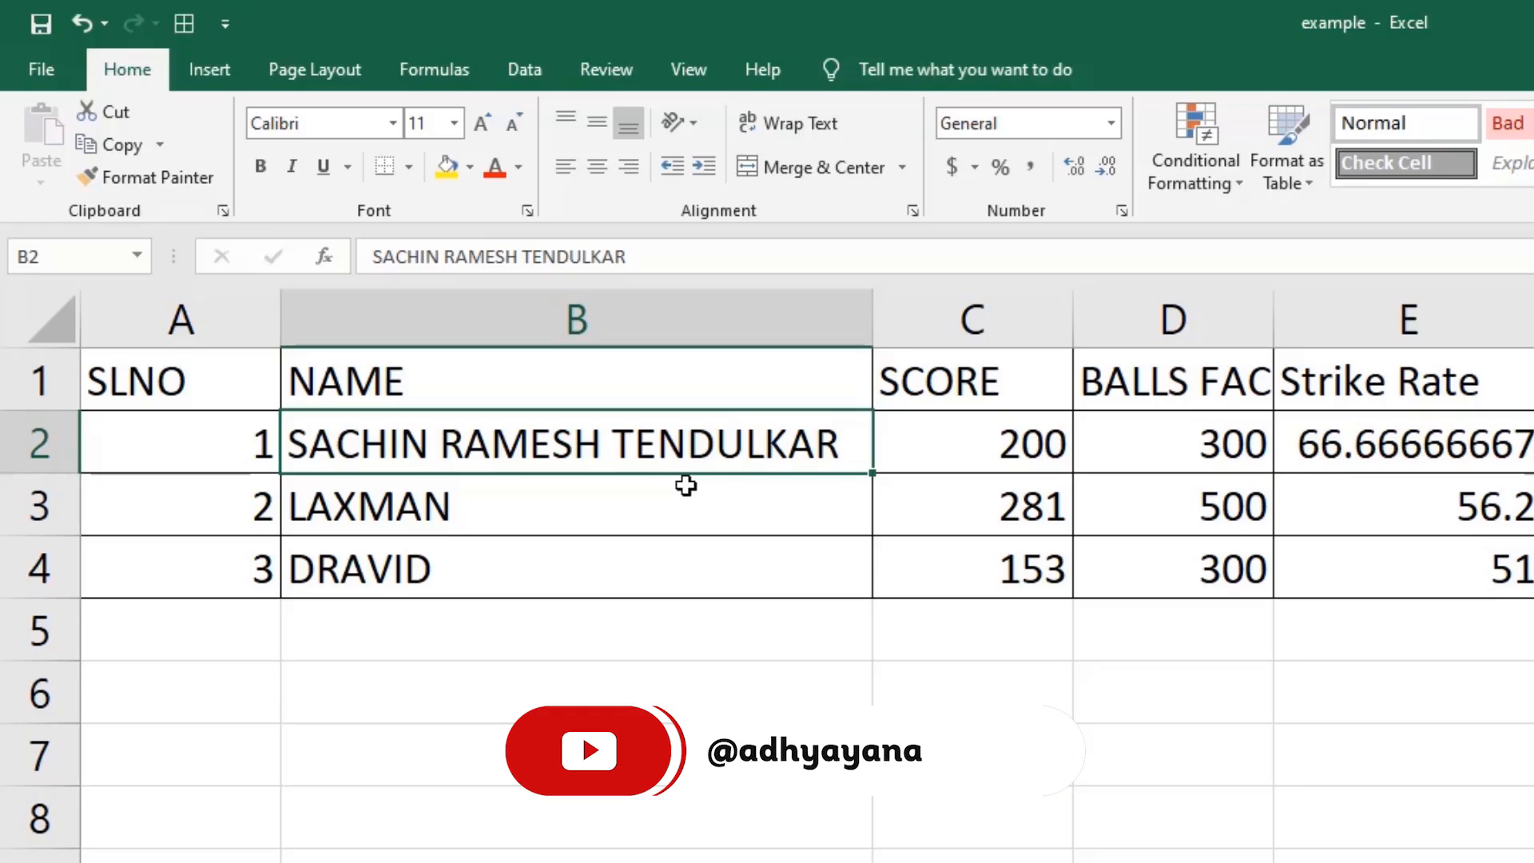
click(877, 309)
drag(22, 474, 31, 569)
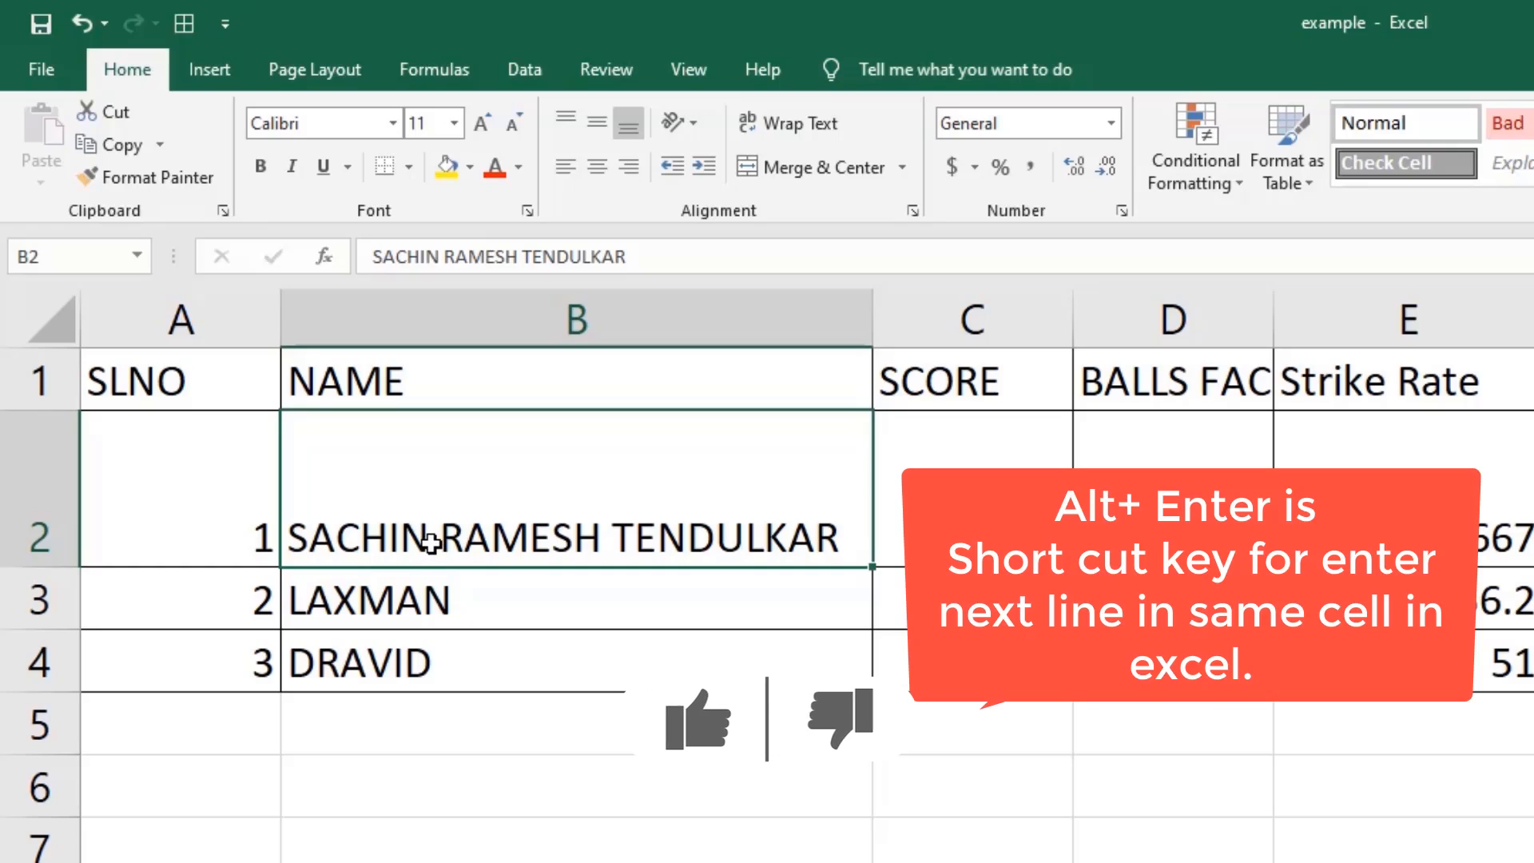
Break the three-word name in B2 onto three lines, one word per line.
double_click(432, 538)
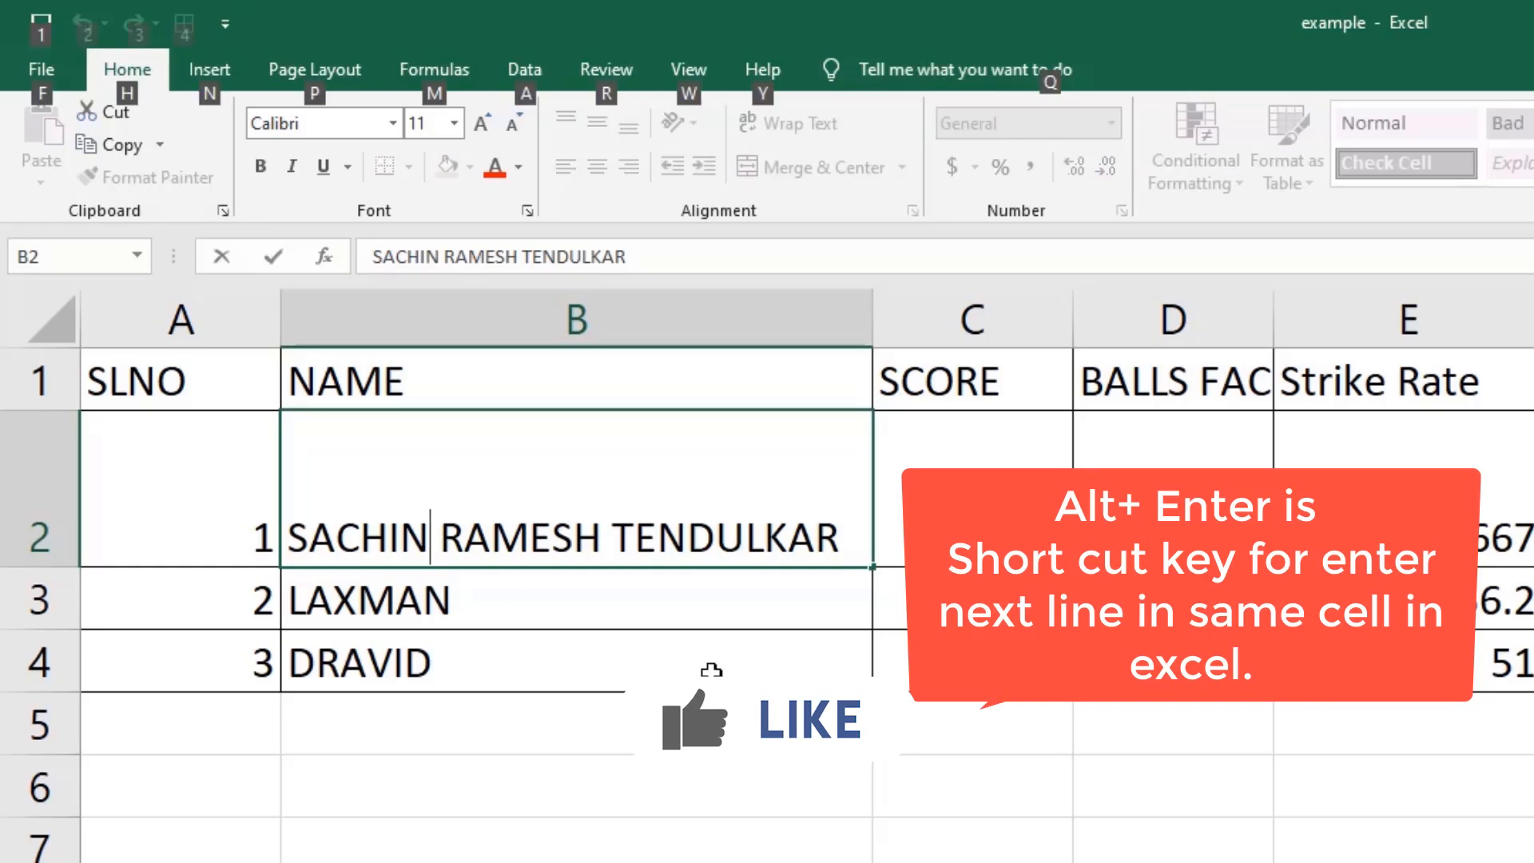
key(alt+Return)
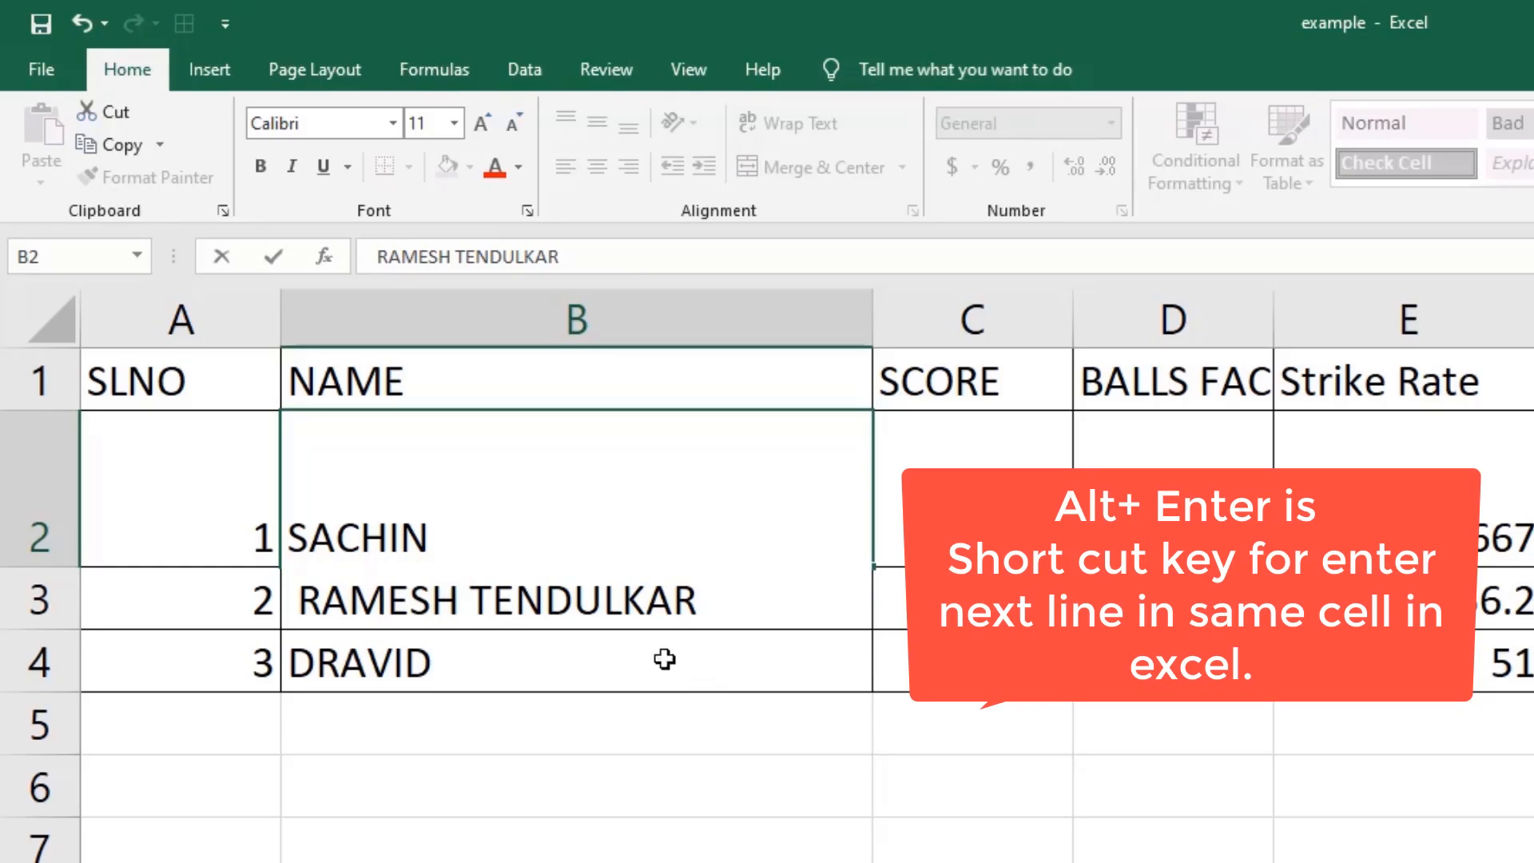
click(462, 611)
key(alt+Return)
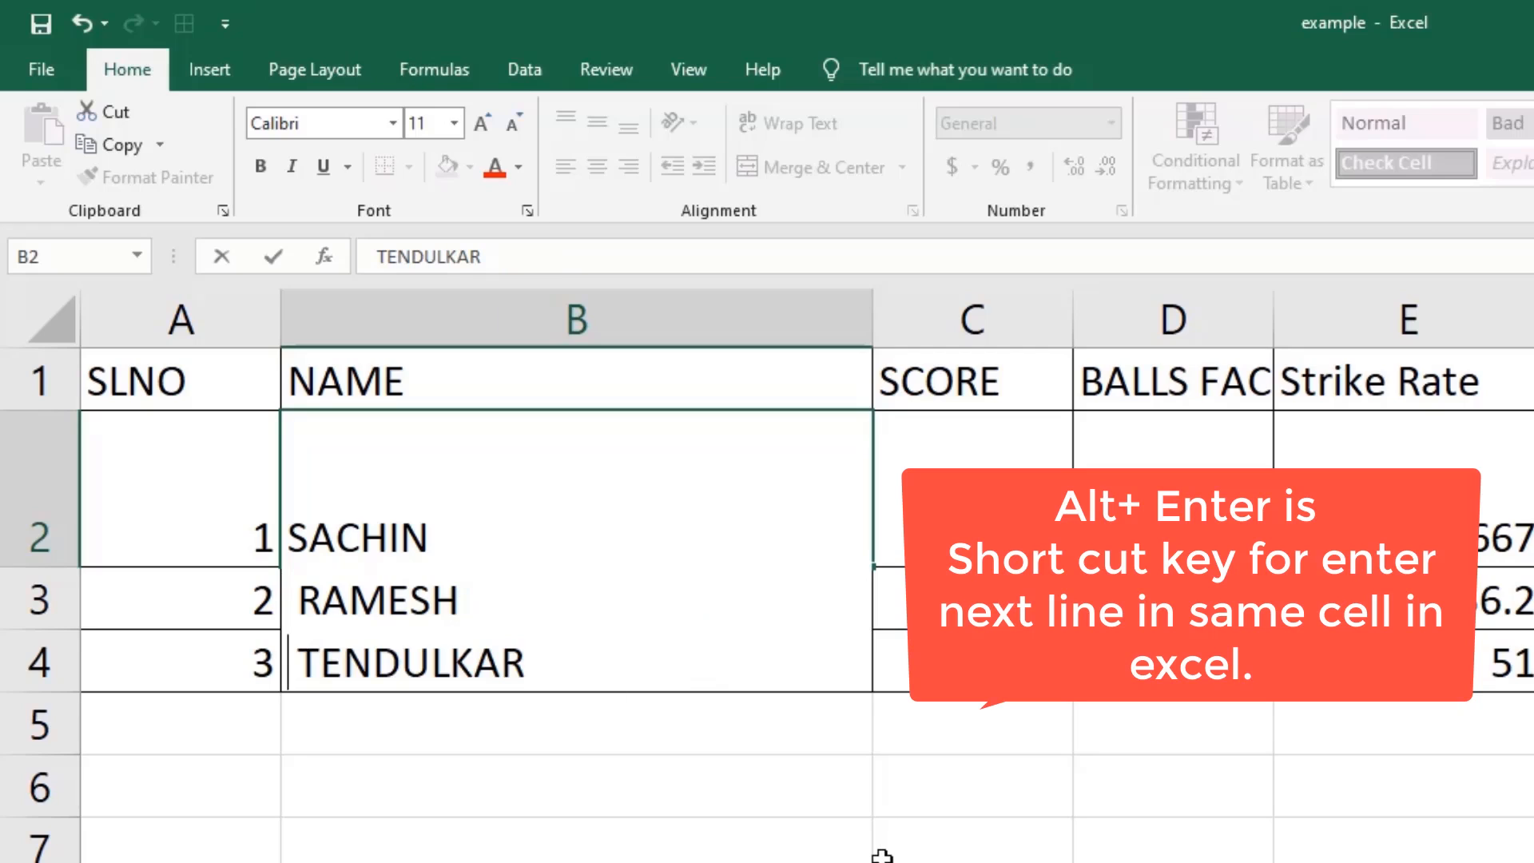
click(736, 834)
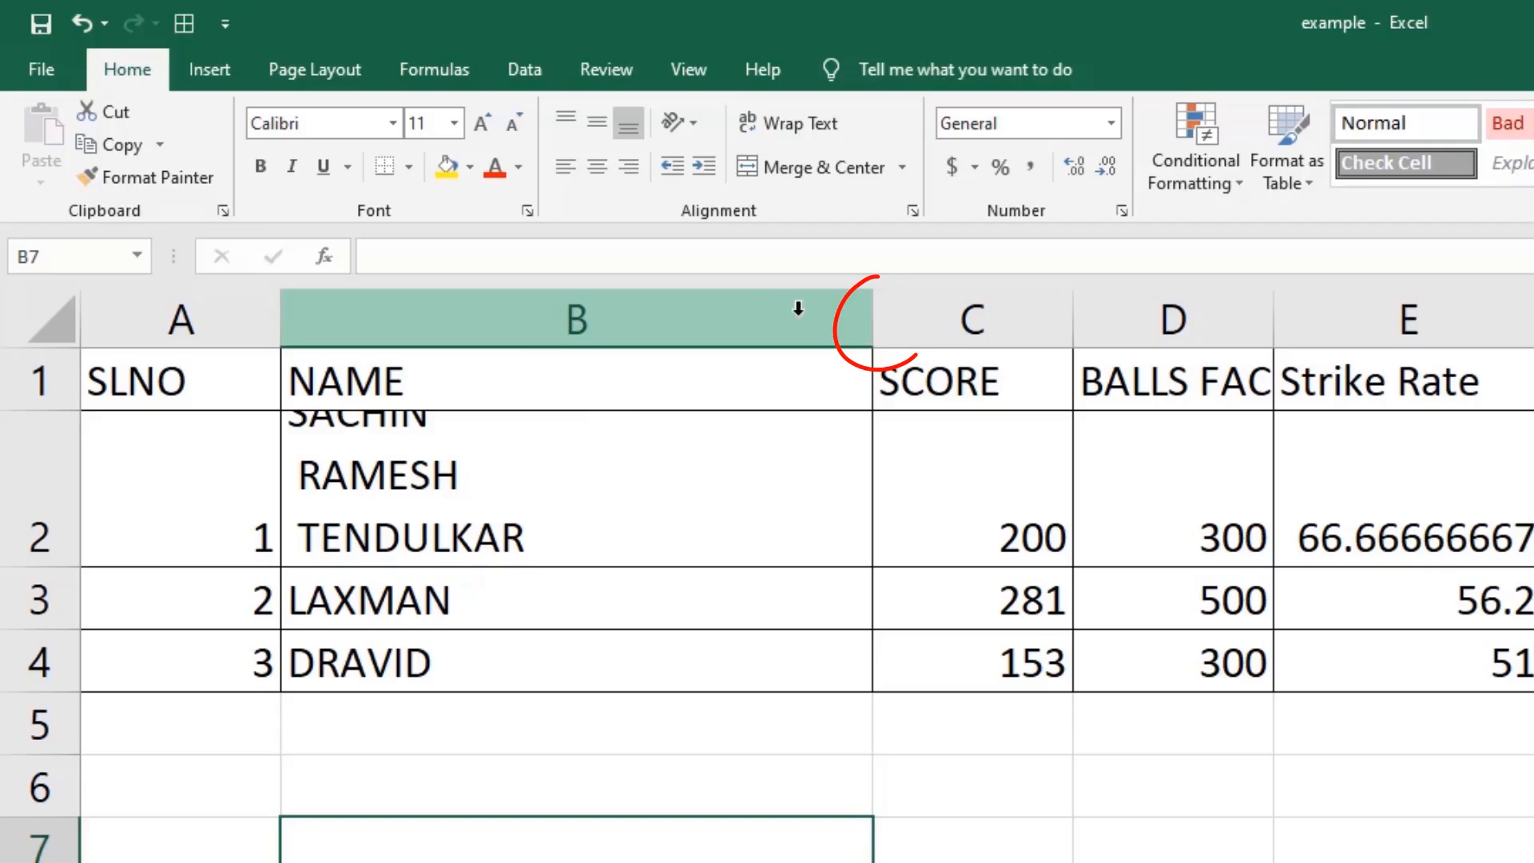
AutoFit column B to the longest line of the name, then select D1.
double_click(868, 312)
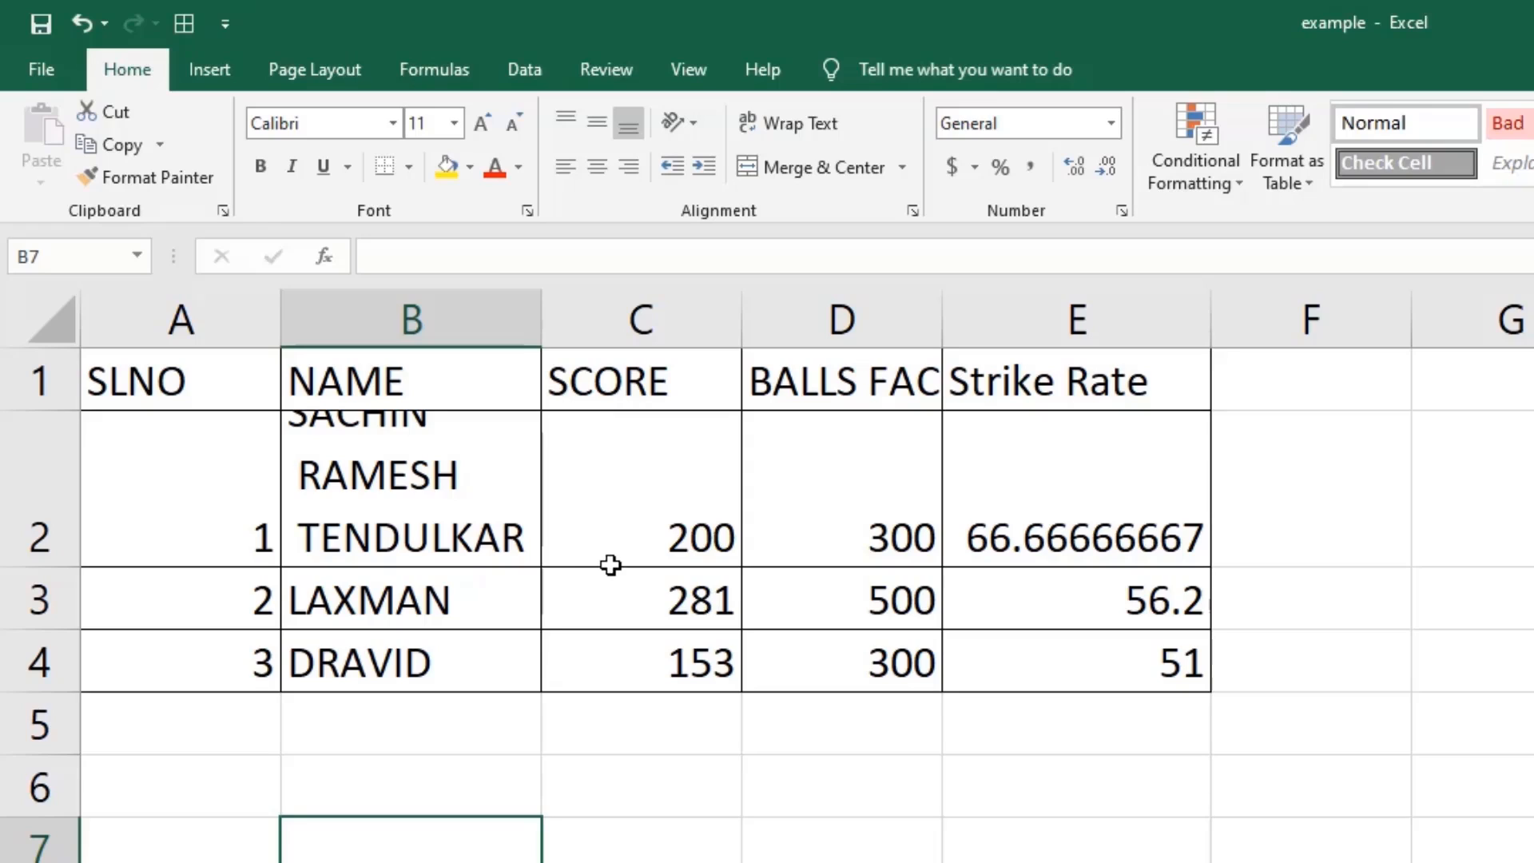
click(837, 393)
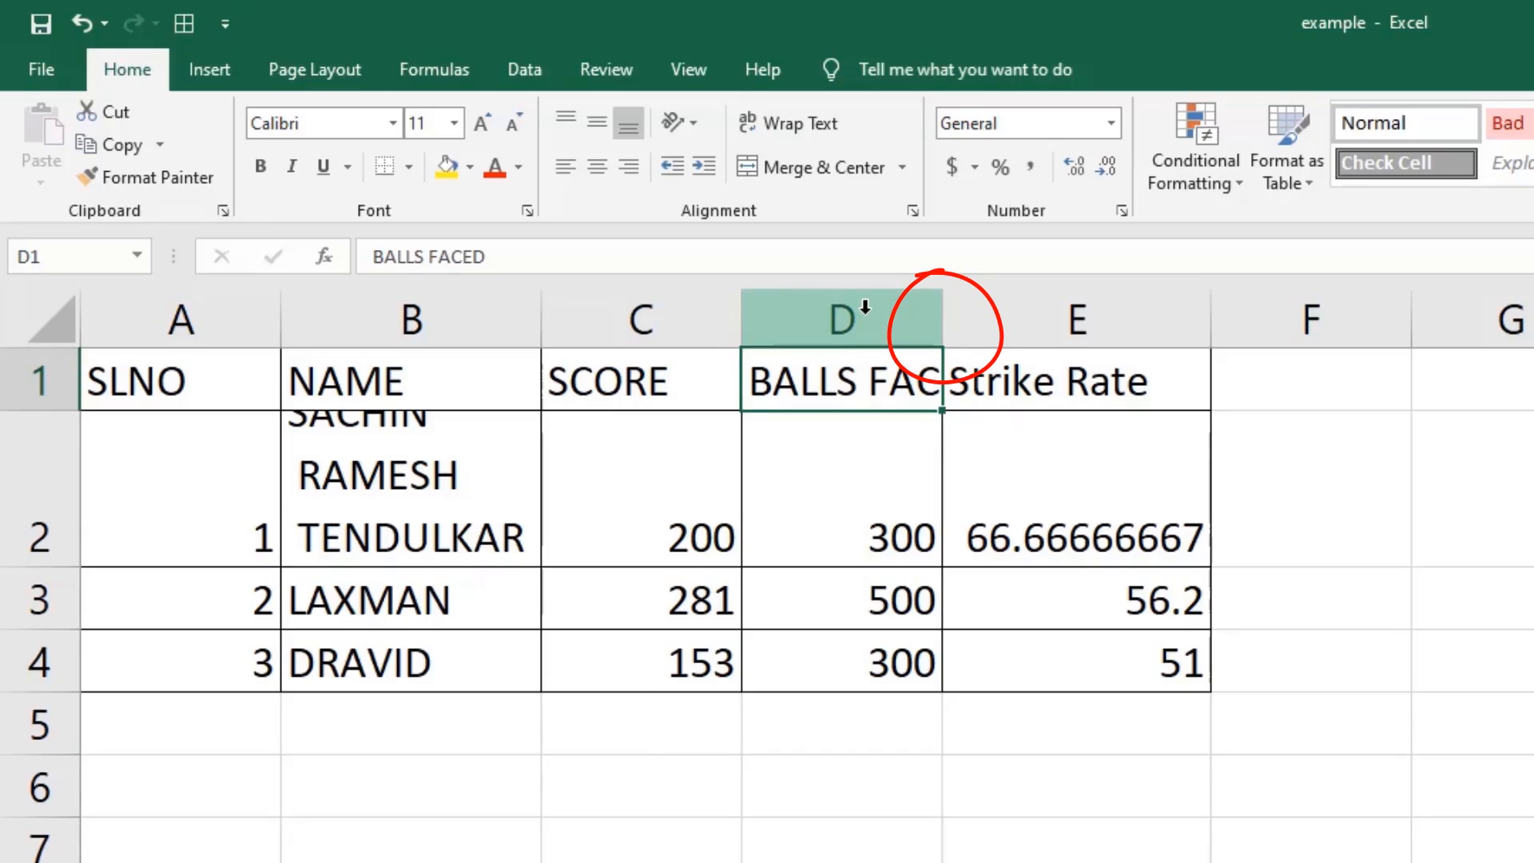
Make the header row about 37.5 high and narrow the BALLS FACED column to about 5.86.
double_click(943, 322)
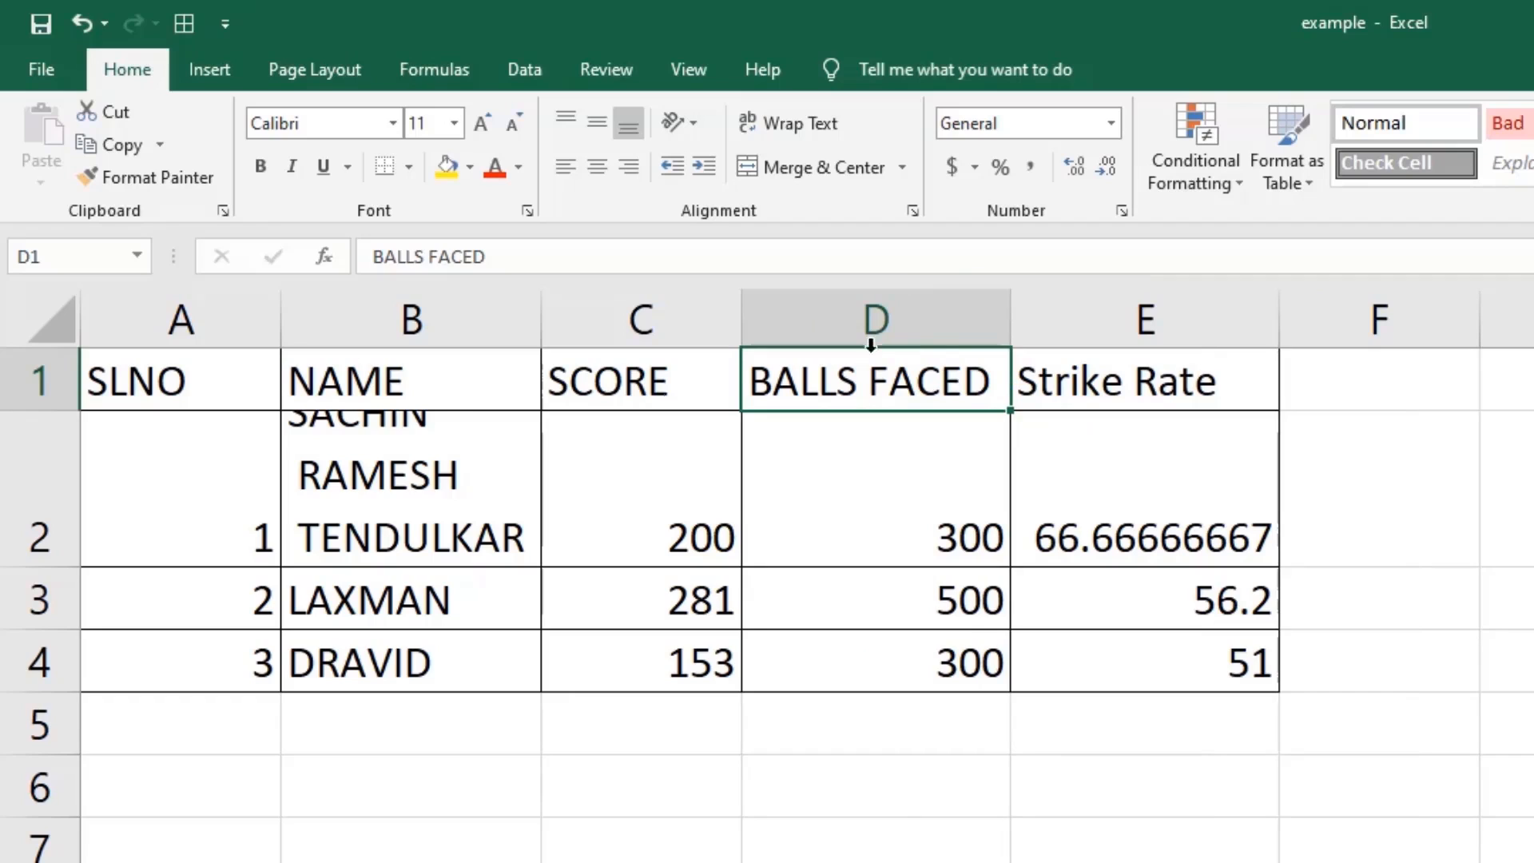
drag(46, 413, 50, 502)
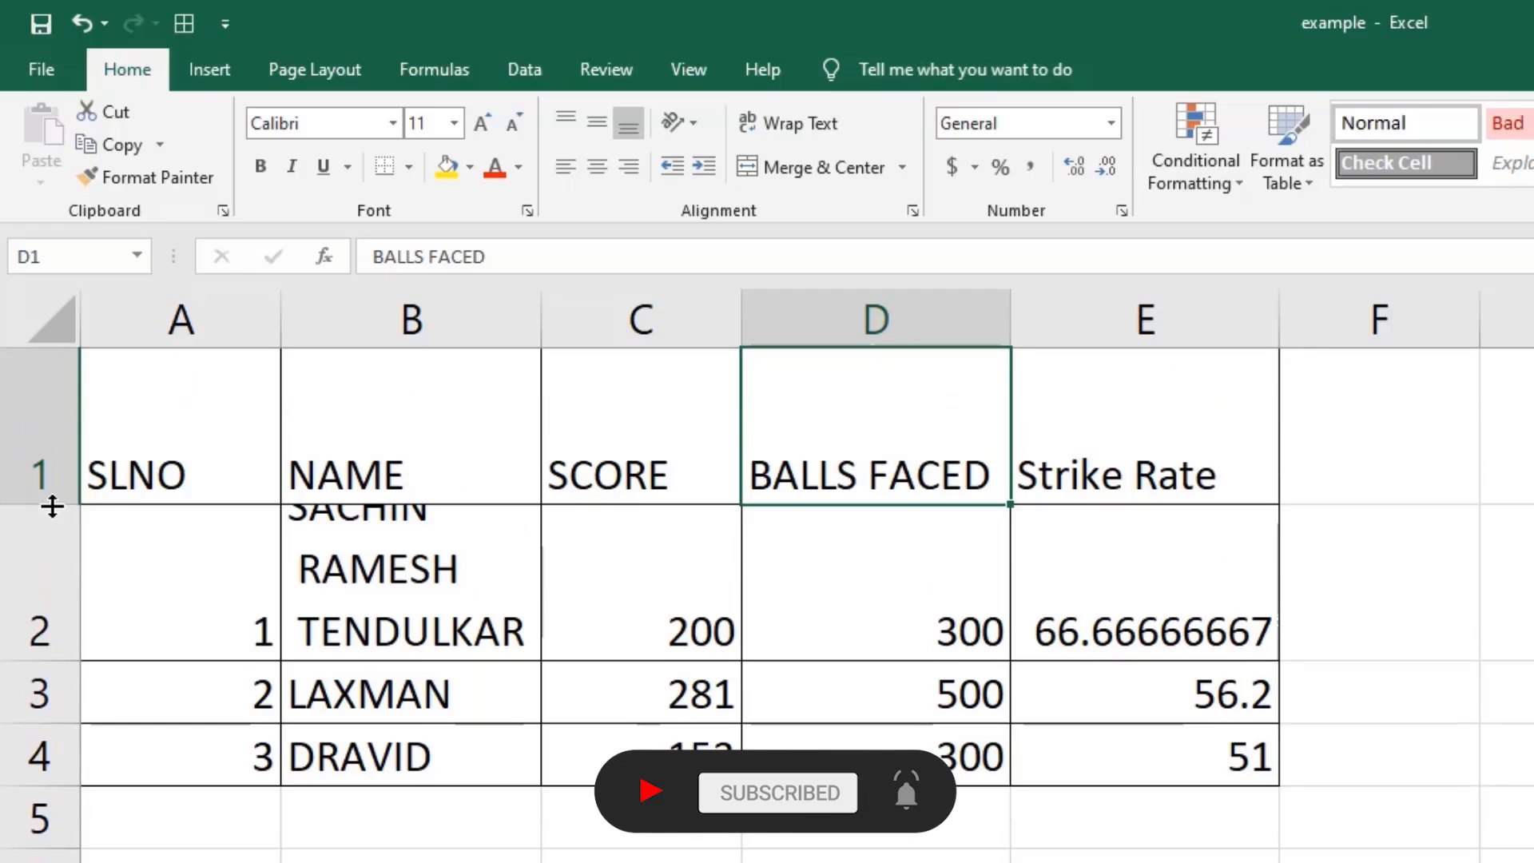
drag(1006, 317, 879, 307)
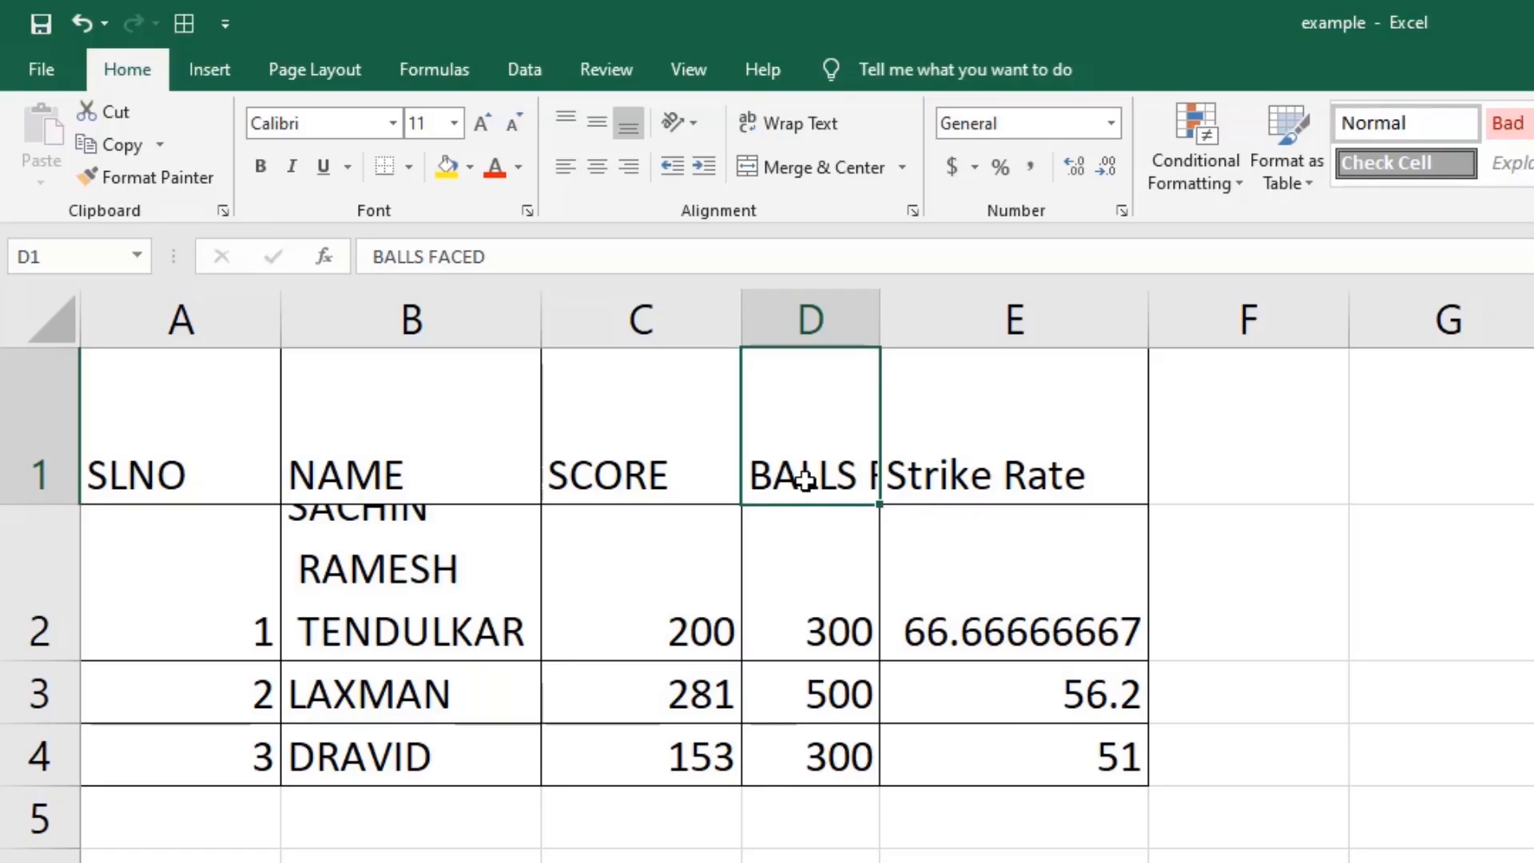
Wrap BALLS FACED in D1, then narrow column C and wrap SCORE onto two lines.
click(799, 121)
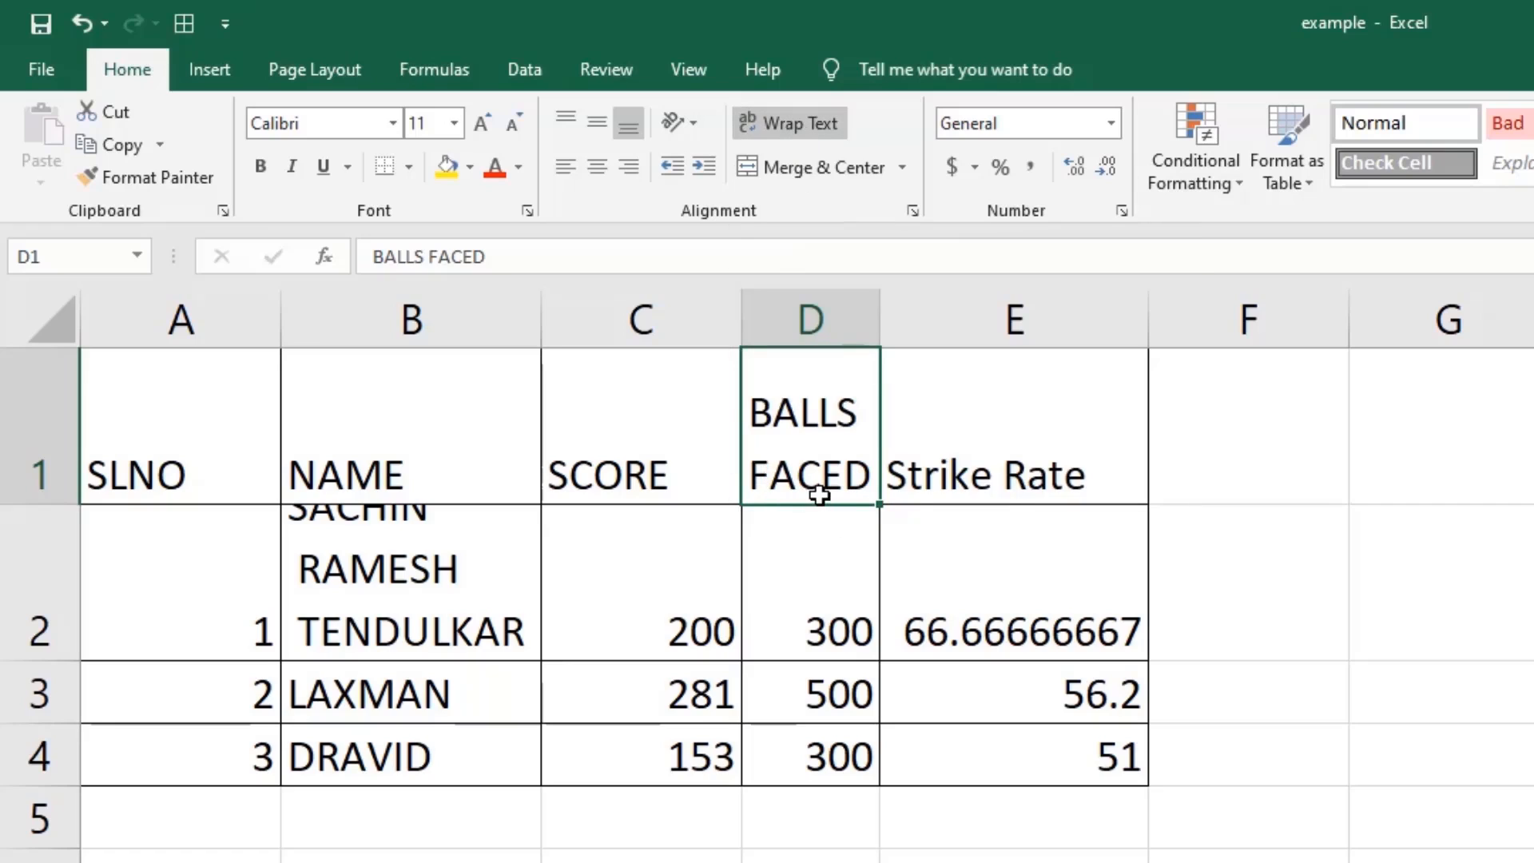
click(692, 481)
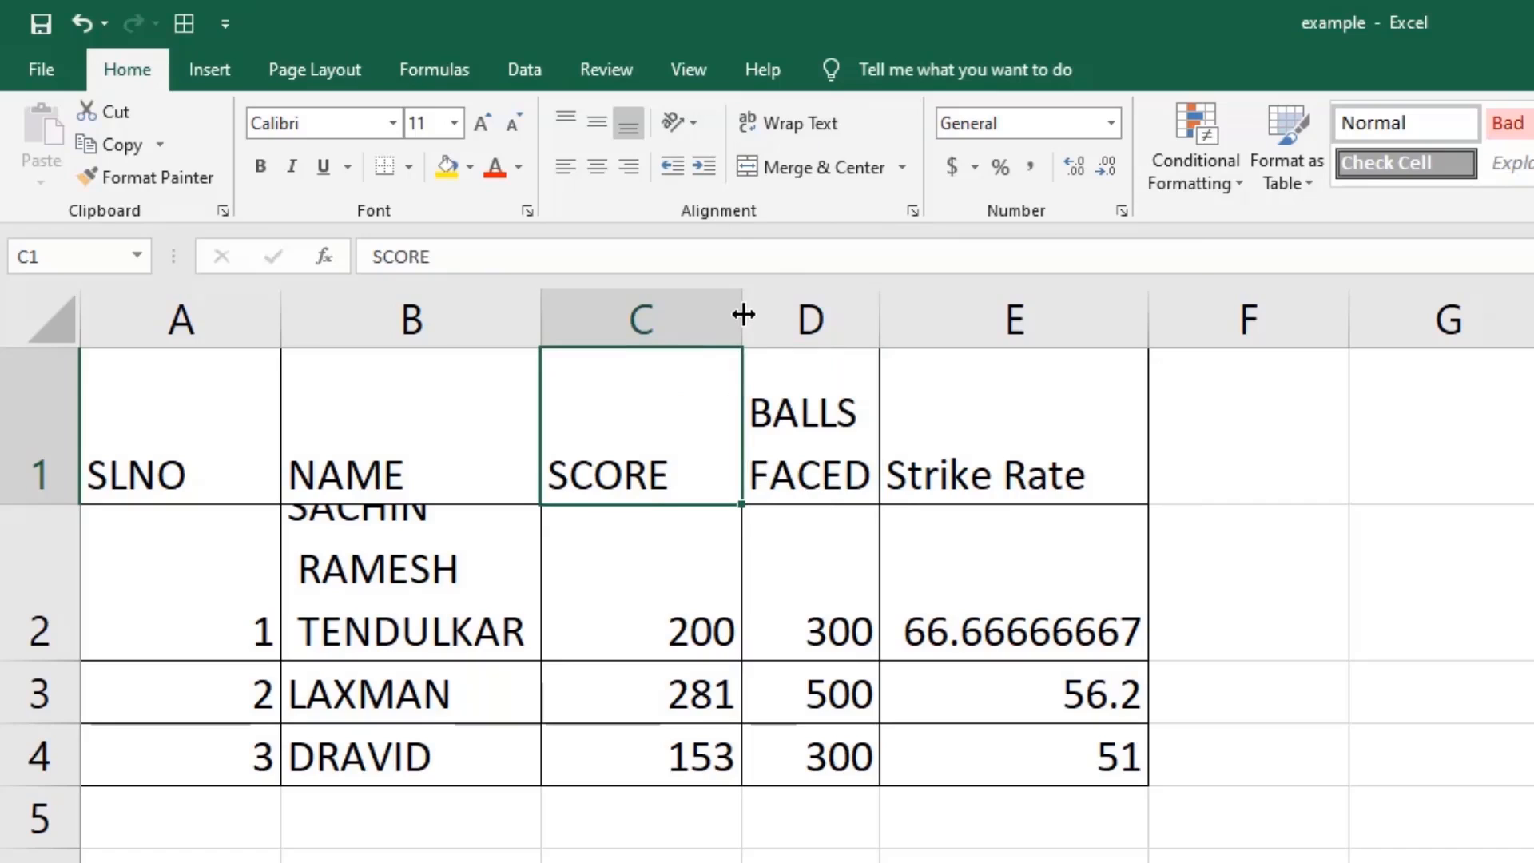
double_click(743, 314)
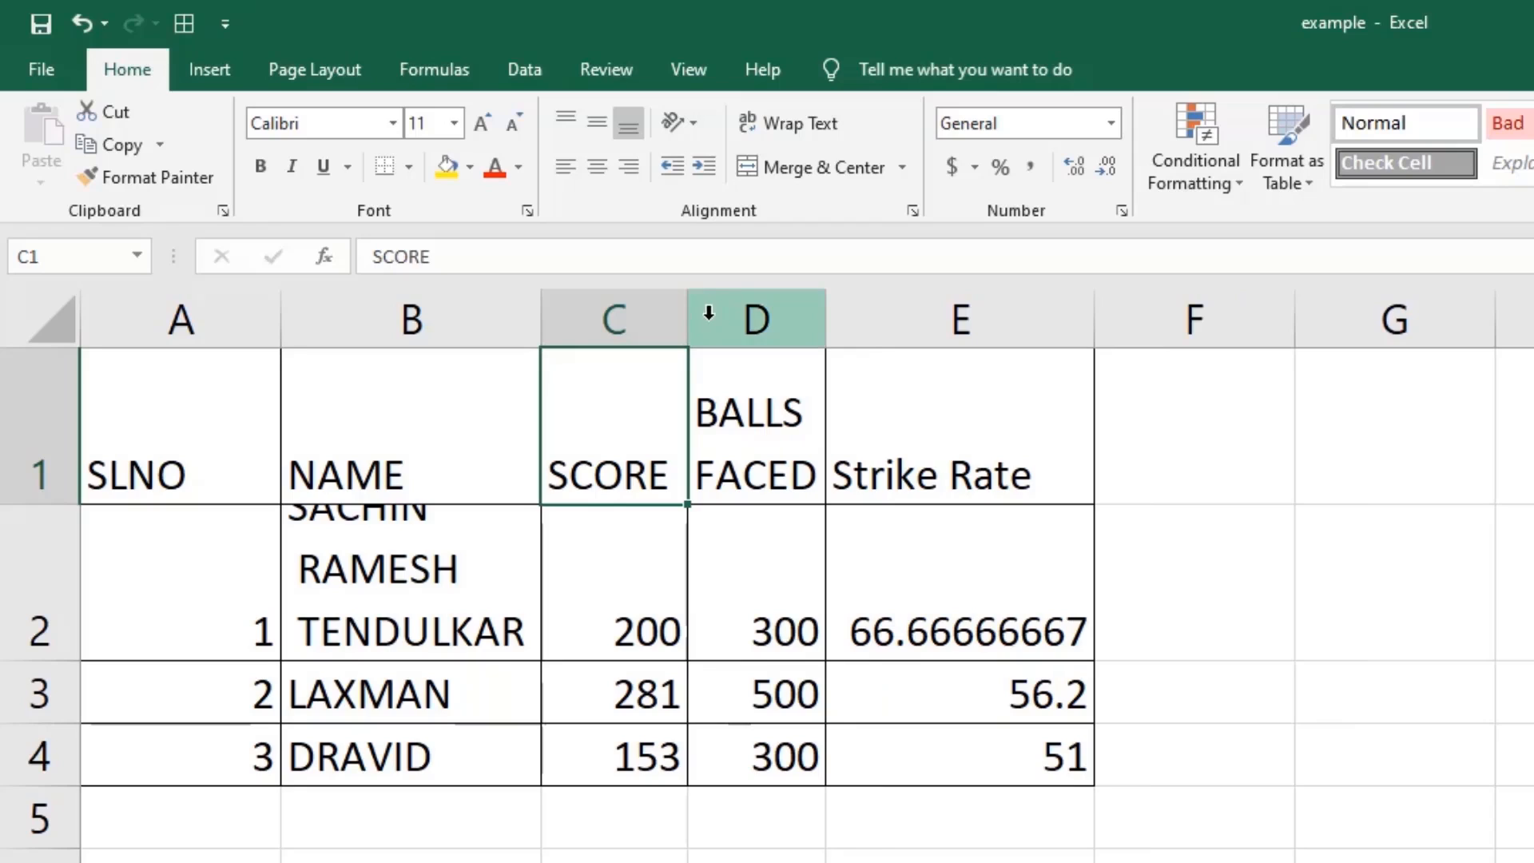
drag(692, 316, 634, 314)
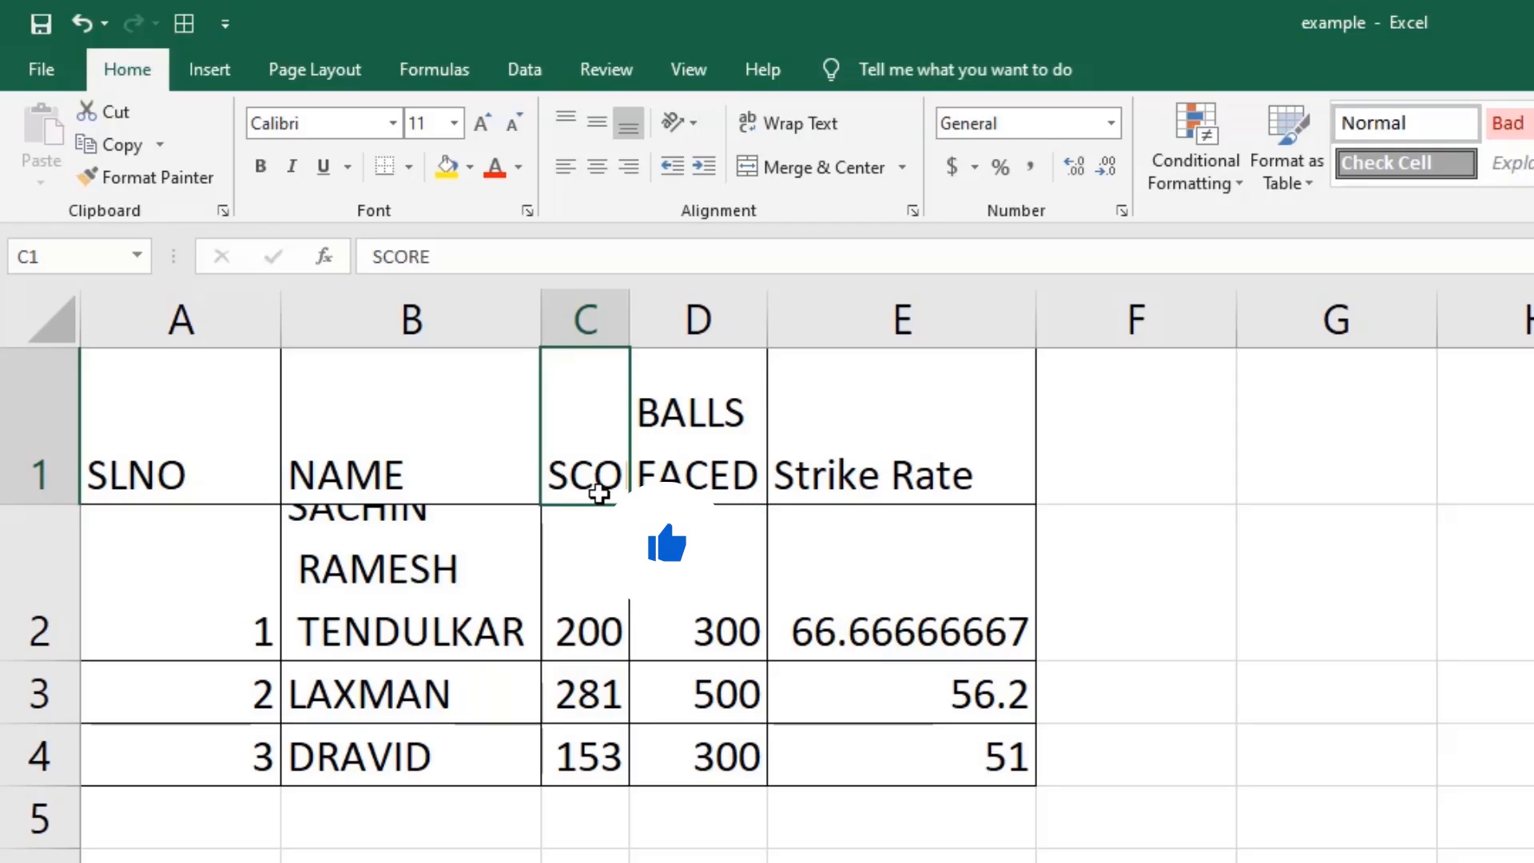
click(822, 134)
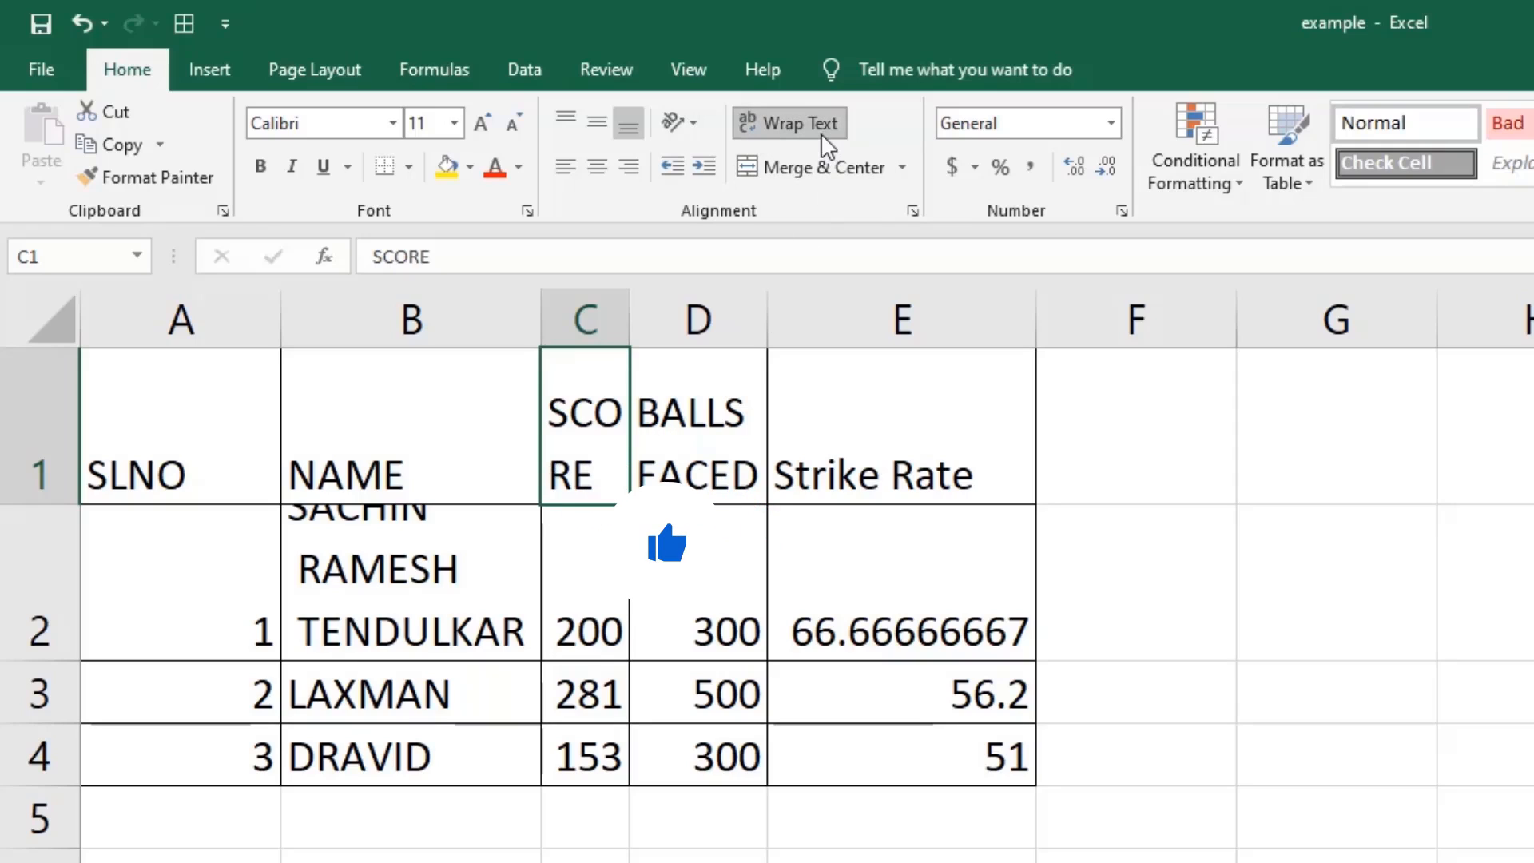
mouse_move(632, 310)
mouse_down()
mouse_move(688, 311)
mouse_move(640, 312)
mouse_up()
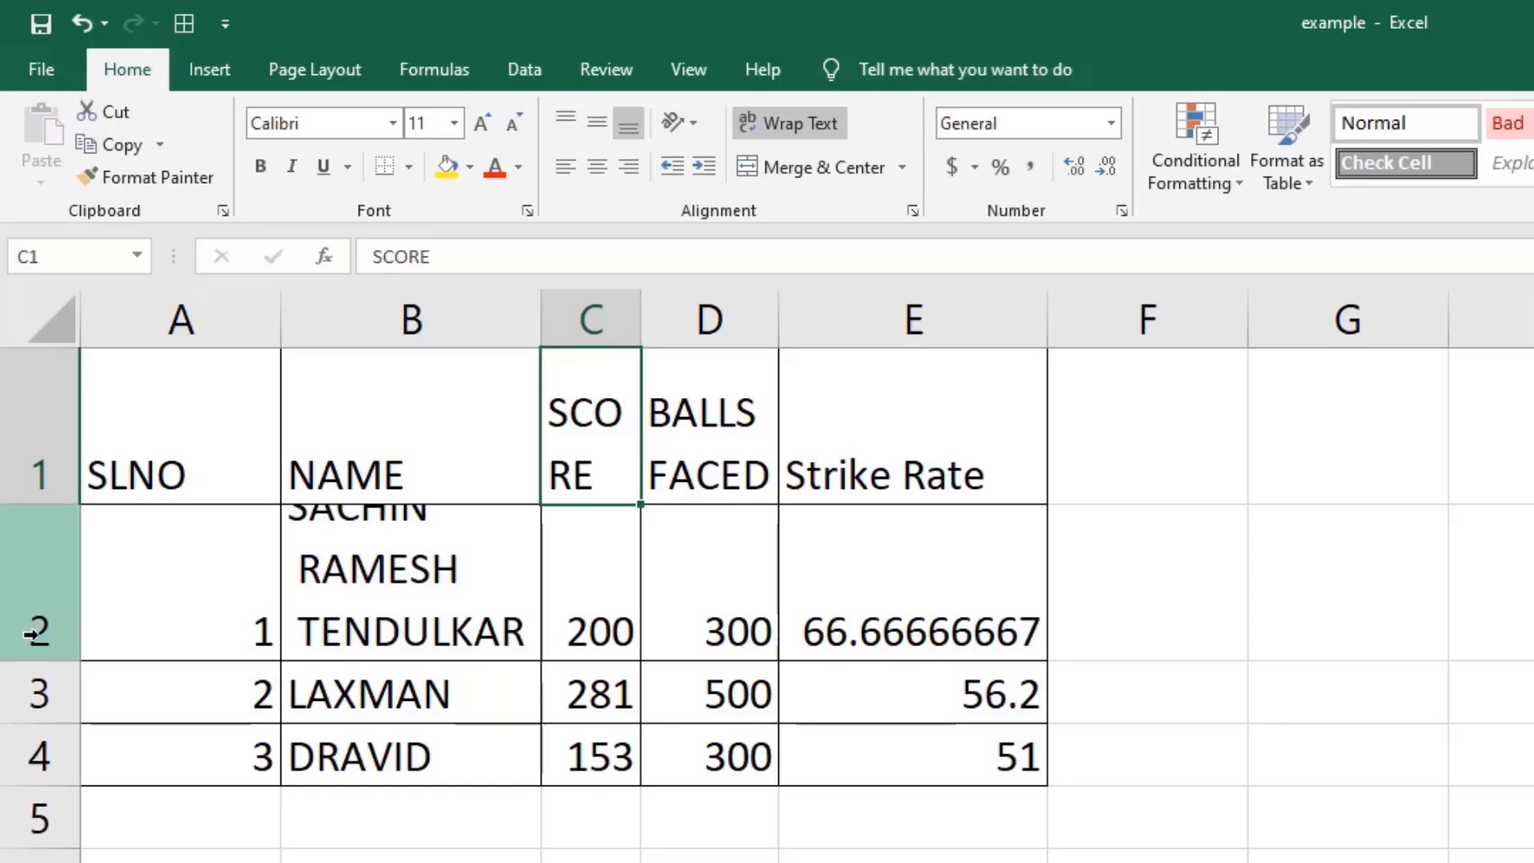
AutoFit row 2 to the three-line name, then narrow column A and wrap SLNO onto two lines.
double_click(61, 662)
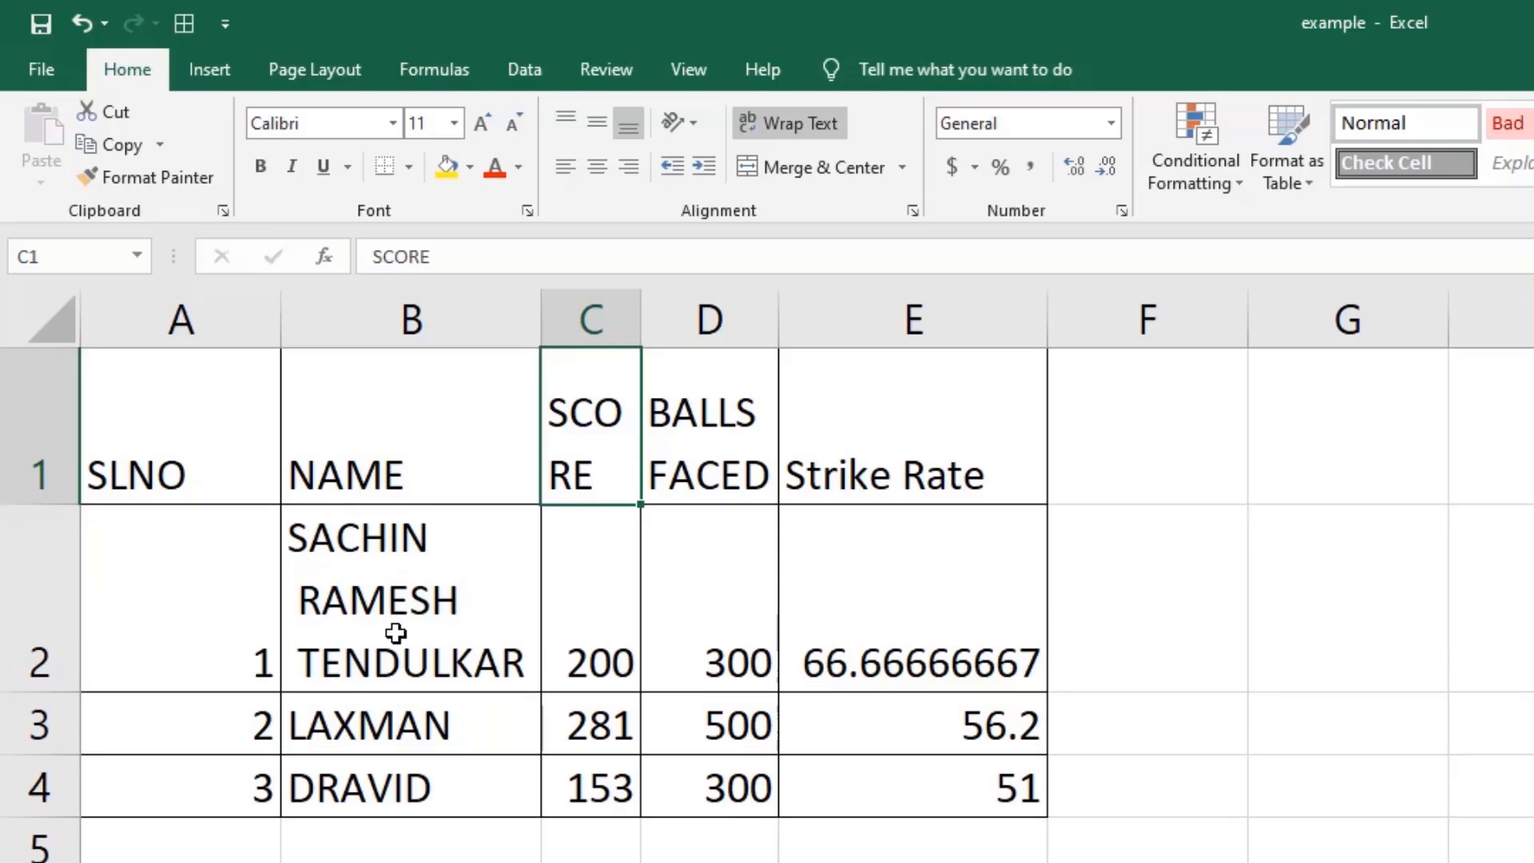
click(225, 478)
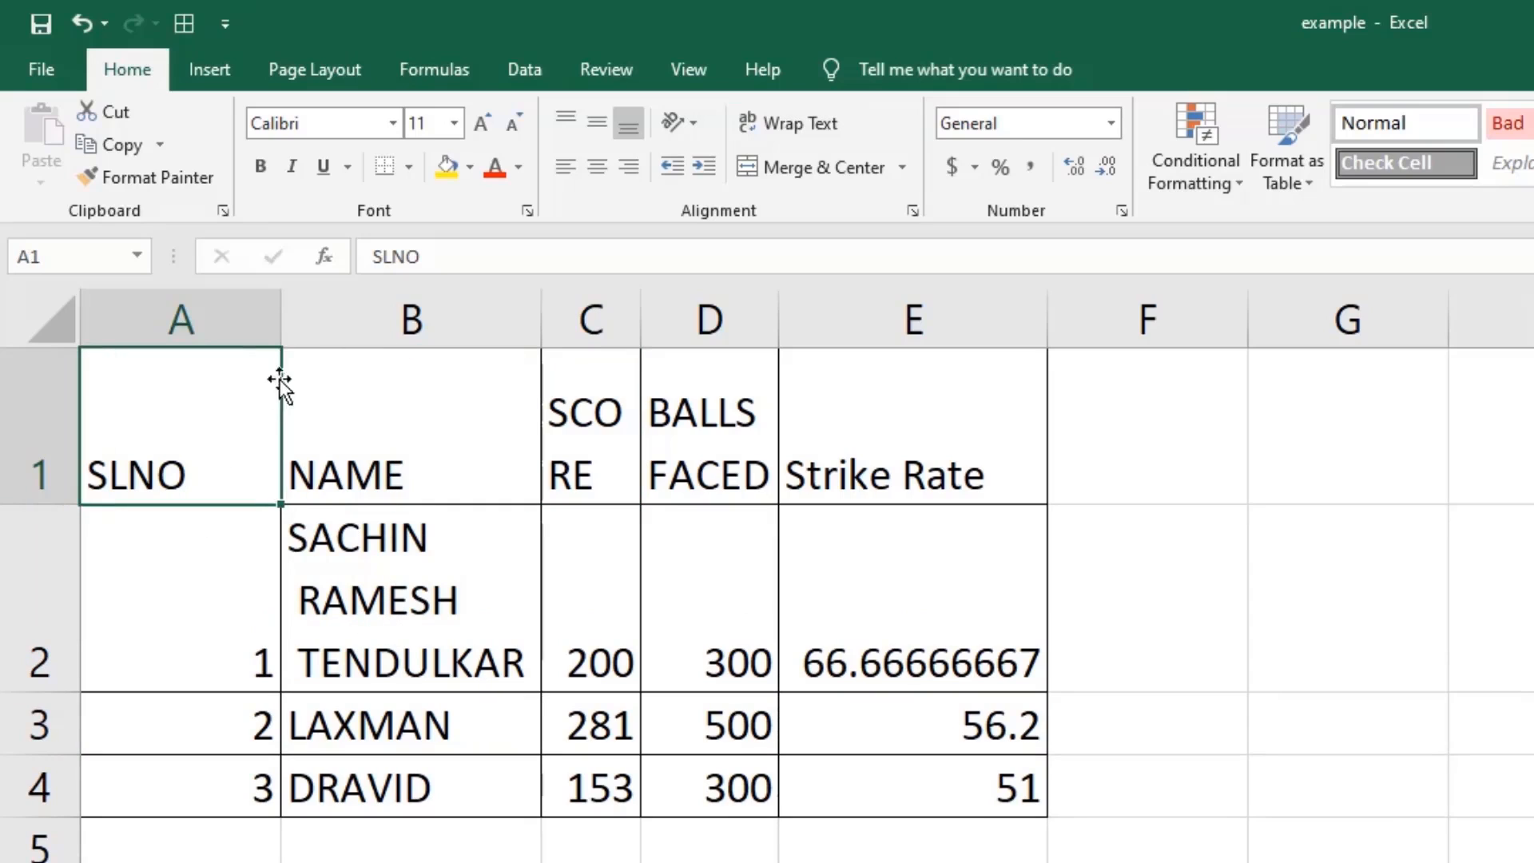
double_click(279, 316)
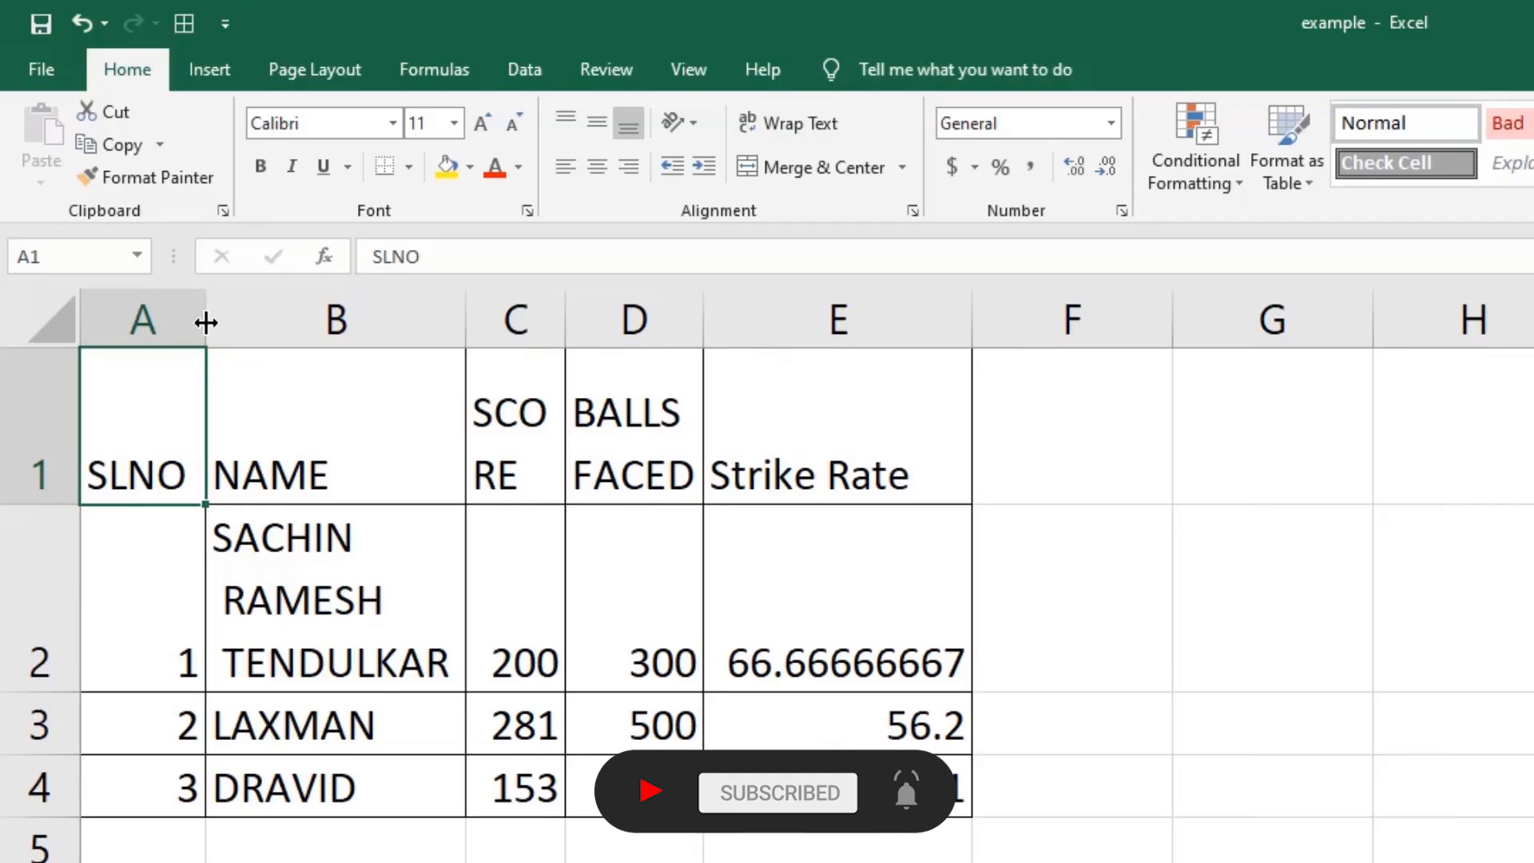
click(182, 316)
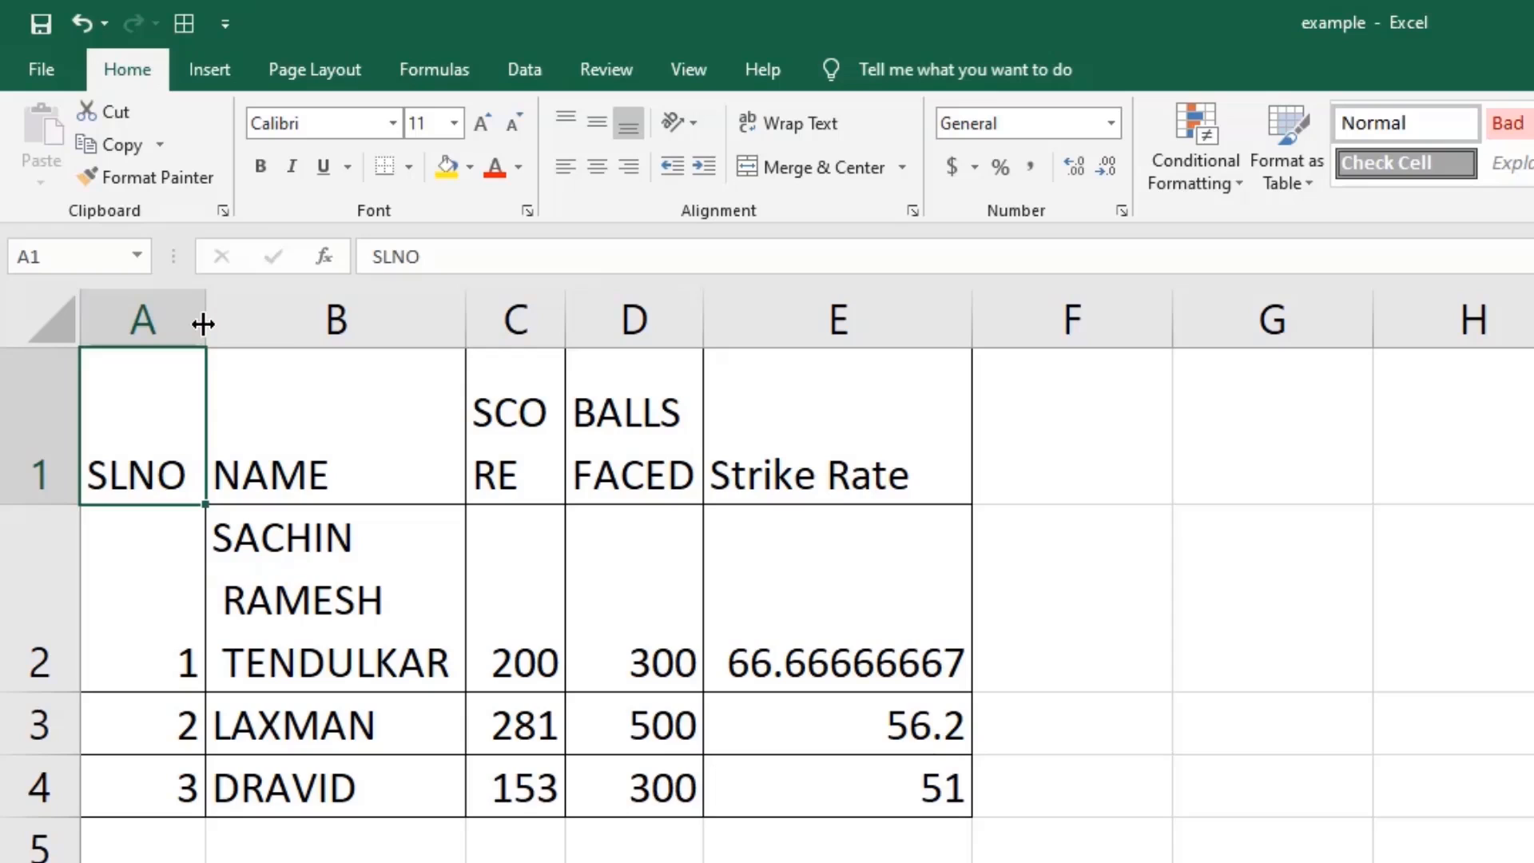
drag(202, 324, 148, 323)
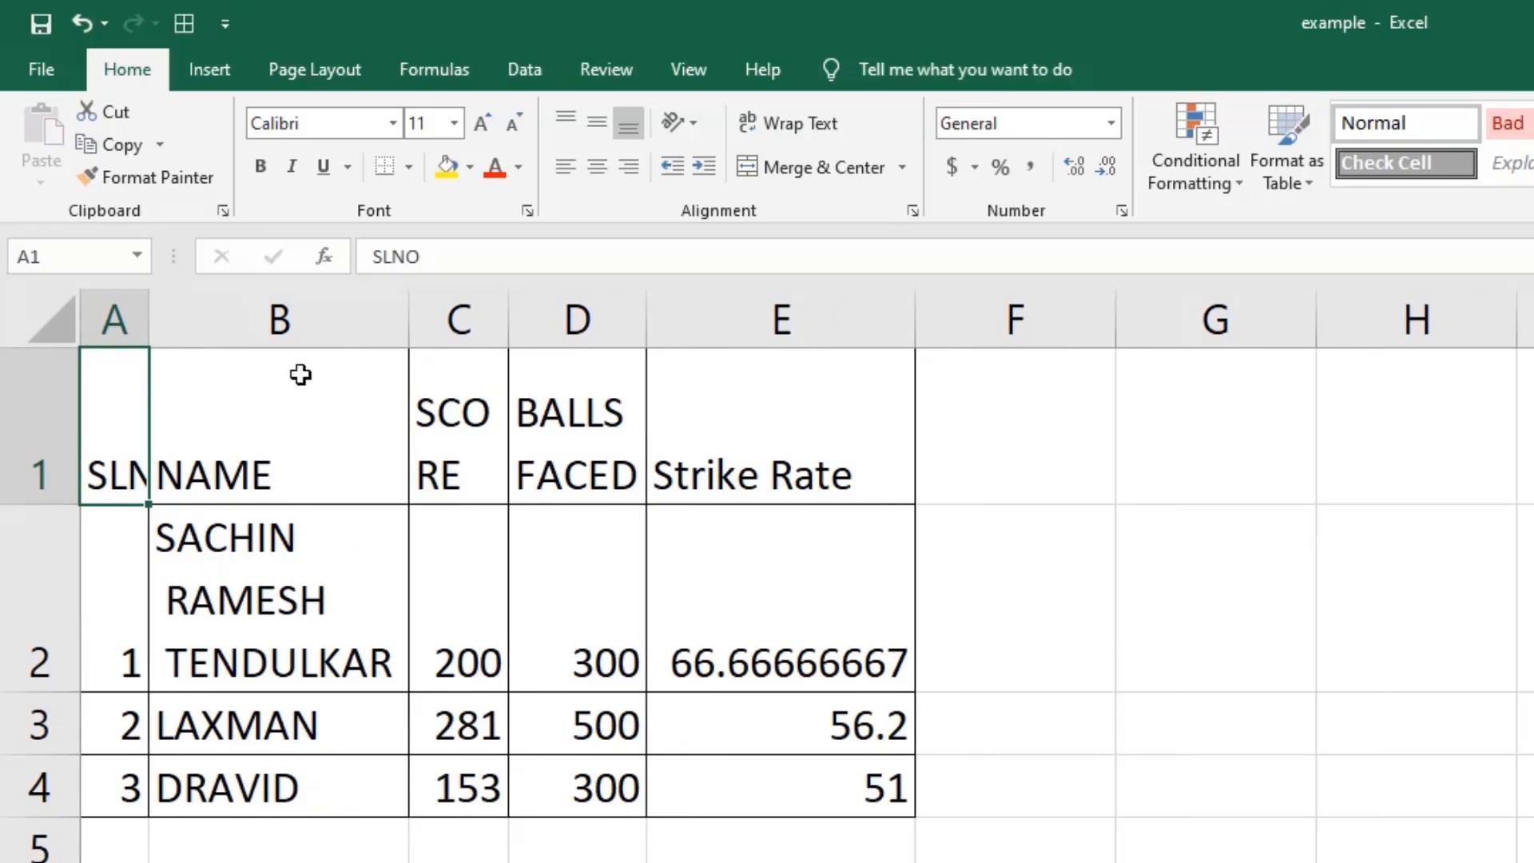
click(823, 130)
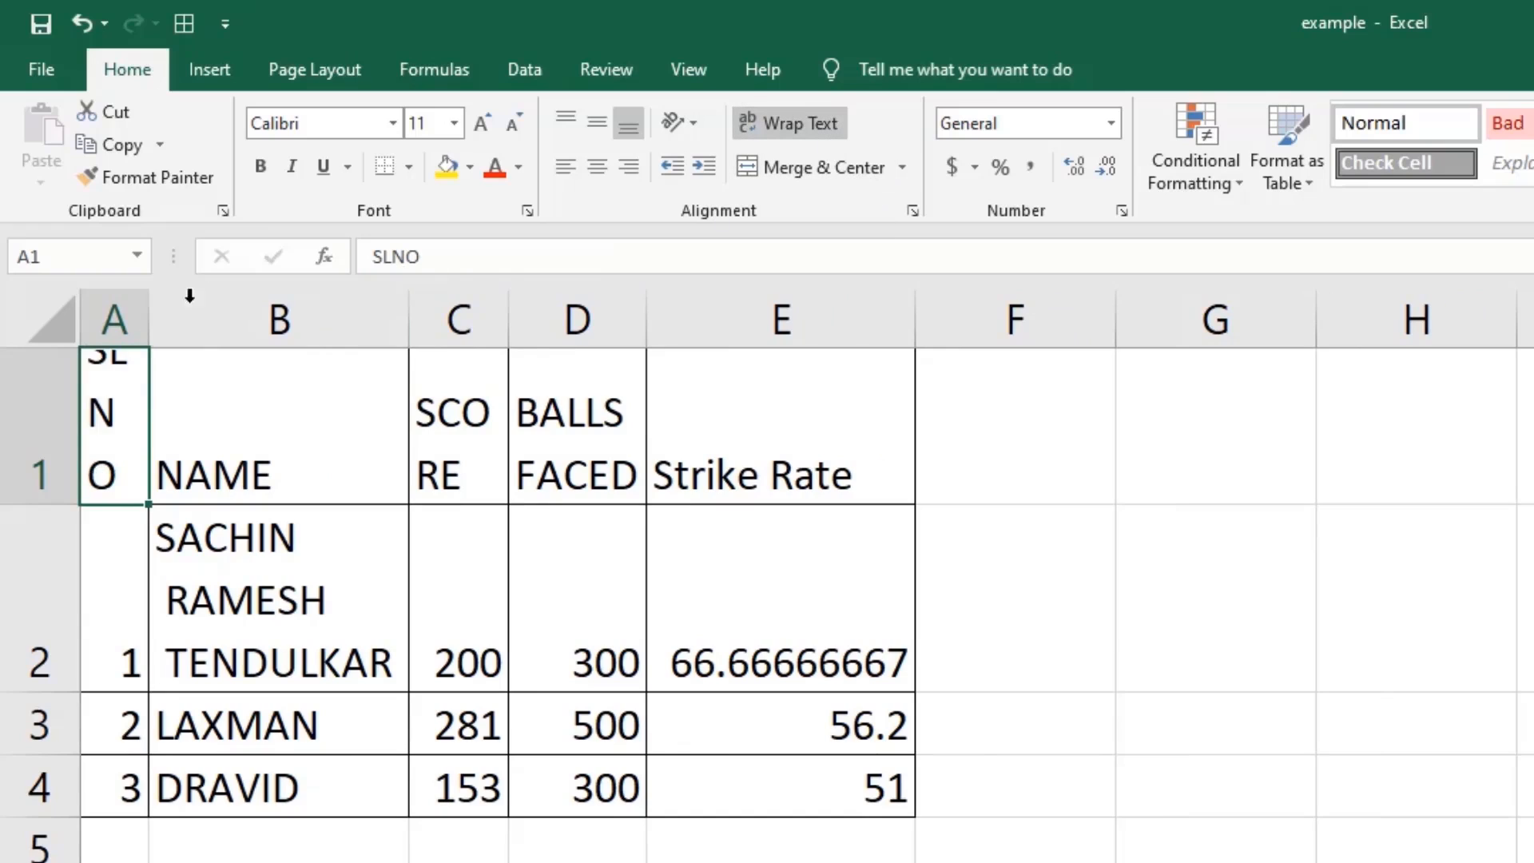
drag(148, 317, 171, 318)
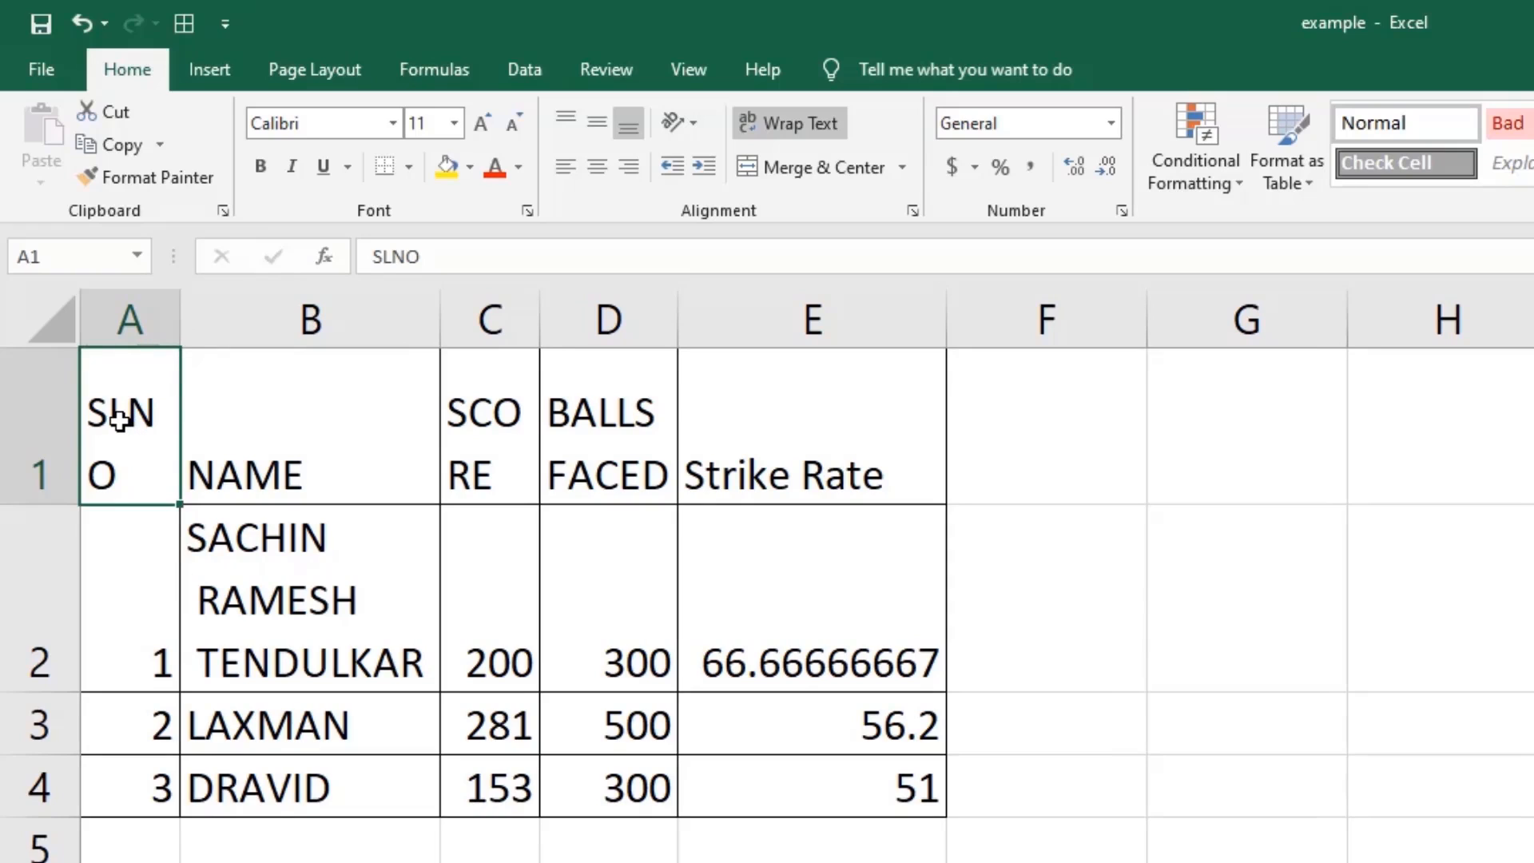
mouse_move(120, 421)
mouse_down()
mouse_move(514, 407)
mouse_move(795, 446)
mouse_up()
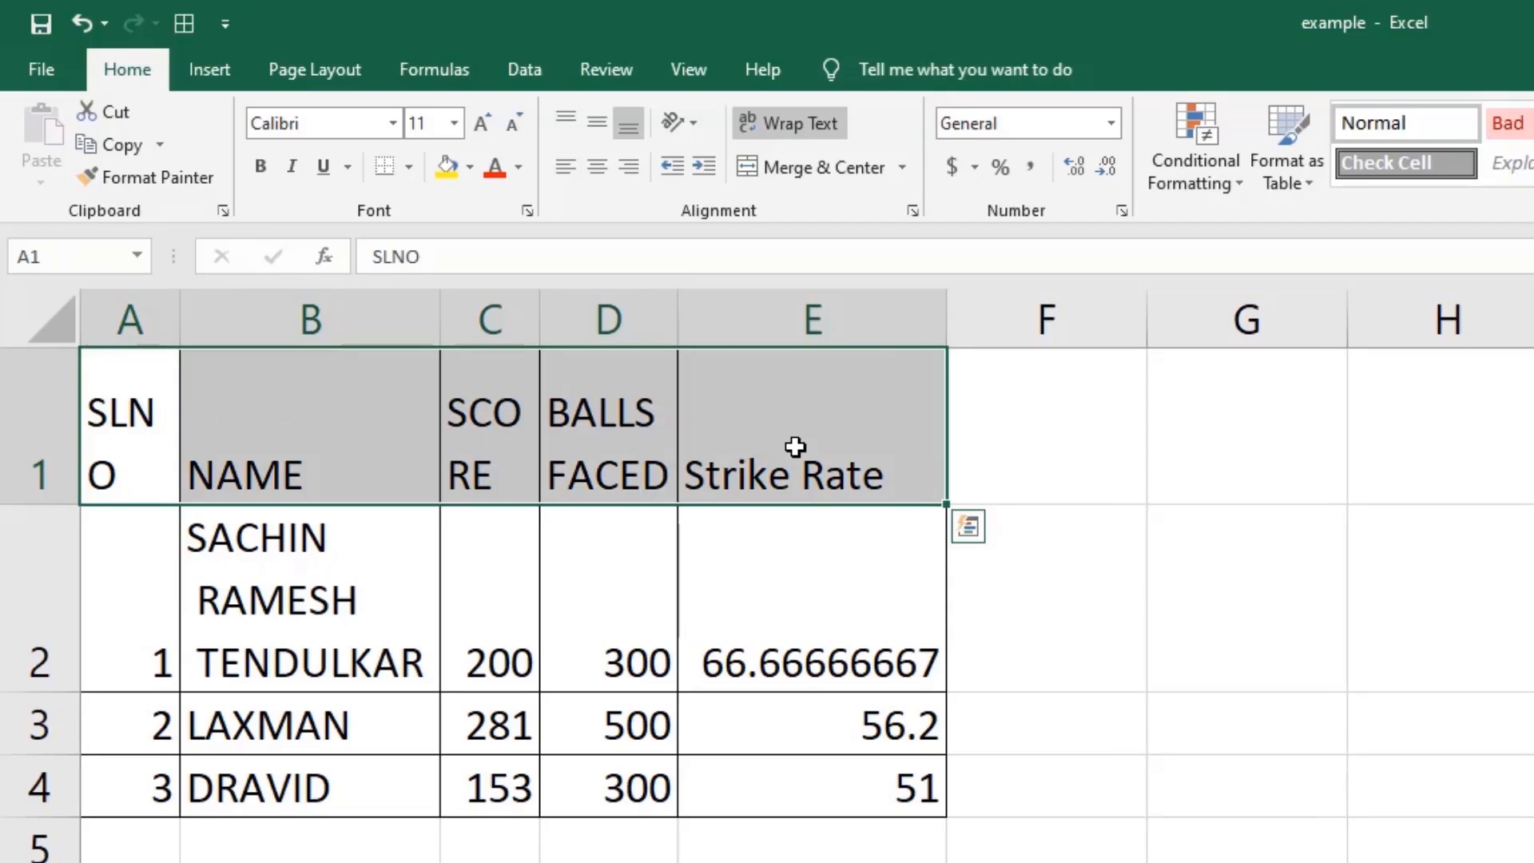
Apply Center and Middle Align to the A1:E1 header labels.
click(598, 169)
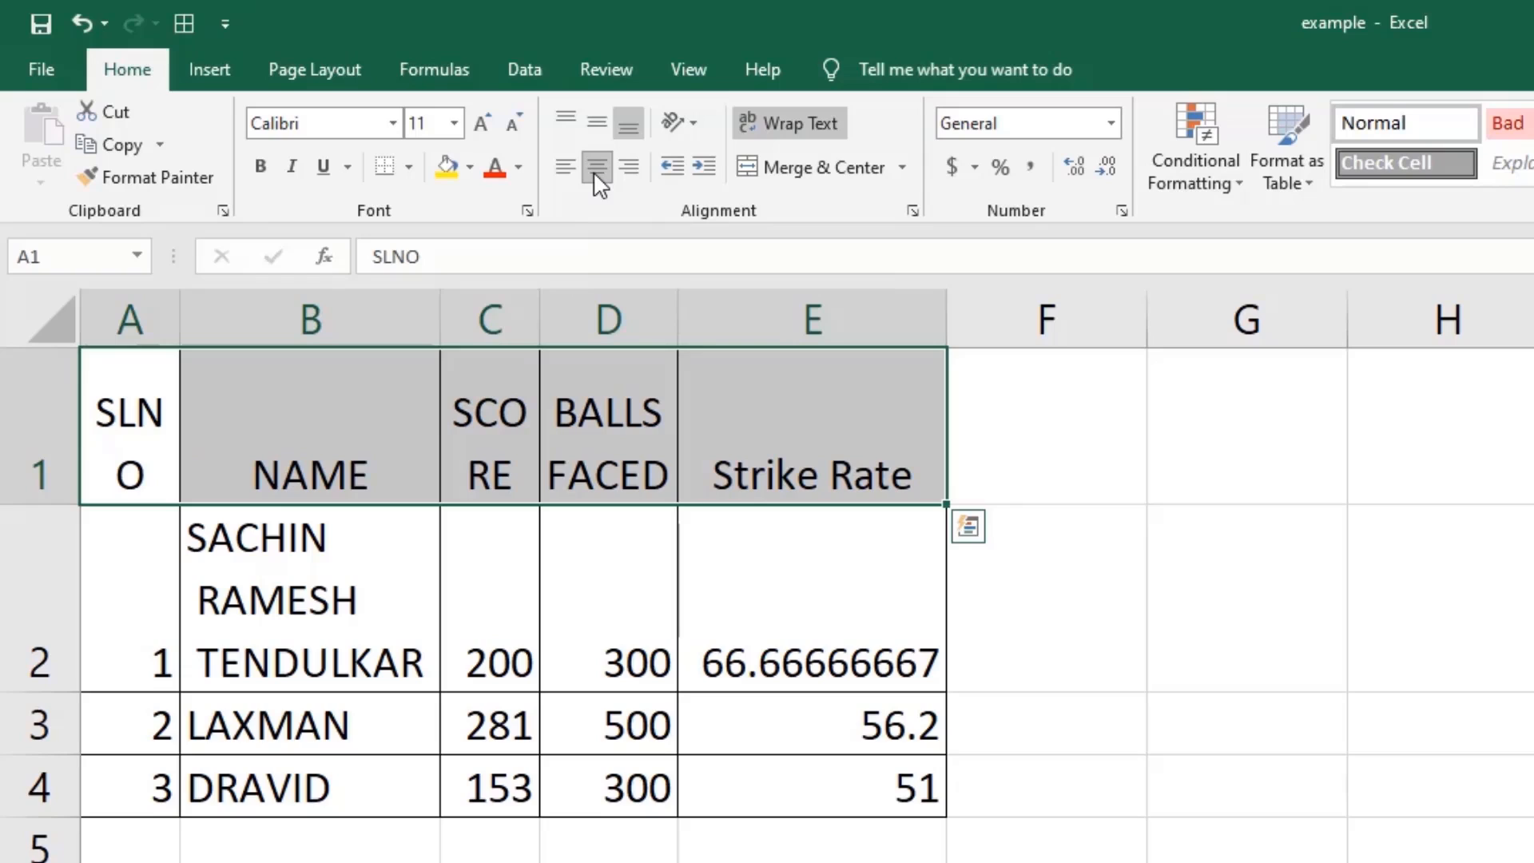
click(596, 122)
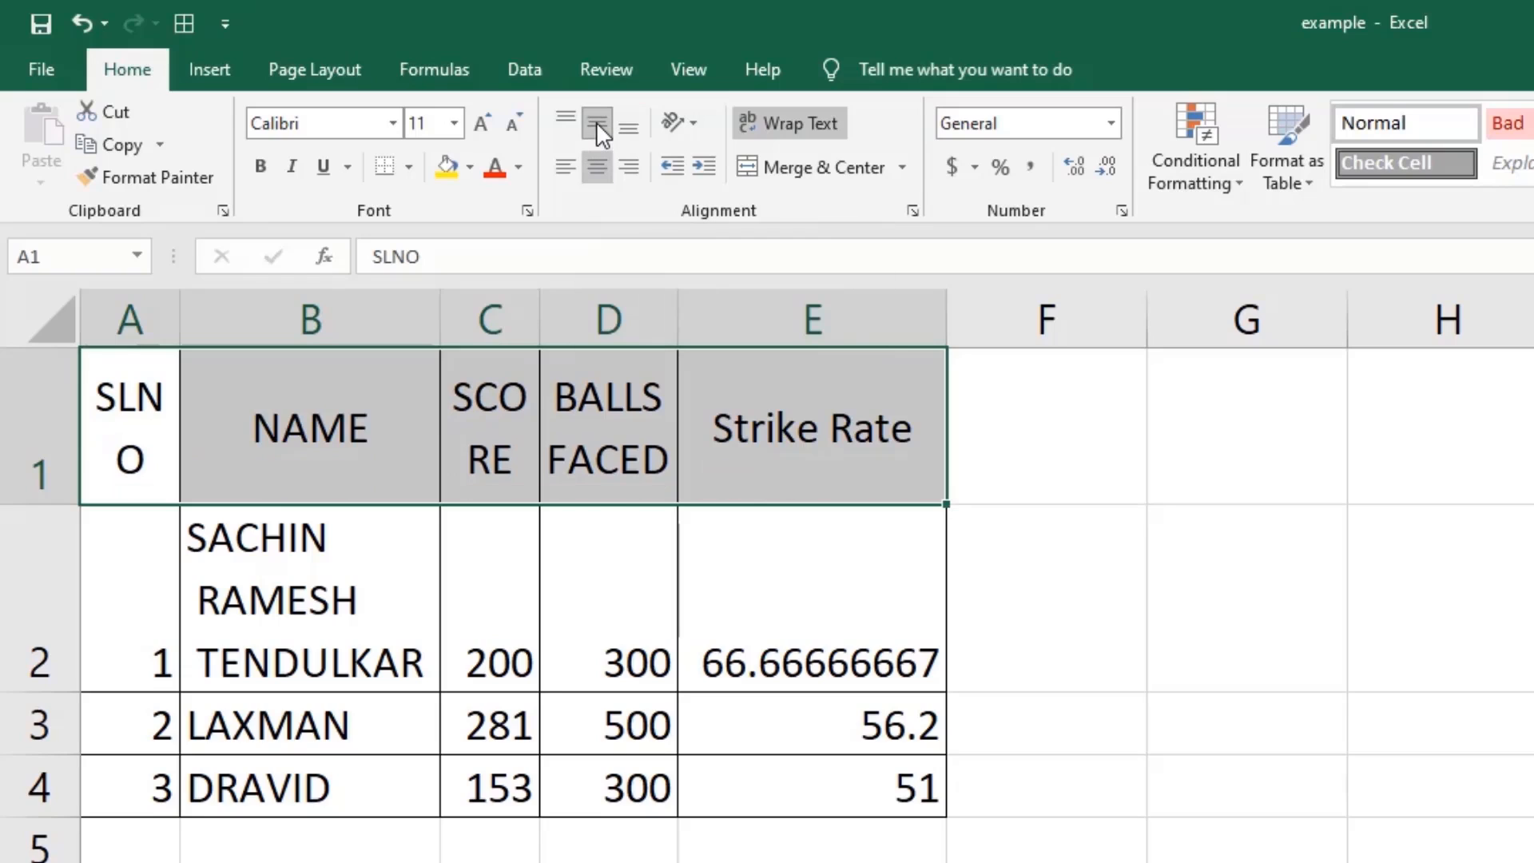
click(1046, 861)
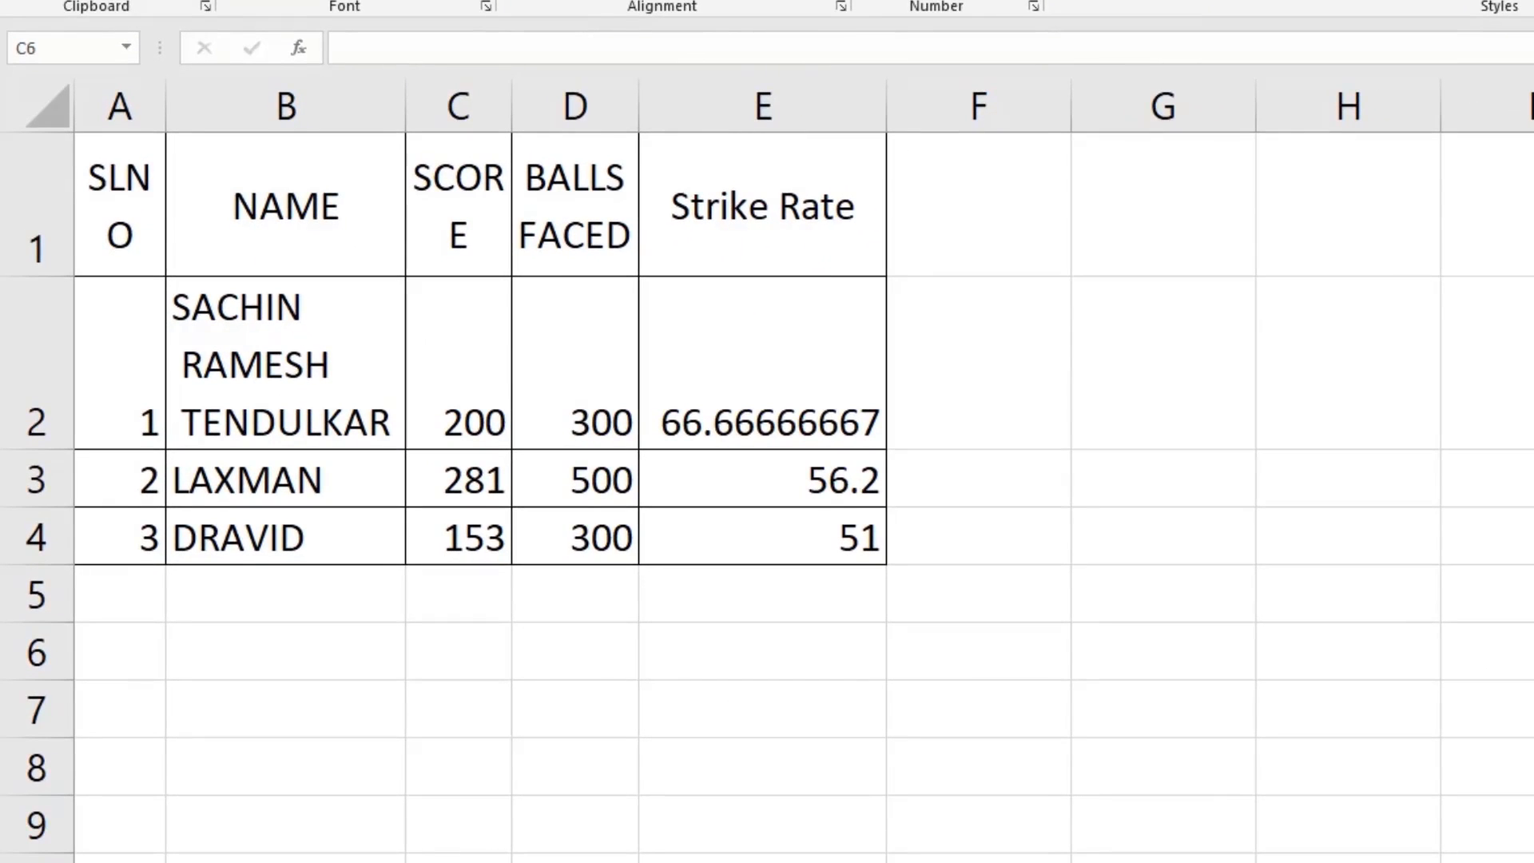
Enter a ten-digit phone number in C6, which displays as ####.
click(464, 671)
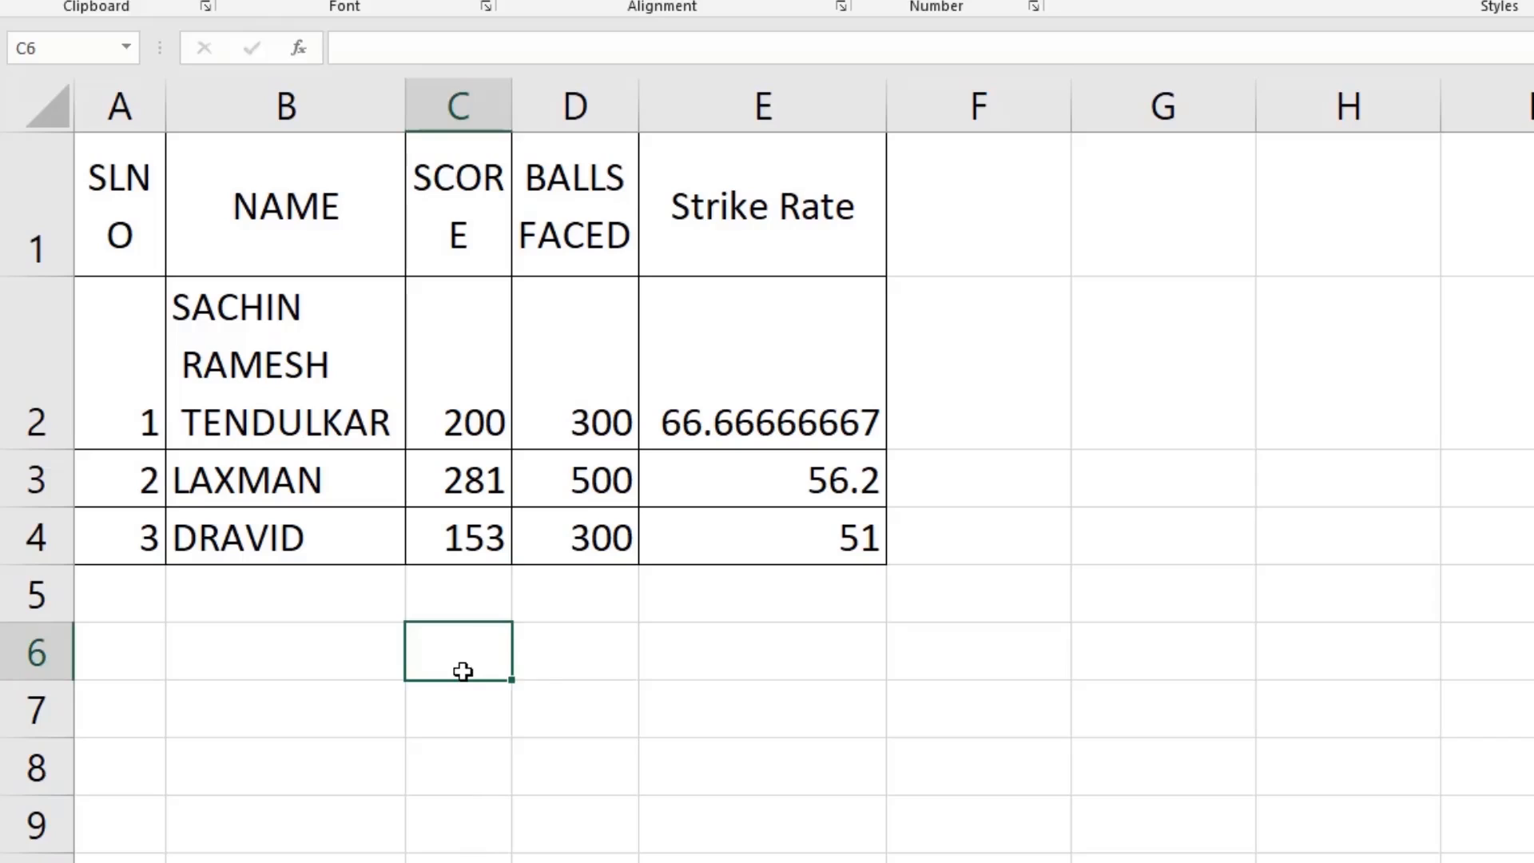
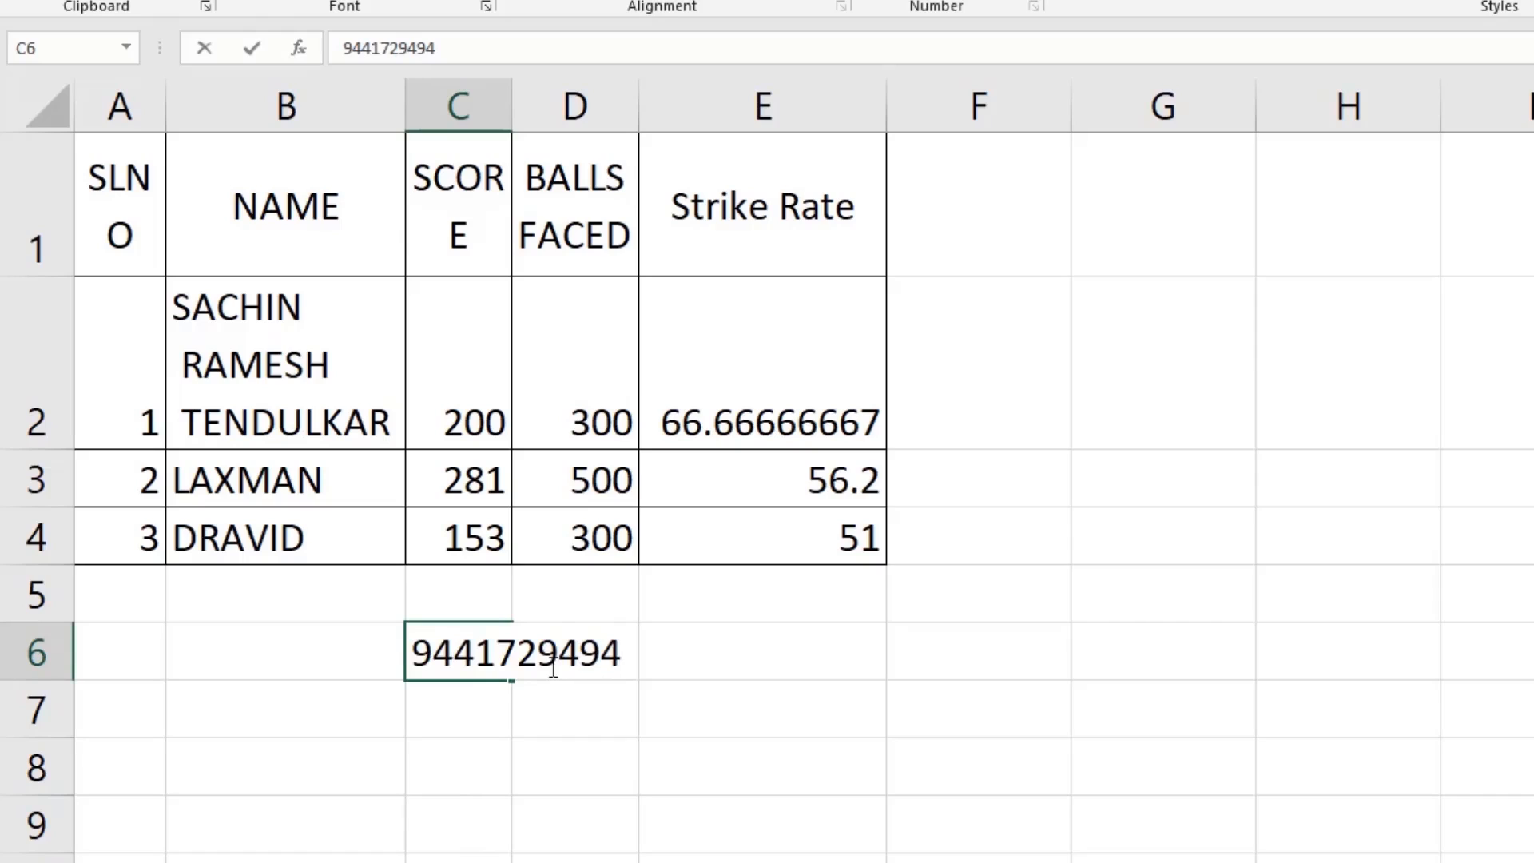
key(Return)
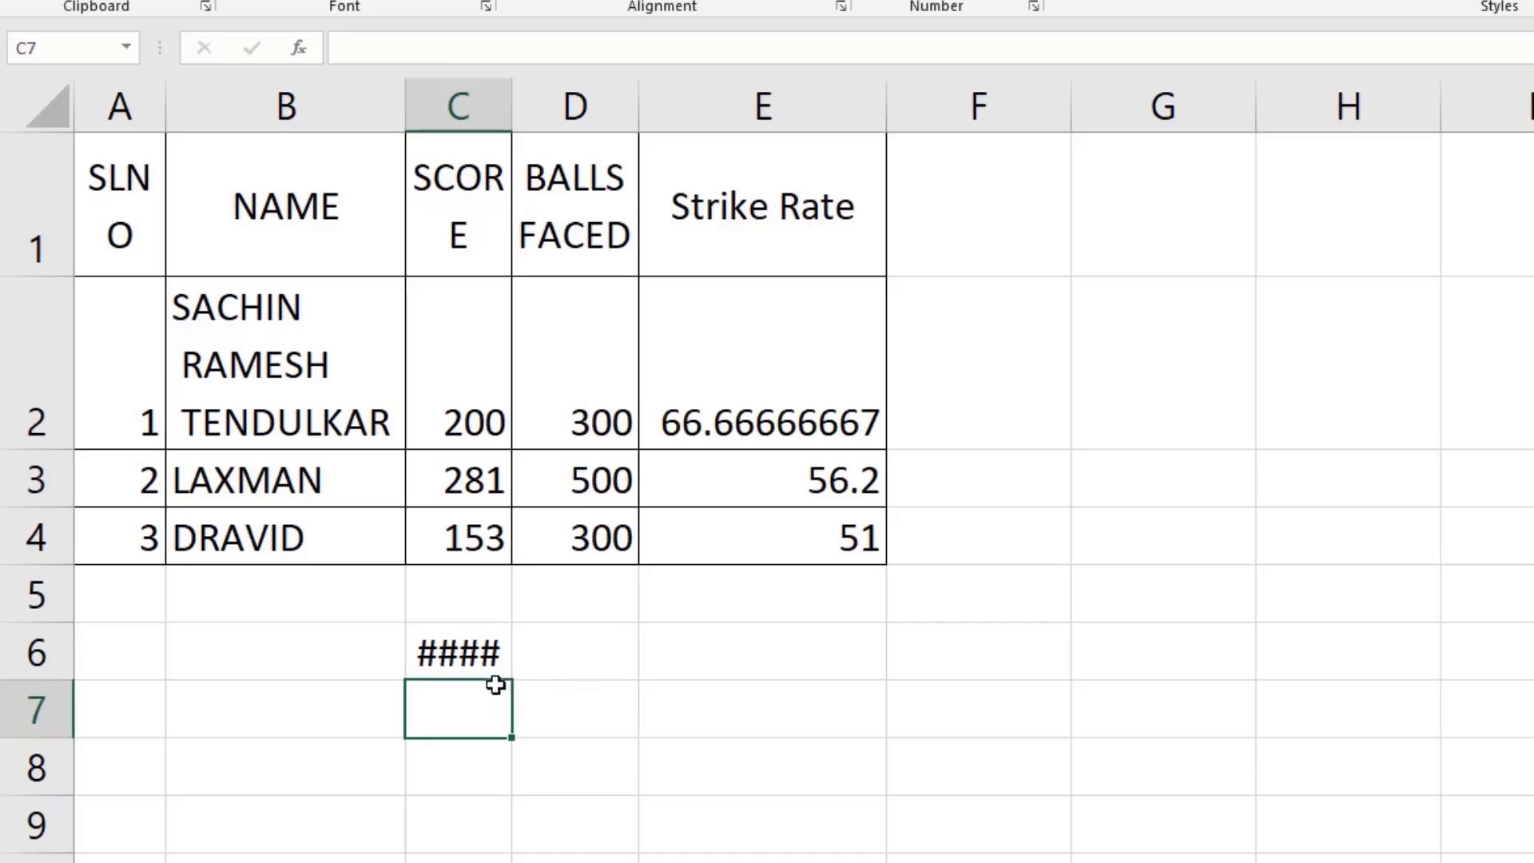
click(454, 663)
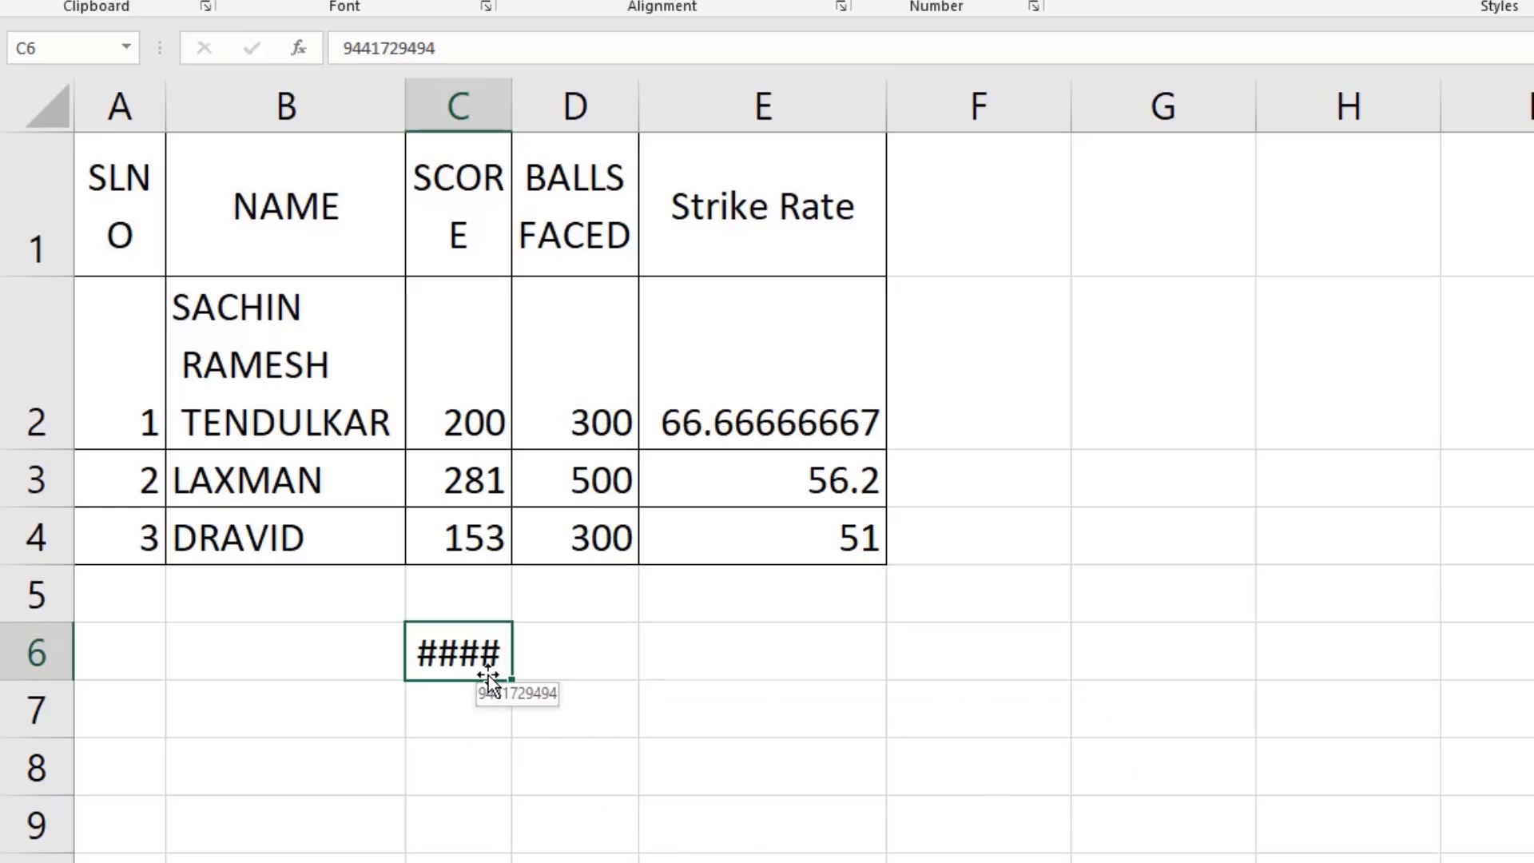
AutoFit column C so C6 displays its full ten-digit number.
double_click(505, 98)
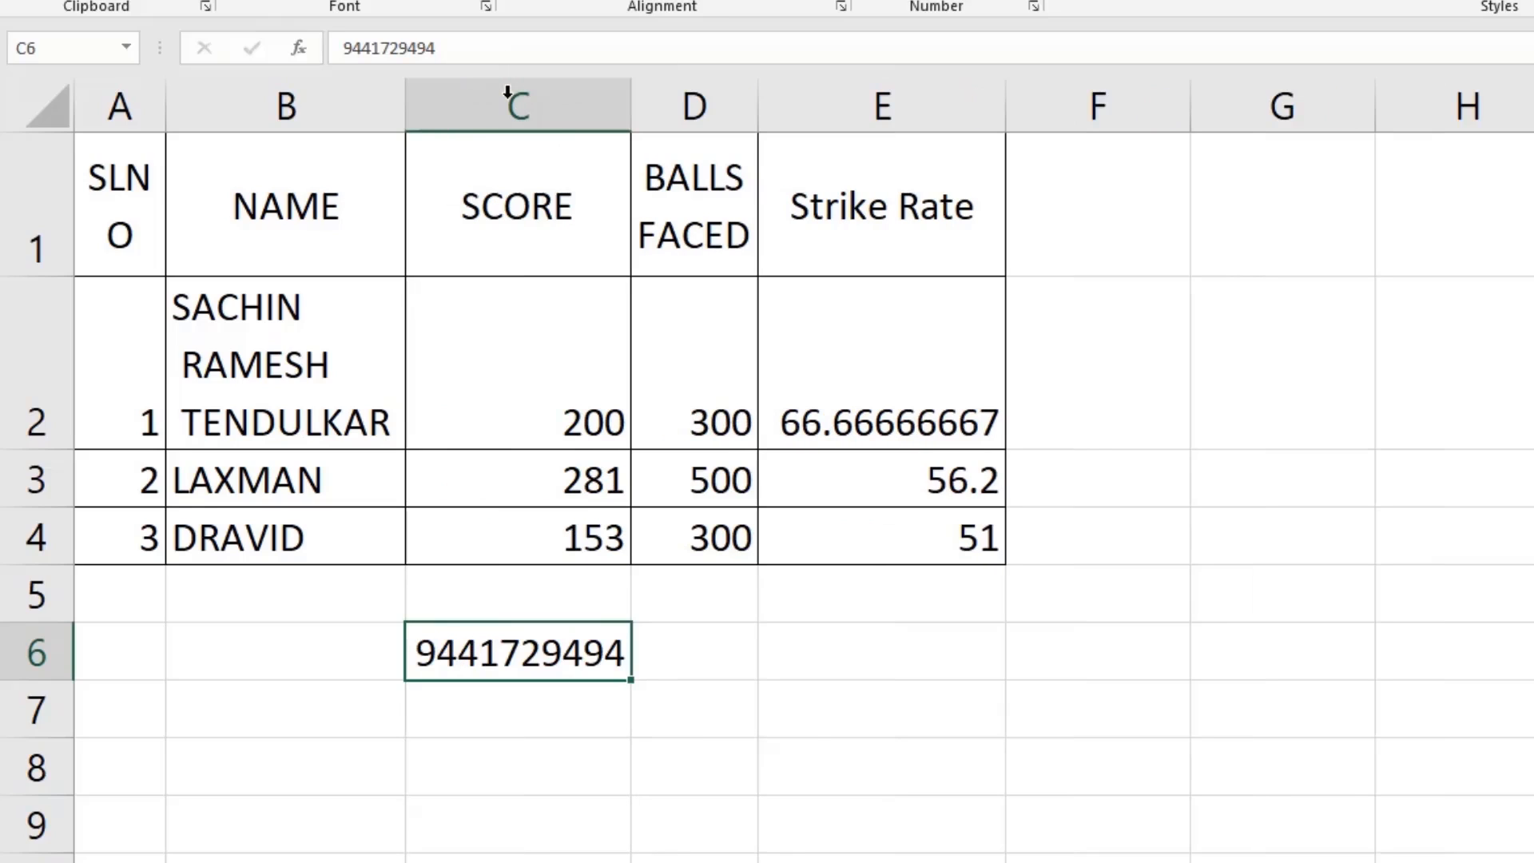